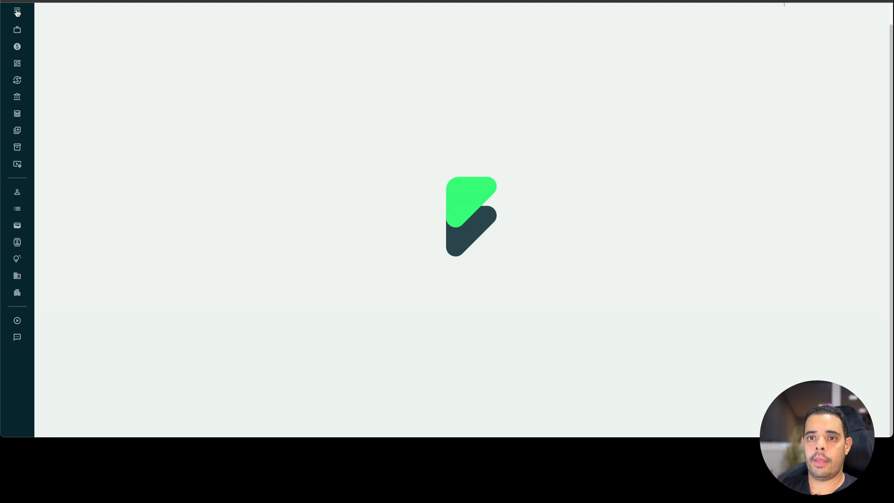
# - Open the spreadsheet data import page and place the cursor in the Dados de Entrada field
pyautogui.click(17, 9)
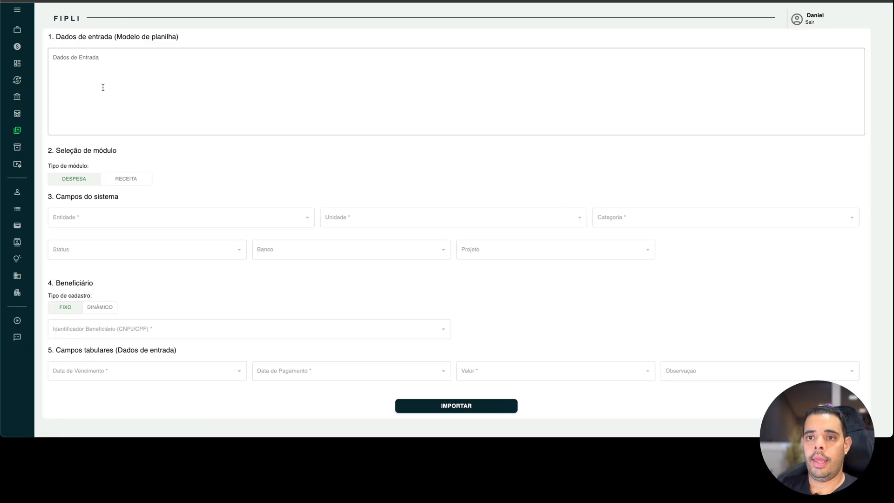
pyautogui.click(102, 84)
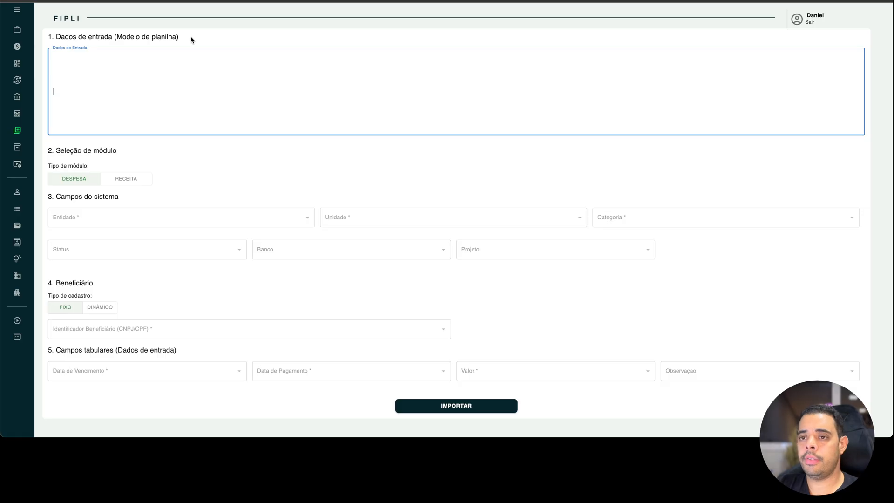
# - View the blank Nova despesa form from the expenses page and close it without saving
pyautogui.click(17, 28)
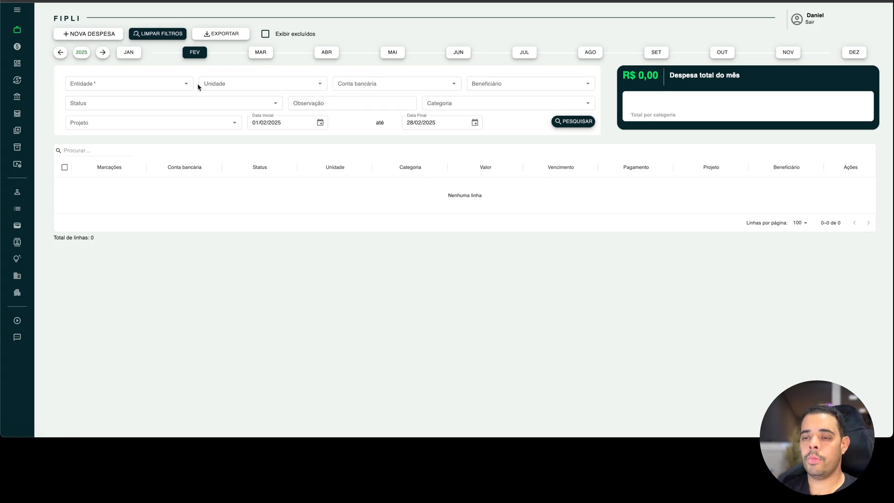
pyautogui.click(93, 34)
pyautogui.click(428, 266)
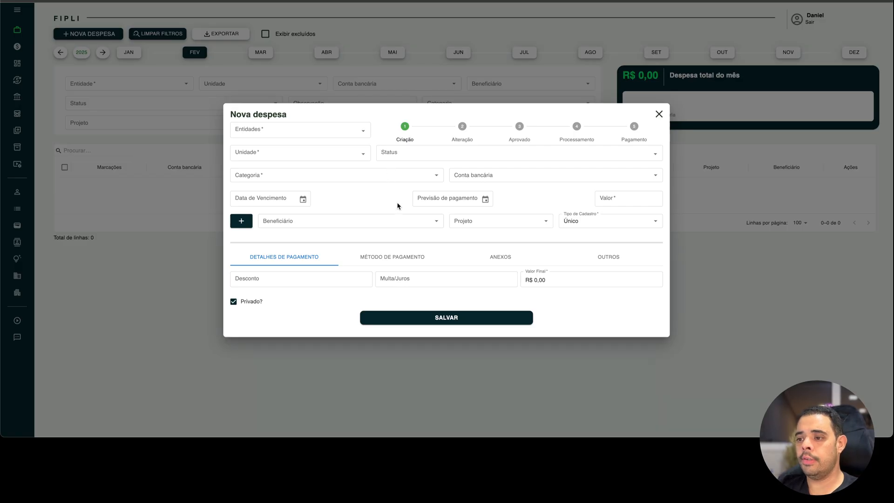
pyautogui.click(658, 114)
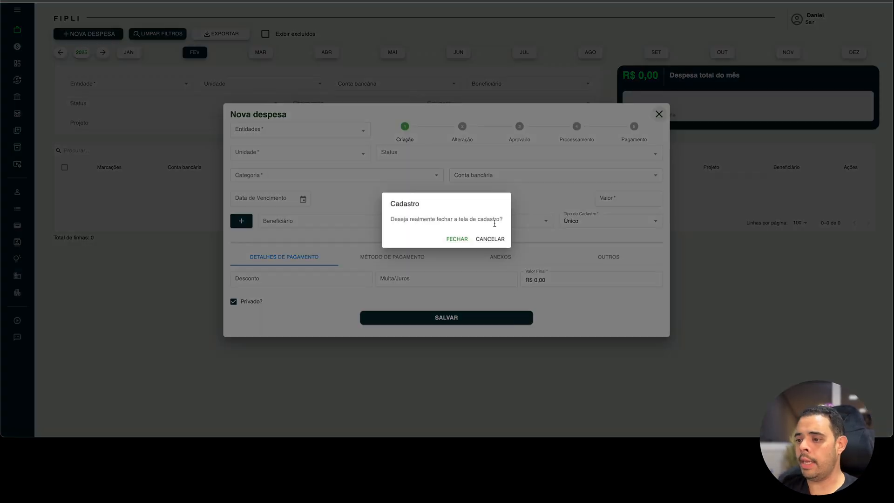
pyautogui.click(458, 239)
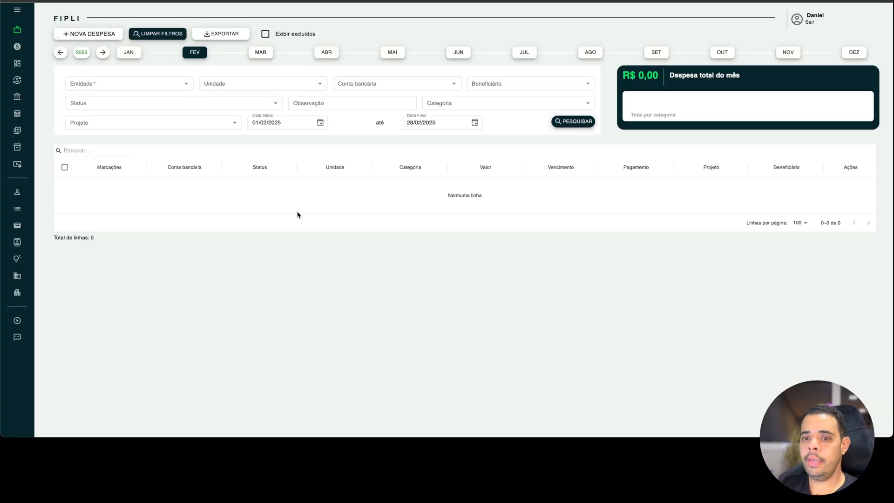
# - Return to the spreadsheet data import page and activate the Dados de Entrada field
pyautogui.click(17, 130)
pyautogui.click(94, 96)
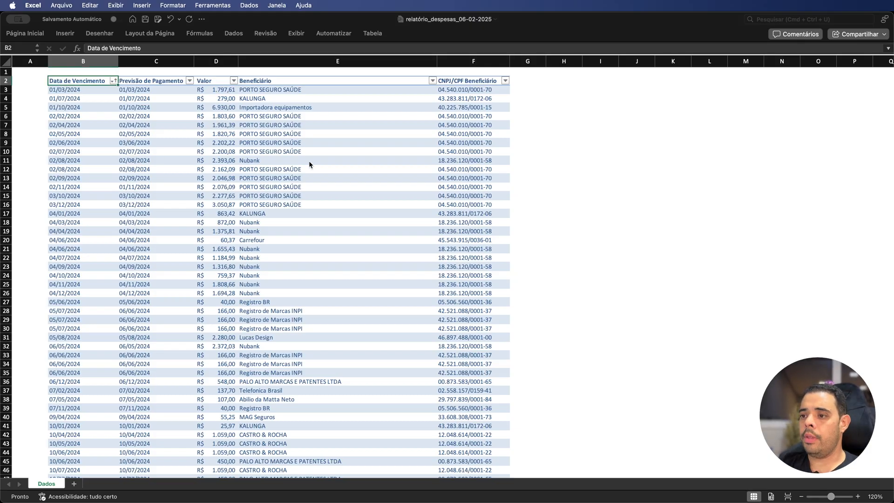
# - Switch to Excel and examine the column headings and expense rows in relatório_despesas_06-02-2025
pyautogui.scroll(-10, 221, 190)
pyautogui.scroll(10, 233, 229)
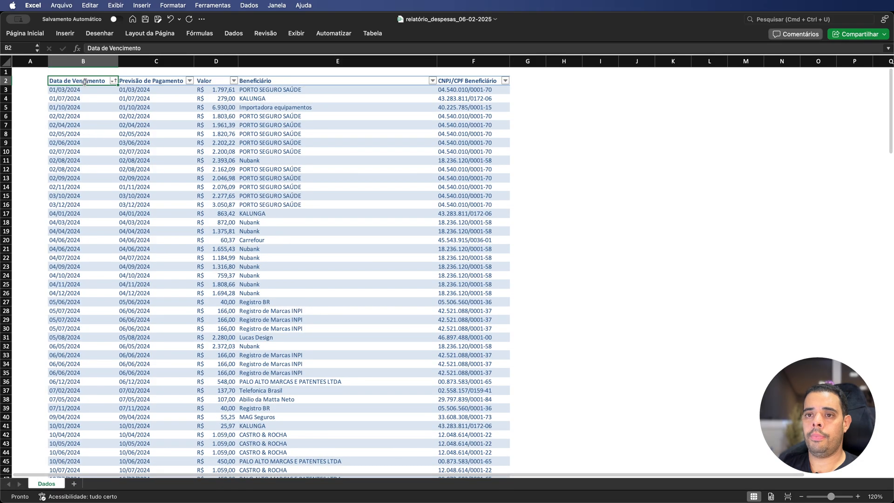
pyautogui.click(170, 82)
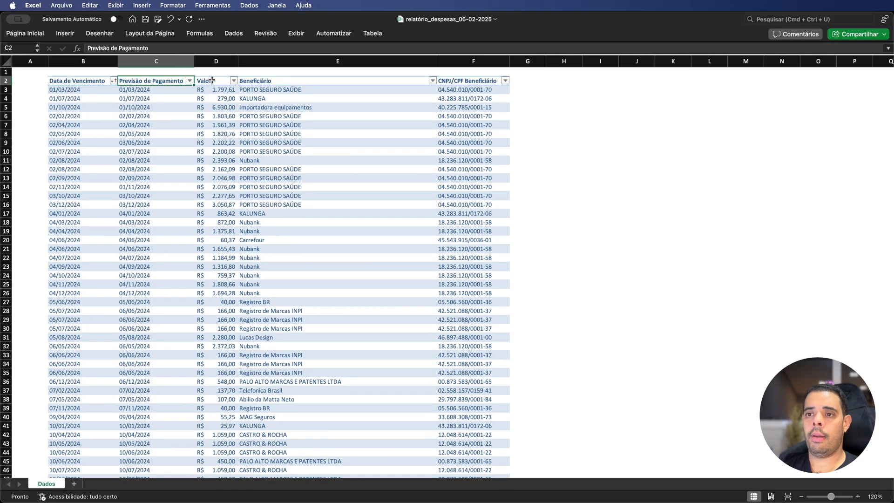
pyautogui.click(211, 83)
pyautogui.click(274, 82)
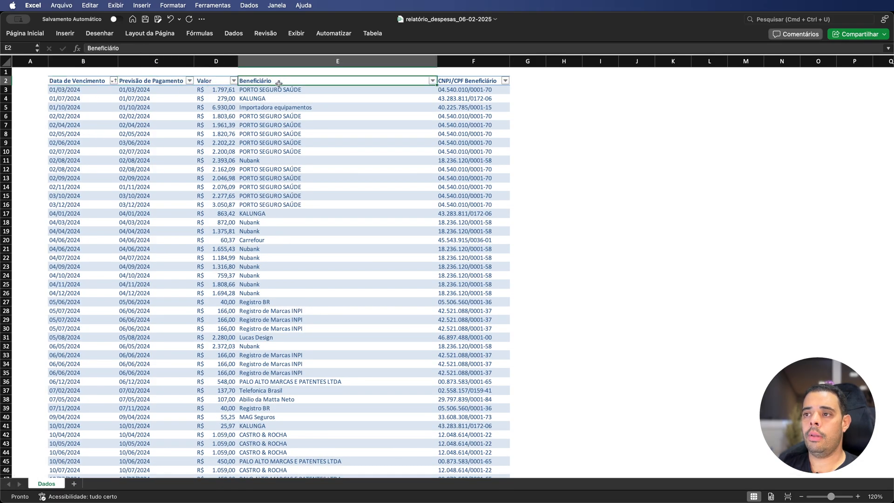
pyautogui.click(453, 84)
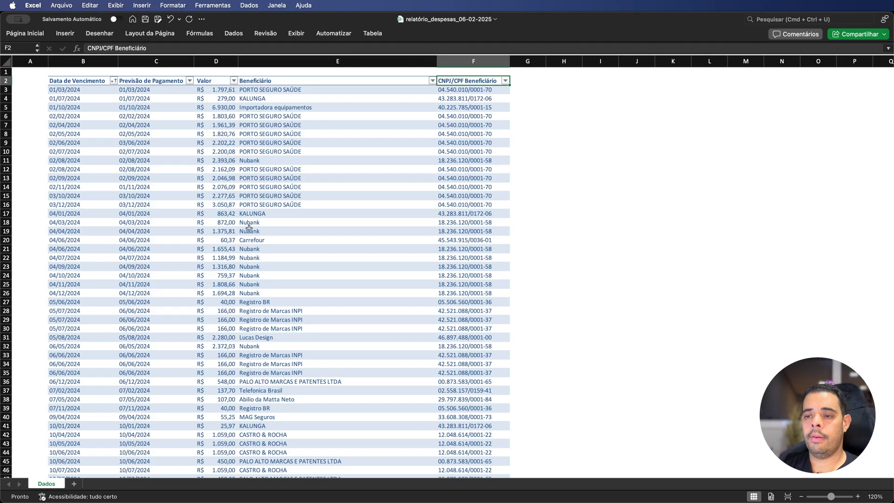
pyautogui.scroll(-12, 248, 227)
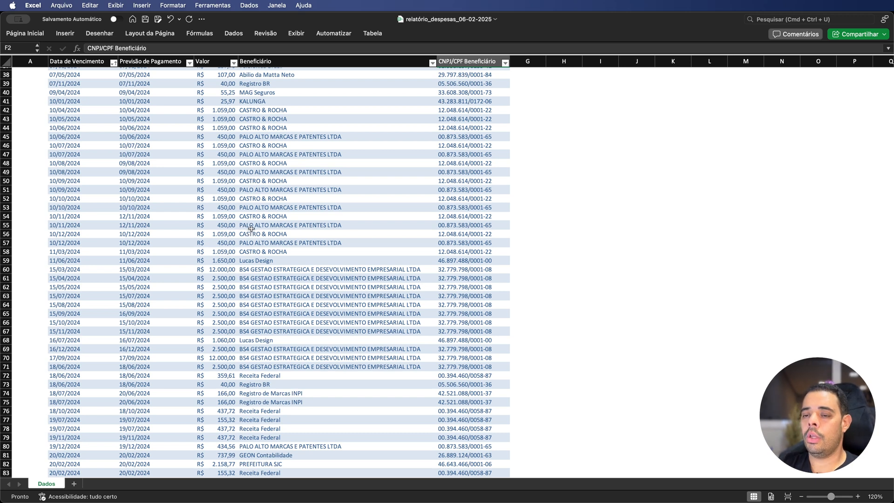
pyautogui.scroll(-6, 265, 232)
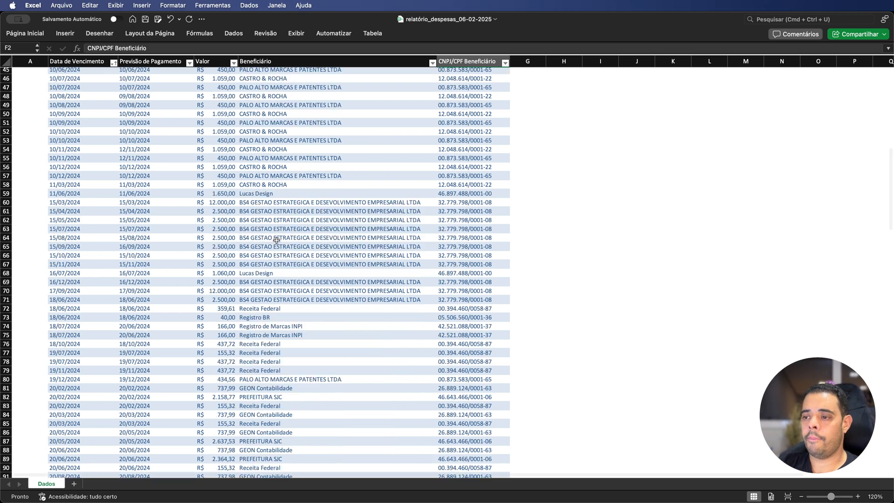
pyautogui.scroll(10, 277, 245)
pyautogui.scroll(10, 276, 242)
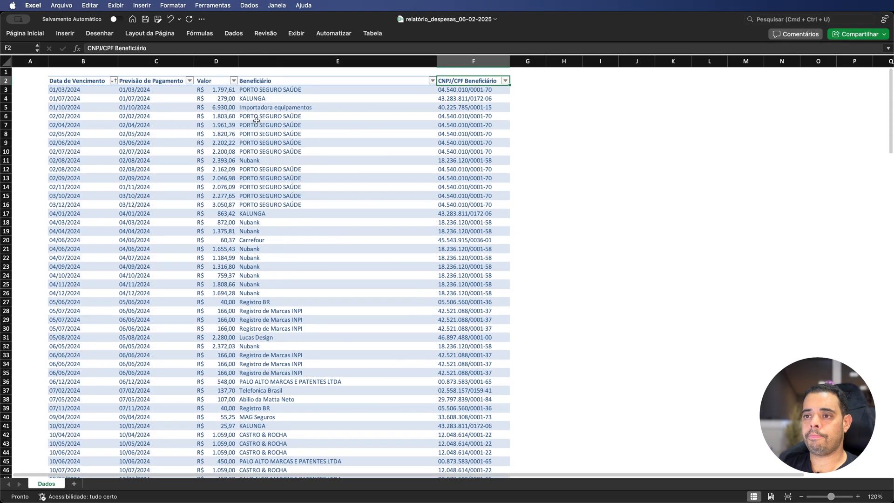
pyautogui.scroll(-1, 122, 192)
pyautogui.scroll(-20, 280, 216)
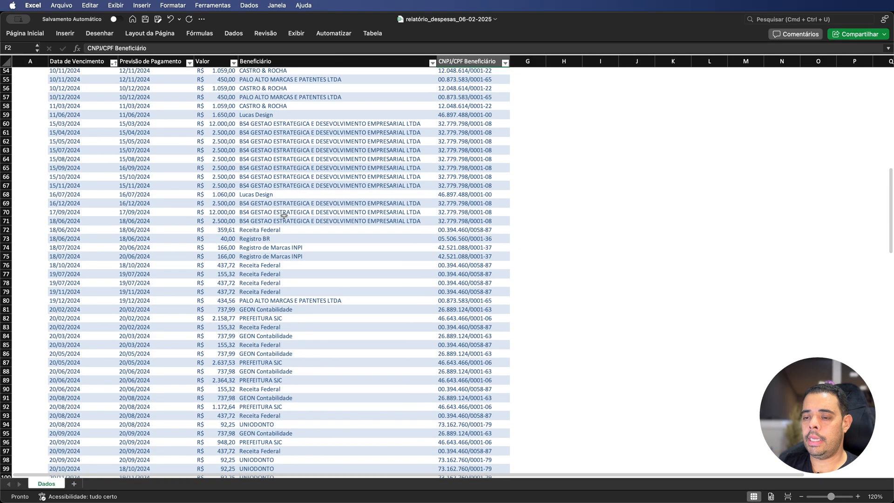
pyautogui.scroll(20, 280, 217)
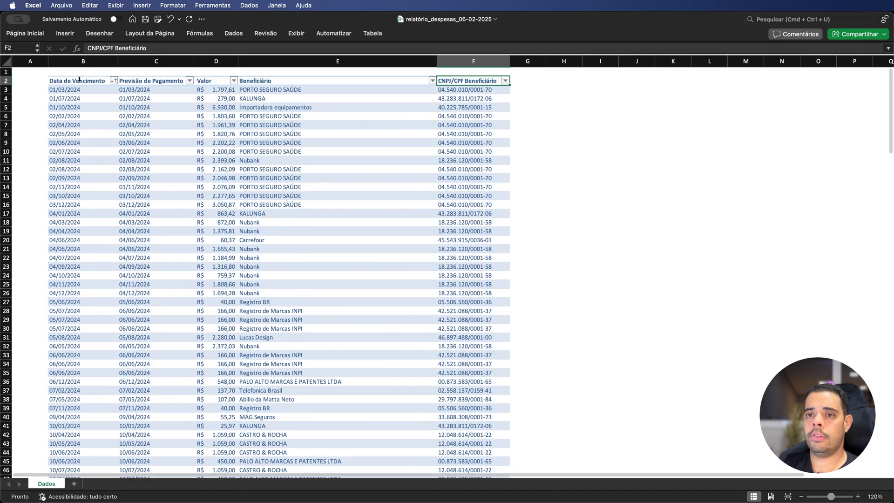
# - Copy the whole expense table, B2:F138, including its heading row
pyautogui.click(79, 79)
pyautogui.click(78, 81)
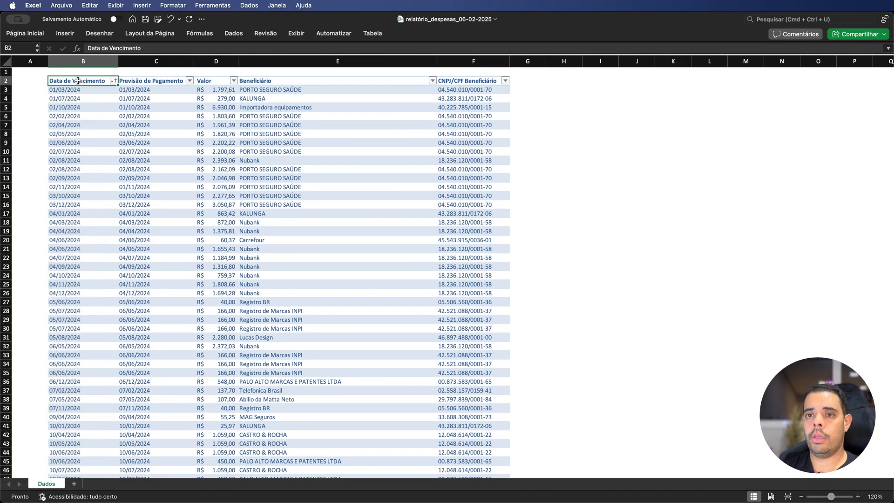
pyautogui.press('shift+super+Right')
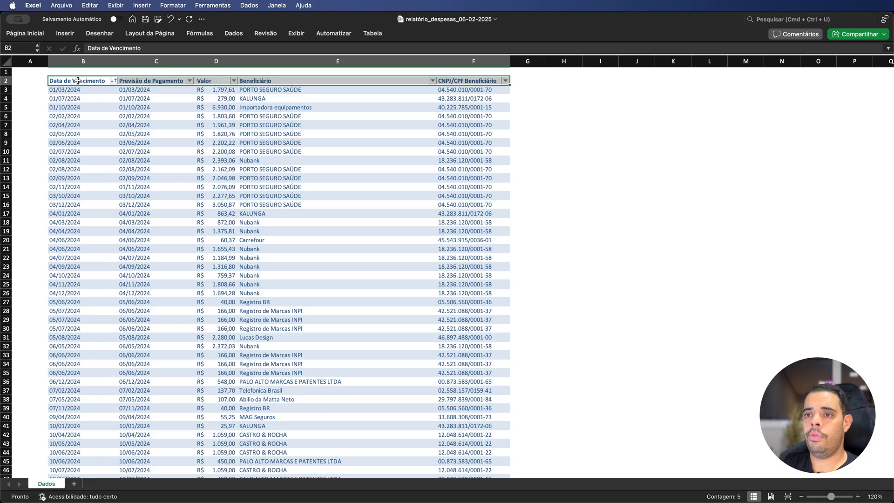
pyautogui.press('shift+super+Down')
pyautogui.scroll(-8, 175, 212)
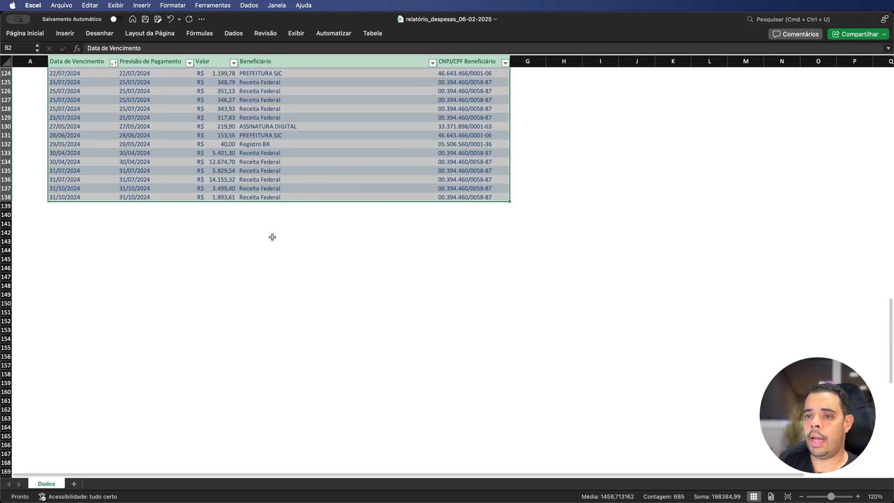
pyautogui.scroll(15, 270, 223)
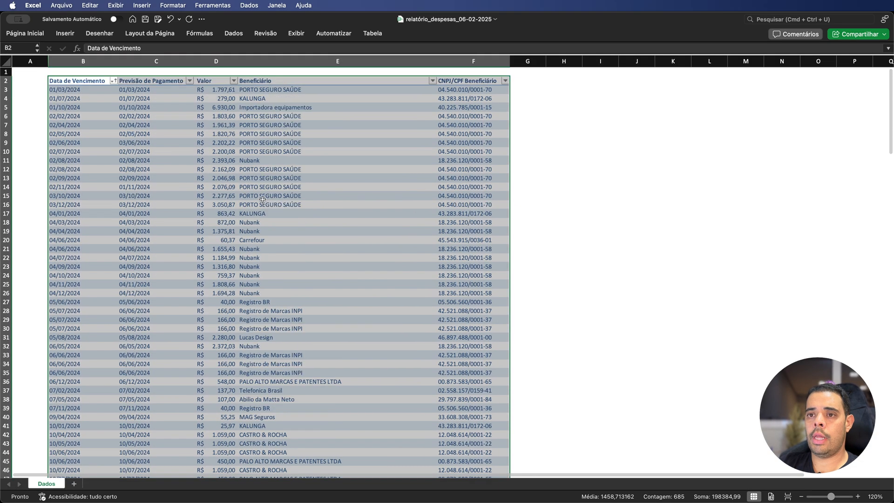
pyautogui.press('super+c')
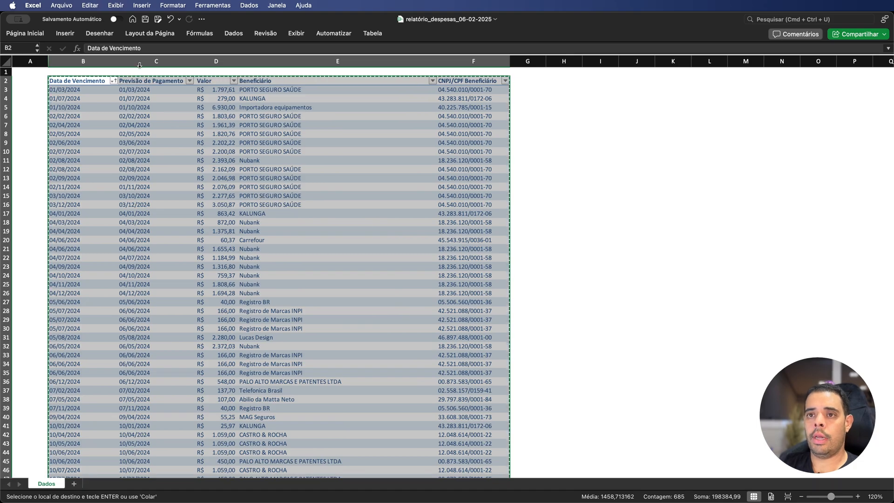
pyautogui.click(92, 8)
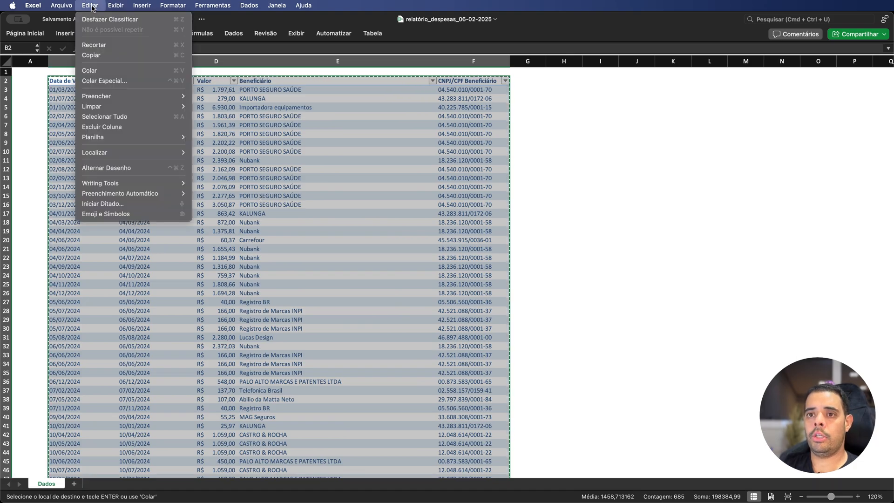
pyautogui.click(167, 73)
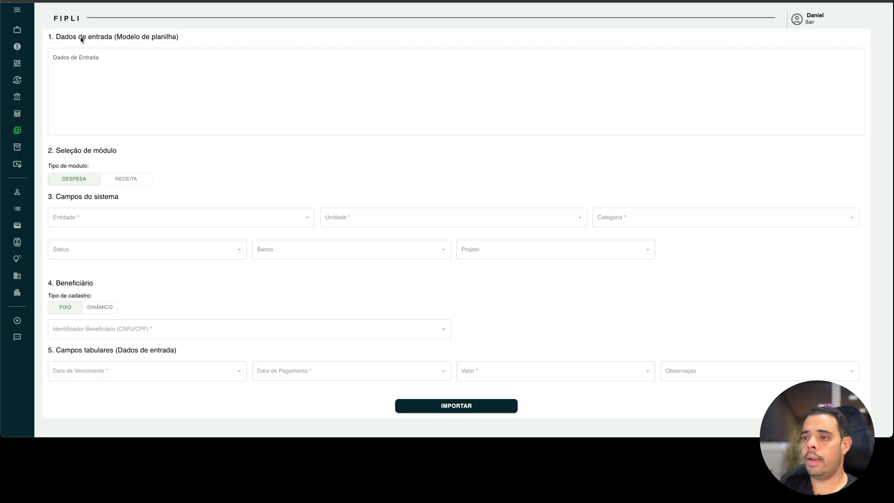
# - Switch to Fipli and paste the copied expense table into Dados de Entrada, loading it as tabular data
pyautogui.click(235, 73)
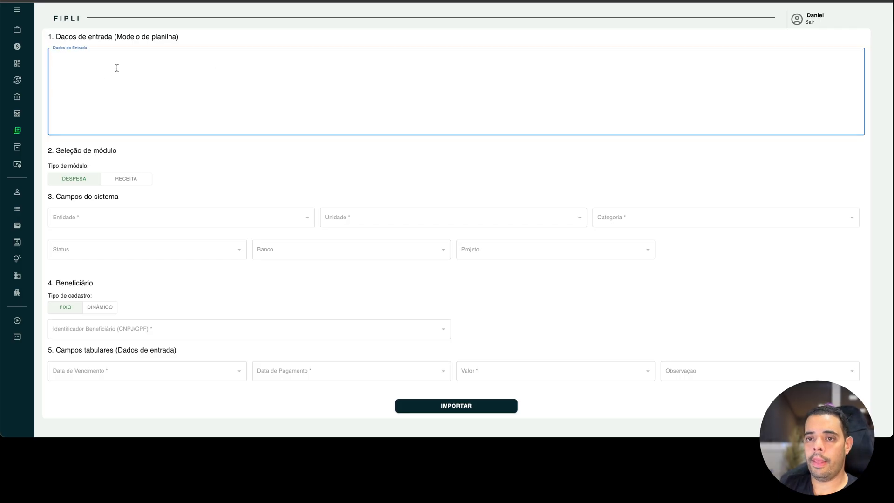
pyautogui.press('super+v')
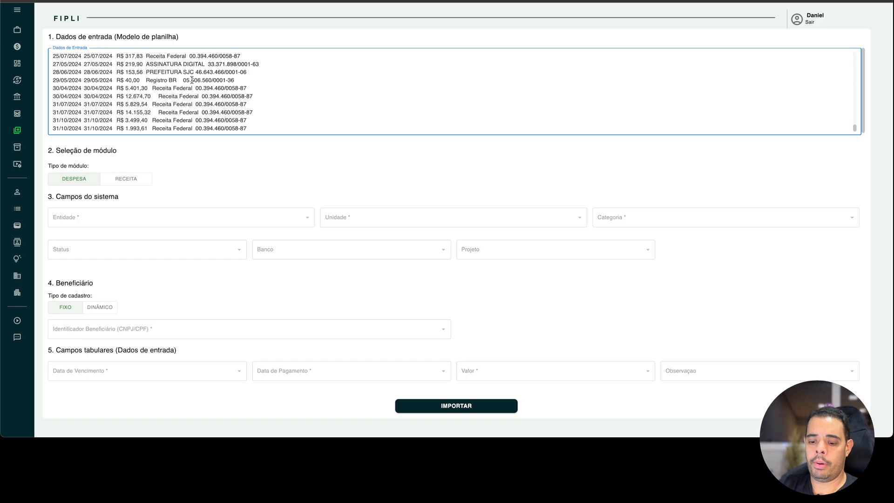
pyautogui.press('Tab')
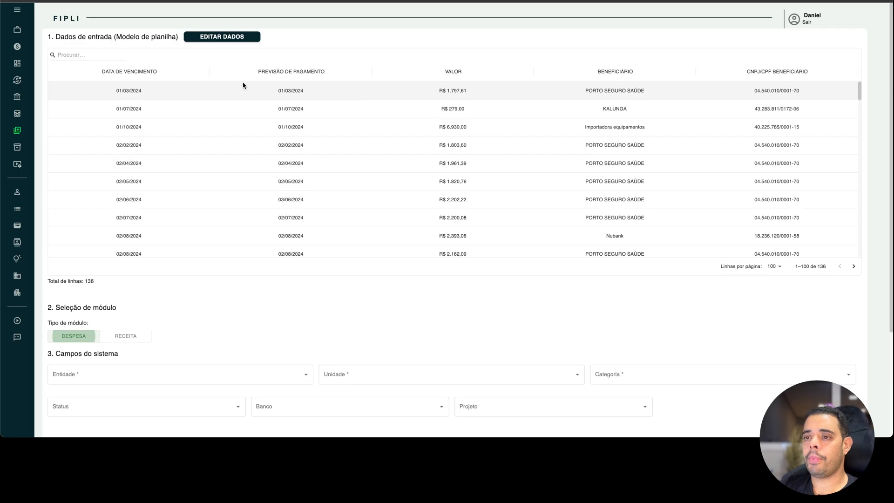
# - Check the loaded expense rows and sort them by Valor in descending order
pyautogui.scroll(-3, 507, 125)
pyautogui.scroll(-10, 504, 131)
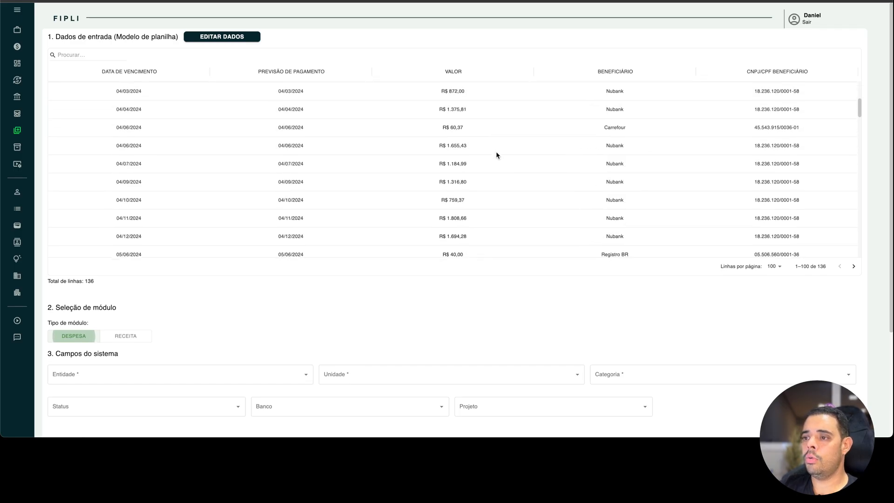
pyautogui.scroll(12, 492, 158)
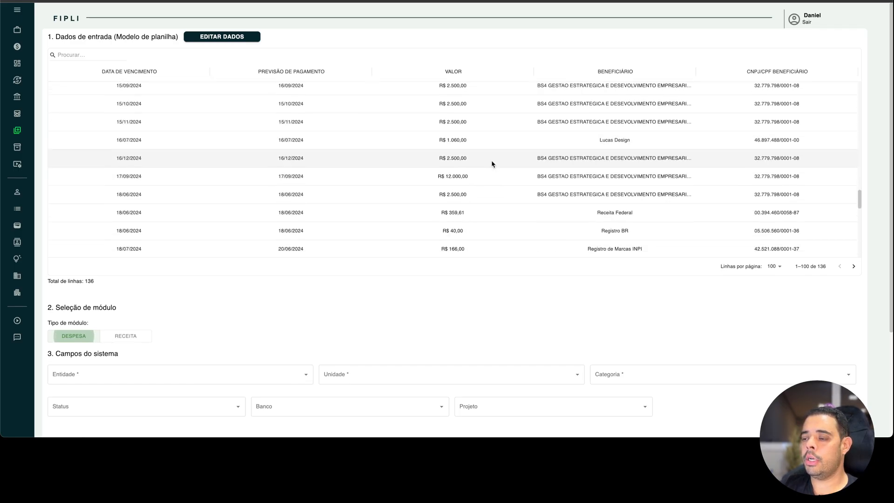
pyautogui.click(458, 72)
pyautogui.click(459, 72)
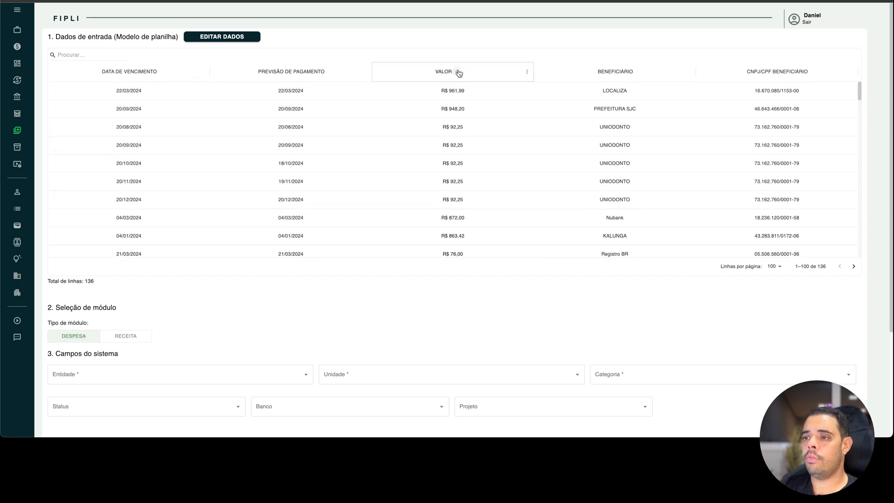
# - Examine the sorted expense rows down to the end of the page and check the row range
pyautogui.scroll(-15, 471, 155)
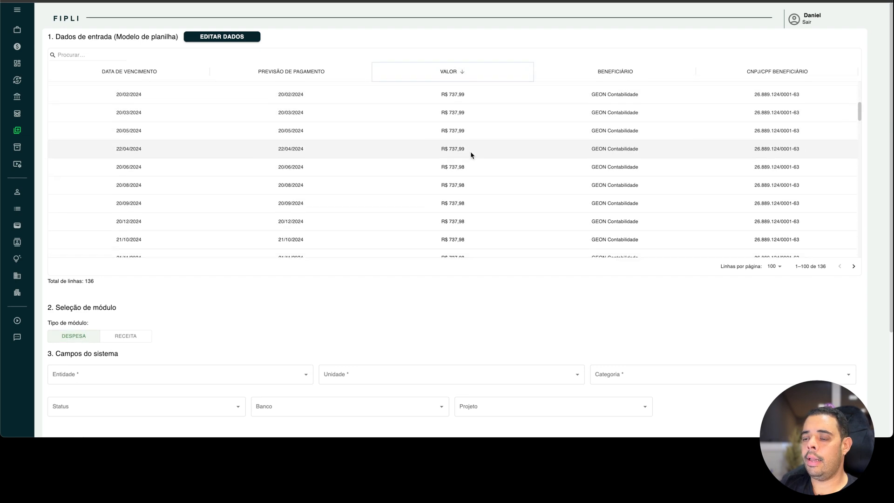
pyautogui.scroll(-8, 484, 167)
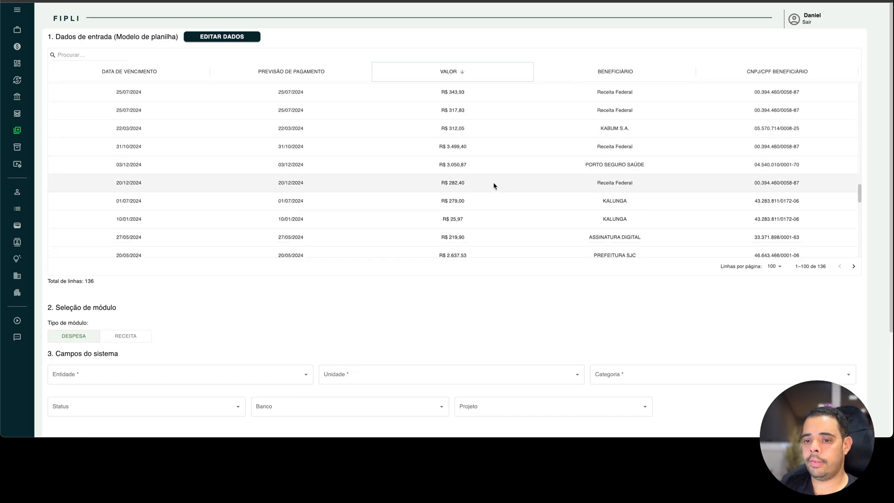
pyautogui.scroll(-1, 675, 246)
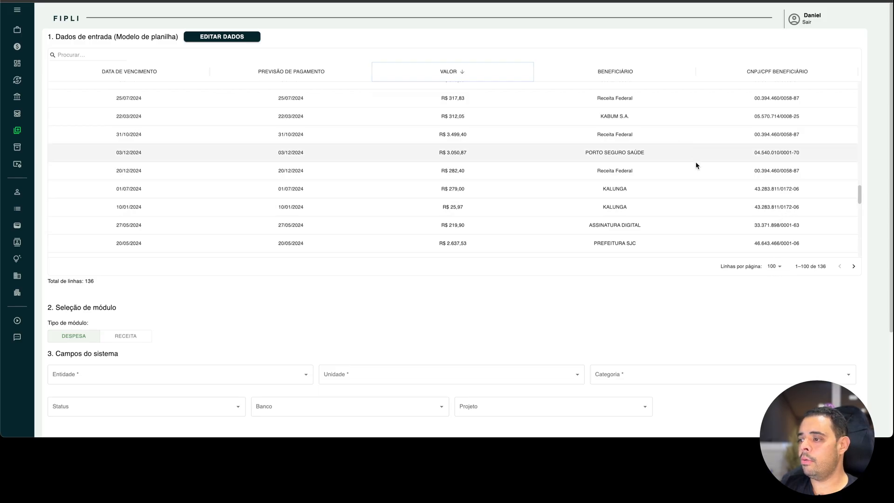
pyautogui.scroll(-10, 737, 232)
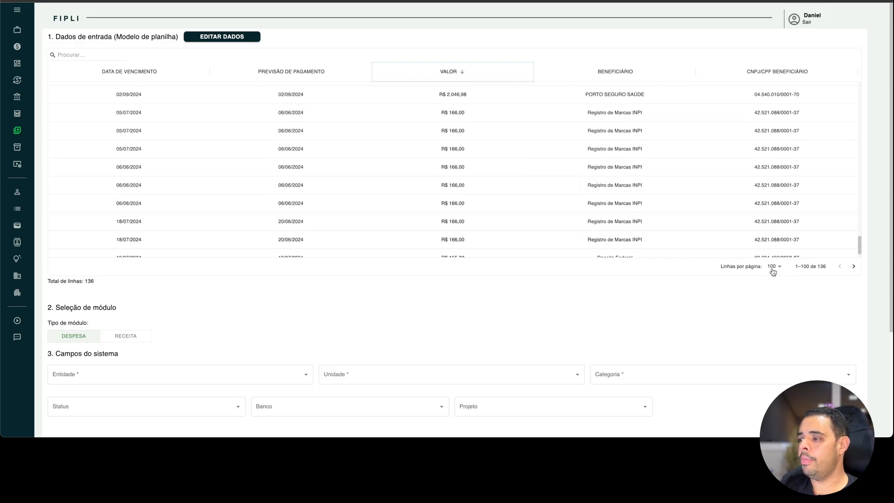
pyautogui.scroll(-1, 750, 229)
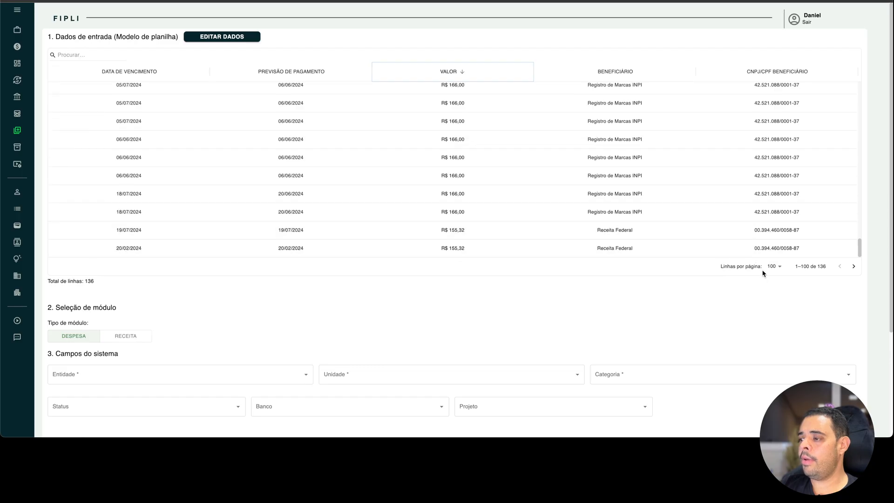
pyautogui.click(822, 267)
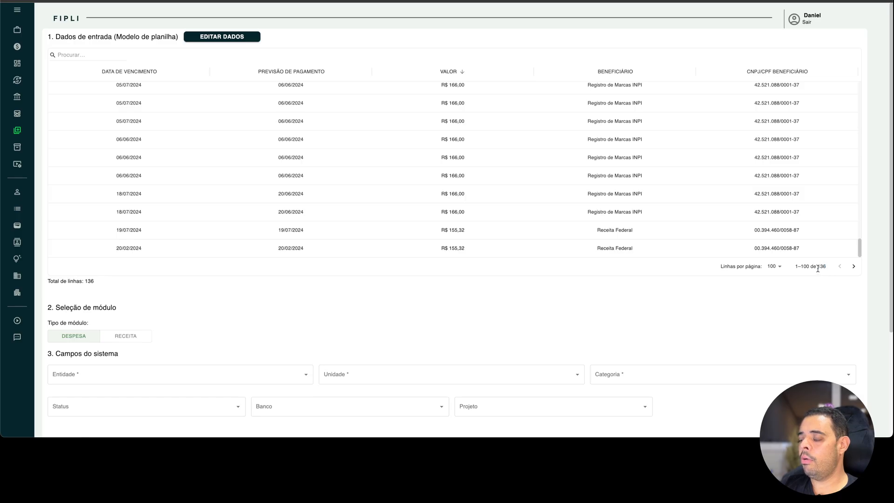
# - Examine the remaining expense rows on the second page, and return to the first page of the loaded table
pyautogui.click(854, 266)
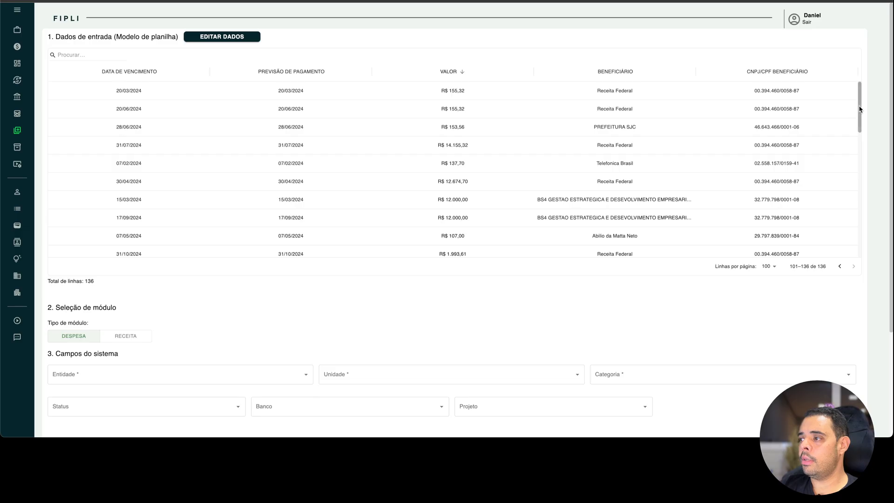
pyautogui.scroll(-3, 858, 133)
pyautogui.moveTo(859, 133); pyautogui.dragTo(840, 254)
pyautogui.click(839, 265)
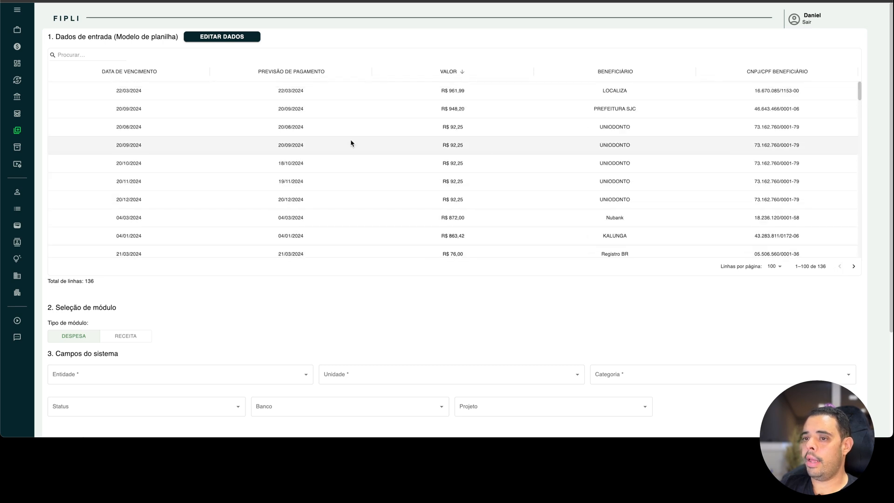
pyautogui.scroll(-10, 356, 146)
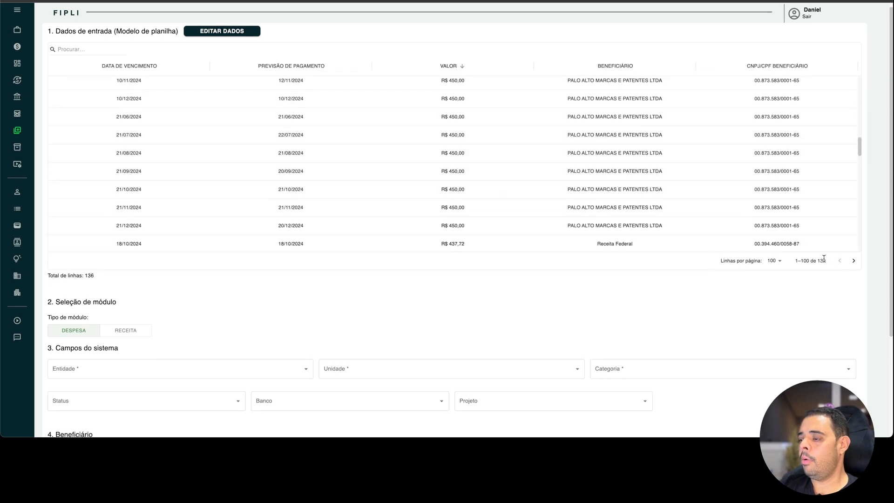
# - Switch to the Excel report, cancel the pending copy, and select the Beneficiário cells E3:E138 to check the record count
pyautogui.press('super+Tab')
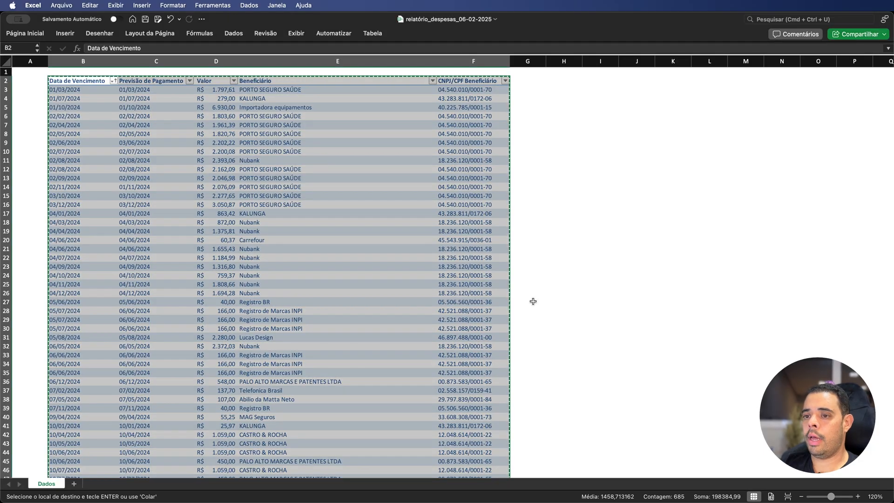
pyautogui.click(263, 239)
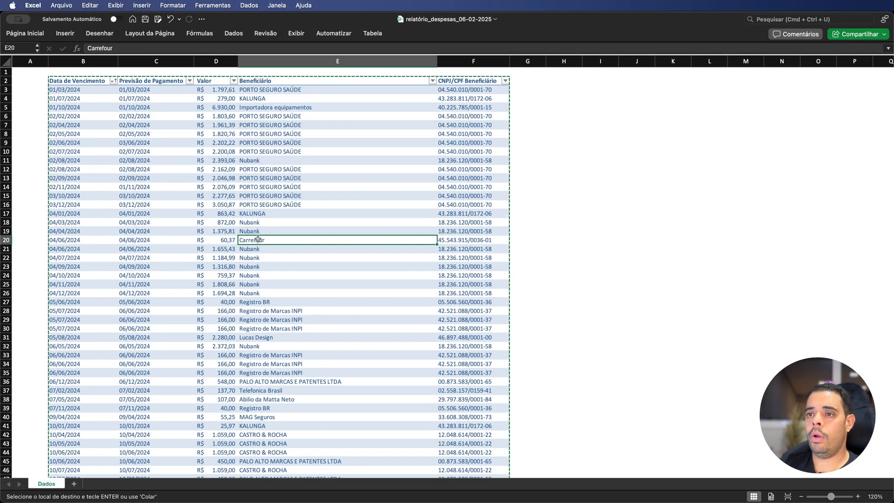
pyautogui.press('Escape')
pyautogui.press('Up')
pyautogui.press('Up')
pyautogui.press('Up')
pyautogui.press('Up')
pyautogui.press('Up')
pyautogui.press('Up')
pyautogui.press('Up')
pyautogui.press('Up')
pyautogui.press('Up')
pyautogui.press('Up')
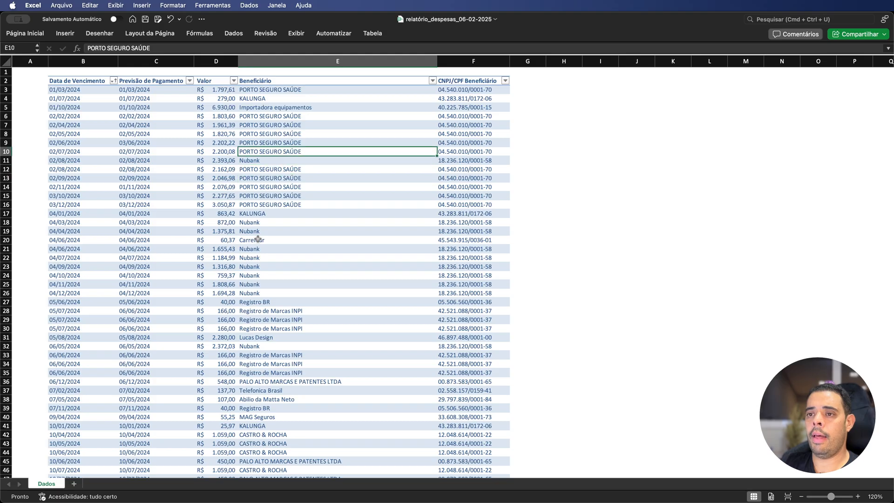
pyautogui.press('Up')
pyautogui.press('Up')
pyautogui.press('Up')
pyautogui.press('Up')
pyautogui.press('Up')
pyautogui.press('Up')
pyautogui.press('Up')
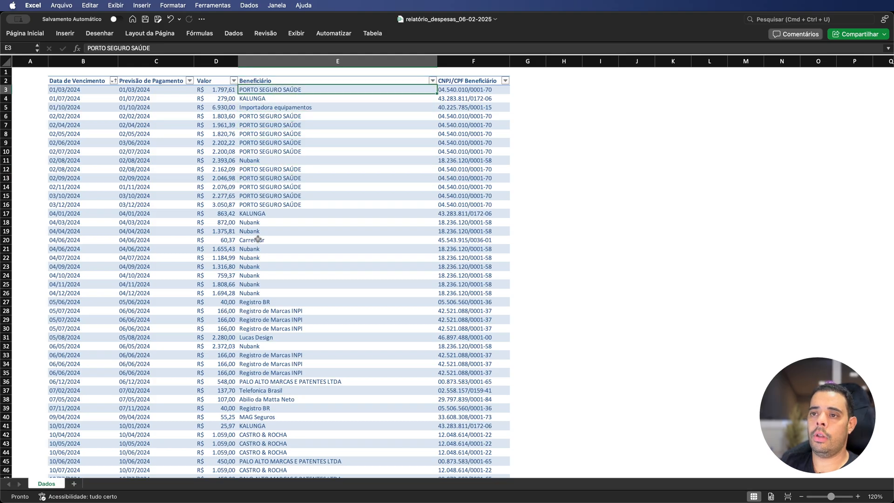
pyautogui.press('super+shift+Down')
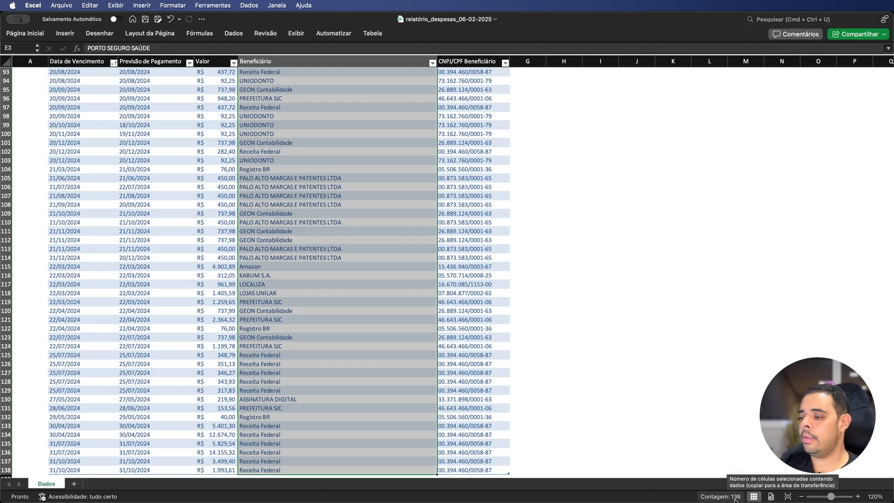
pyautogui.click(284, 195)
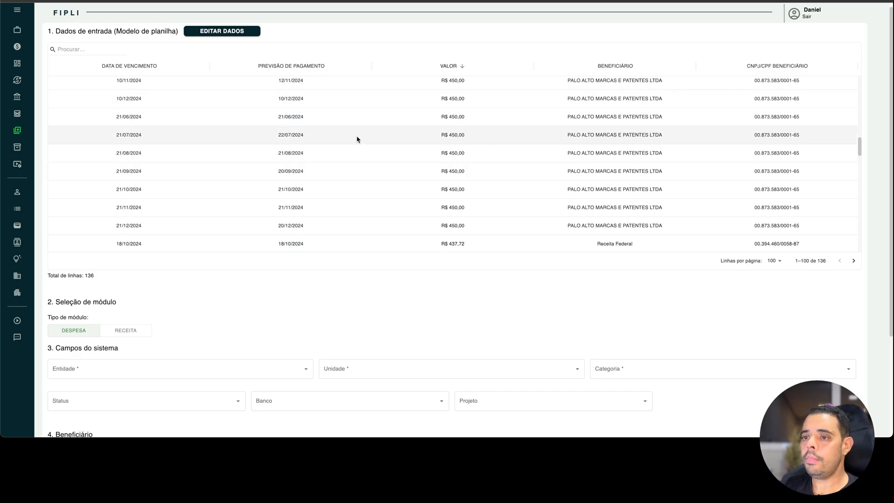
# - Switch back to Fipli and examine the first page of loaded expense rows and the import sections below the table
pyautogui.scroll(-5, 309, 183)
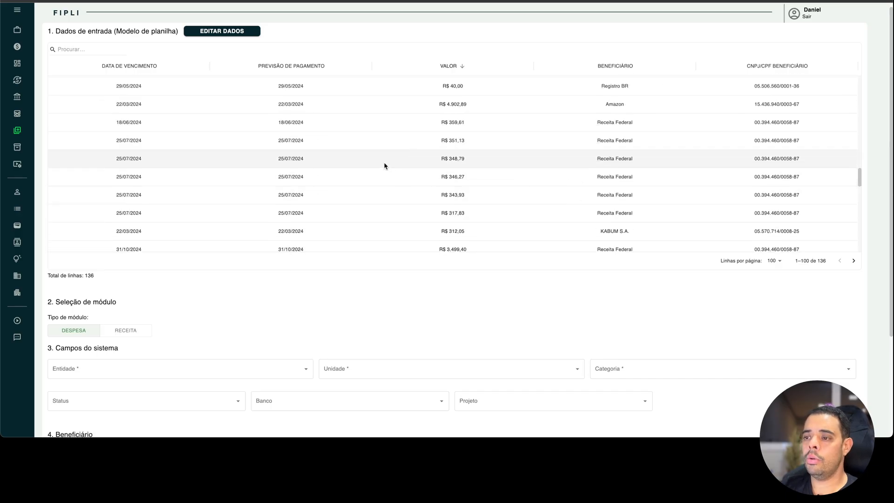
pyautogui.scroll(-3, 465, 166)
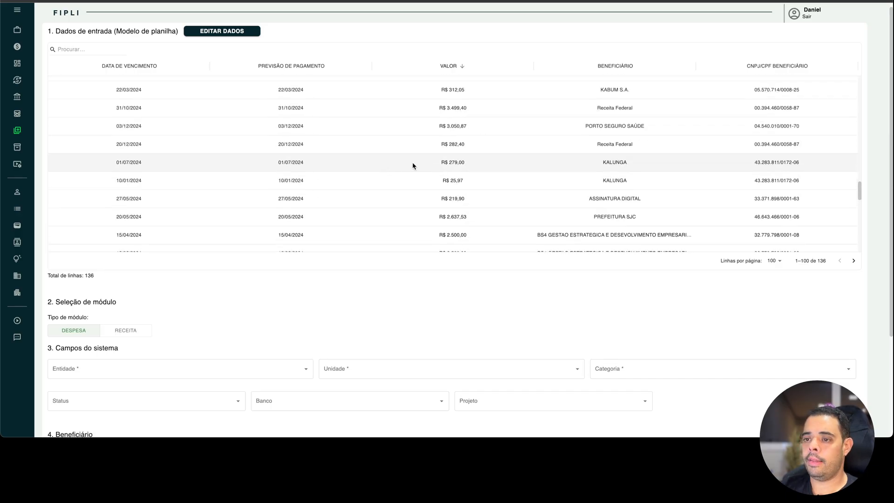
pyautogui.scroll(-5, 413, 165)
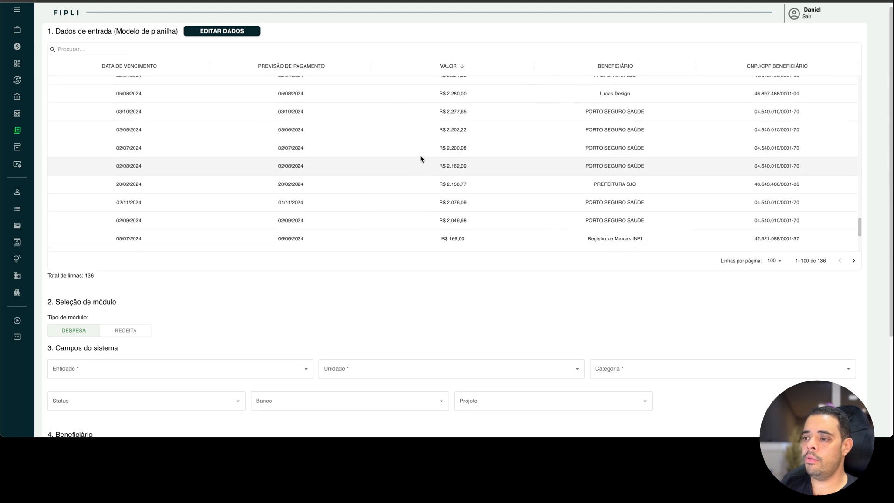
pyautogui.scroll(-3, 410, 163)
pyautogui.scroll(-1, 415, 167)
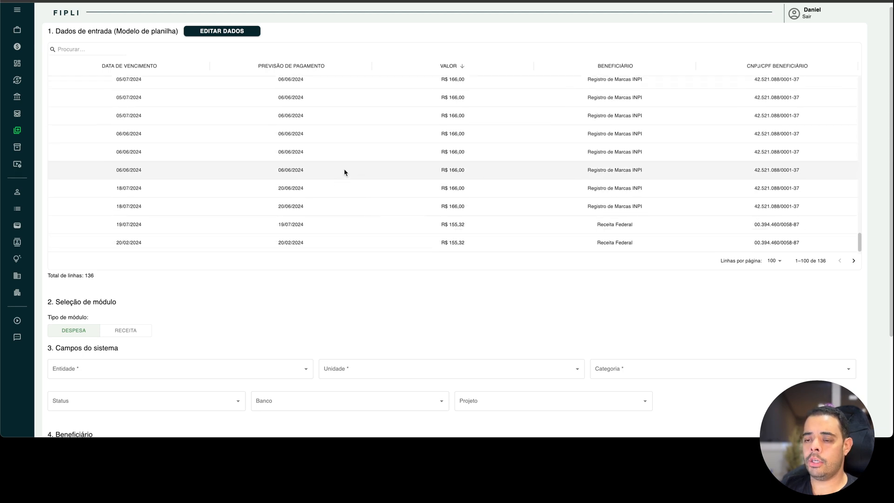
pyautogui.scroll(7, 342, 191)
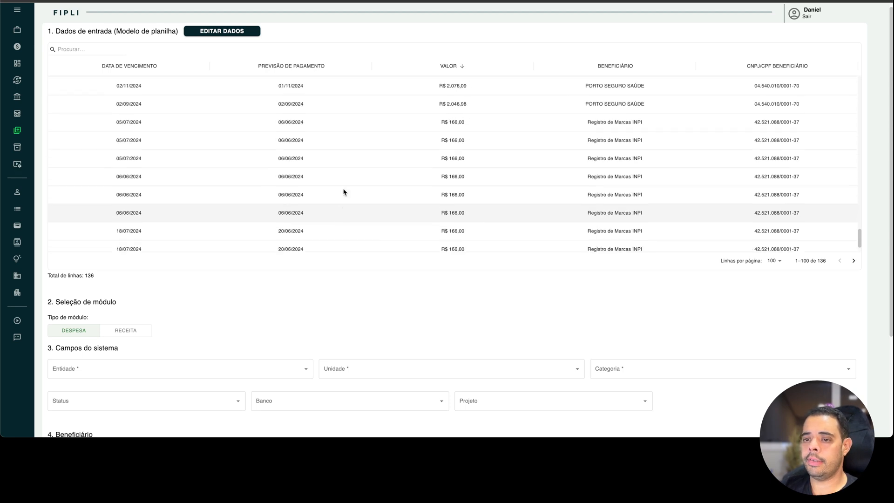
pyautogui.scroll(2, 195, 126)
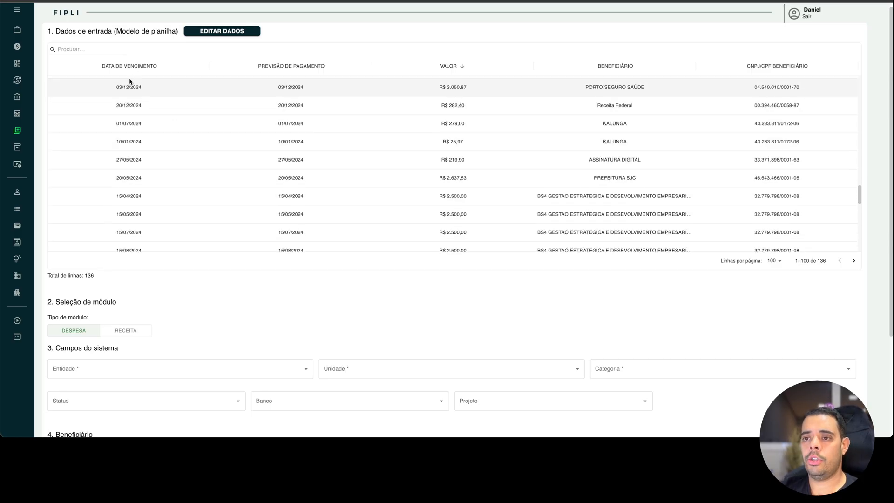
pyautogui.scroll(-6, 191, 158)
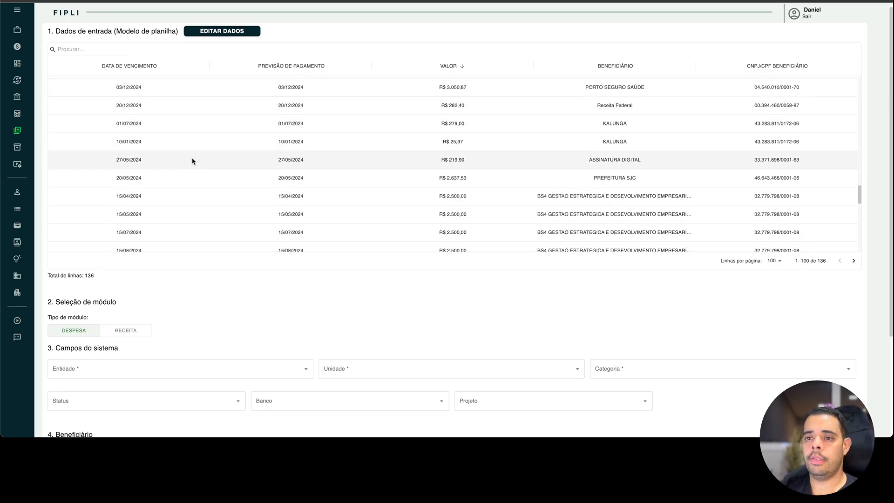
pyautogui.scroll(-1, 200, 179)
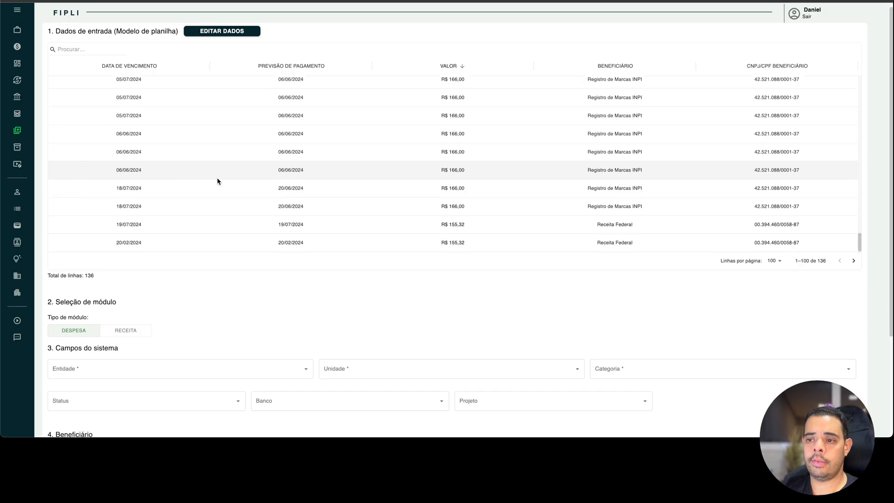
pyautogui.scroll(15, 284, 181)
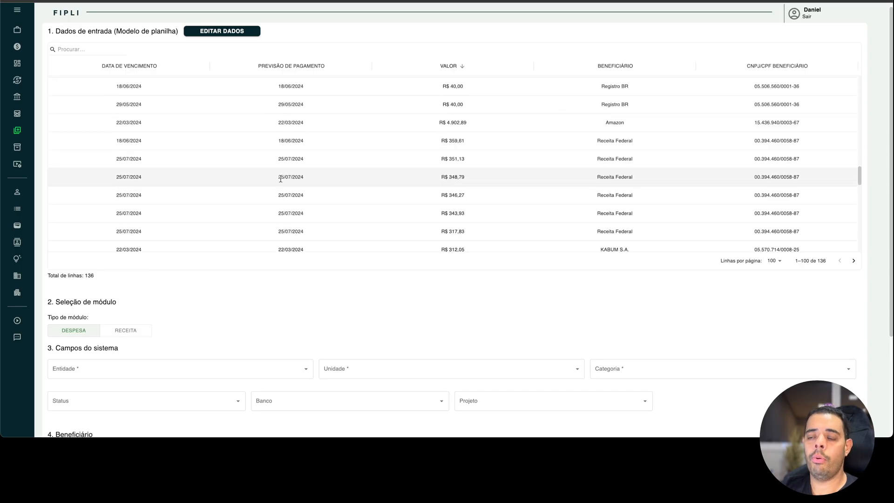
pyautogui.scroll(15, 280, 167)
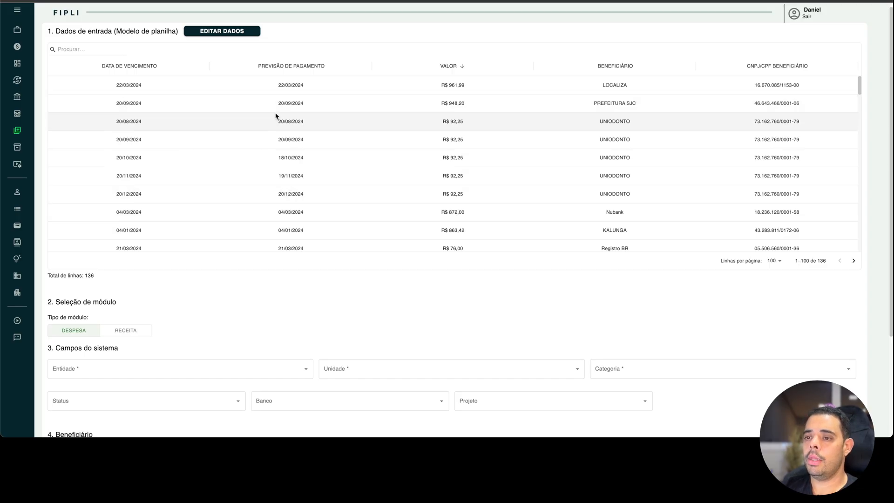
pyautogui.scroll(-10, 299, 212)
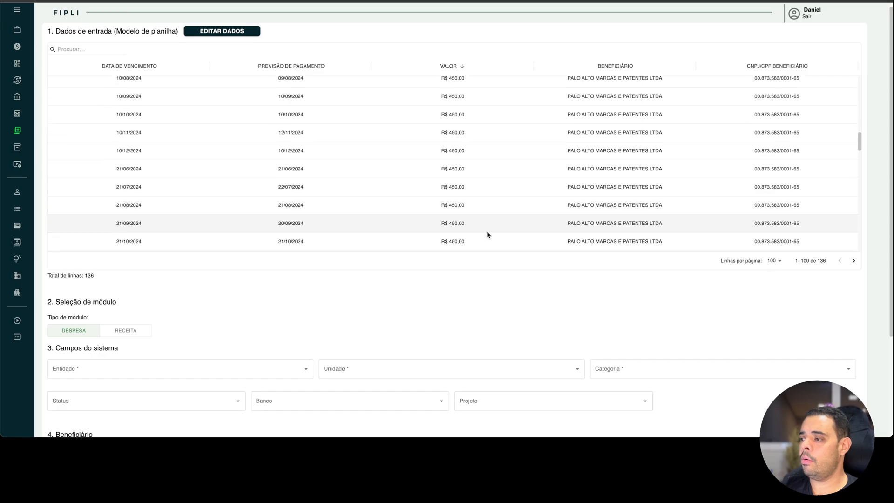
pyautogui.scroll(-5, 299, 251)
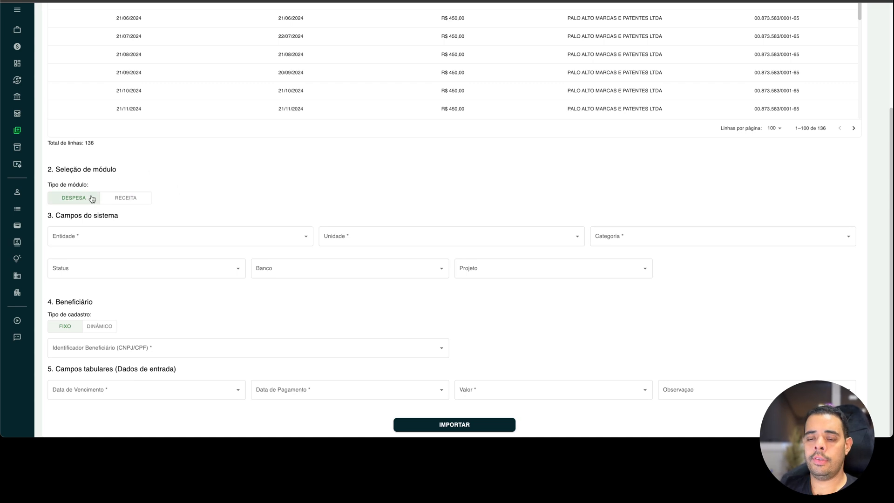
pyautogui.scroll(5, 344, 143)
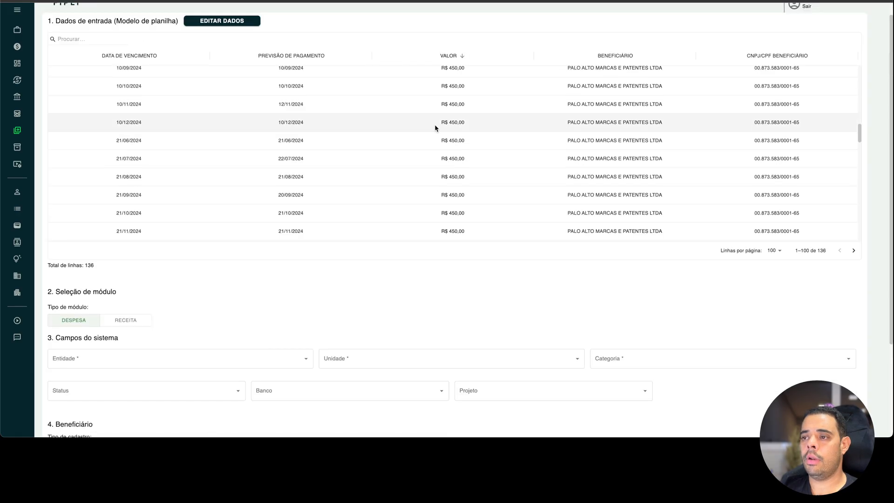
pyautogui.scroll(3, 453, 108)
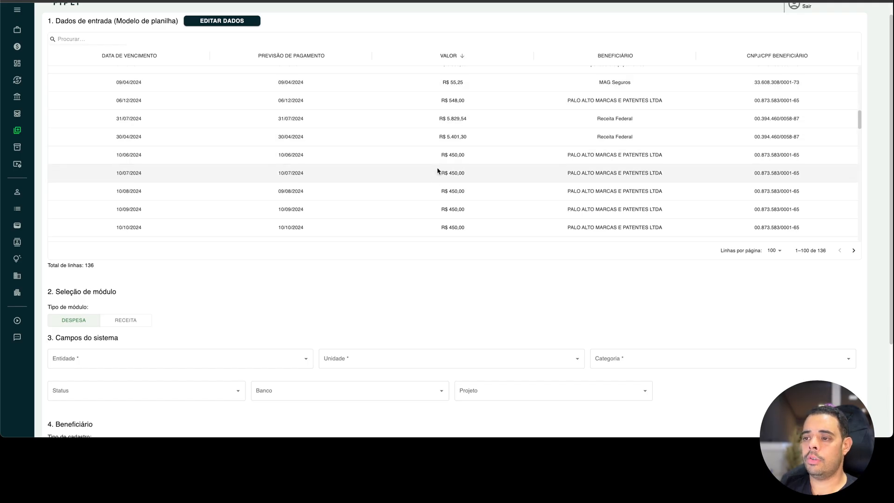
# - Switch the module type to Receita to view its client fields, and set it back to Despesa
pyautogui.scroll(-5, 301, 293)
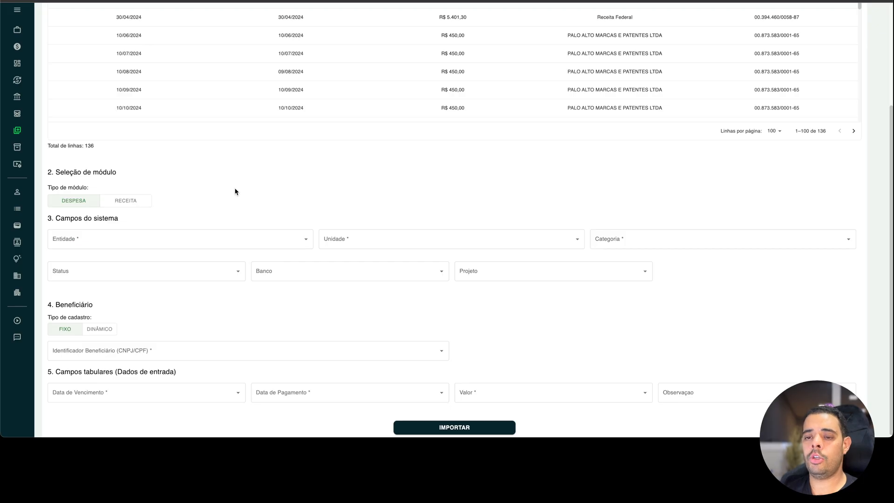
pyautogui.click(124, 201)
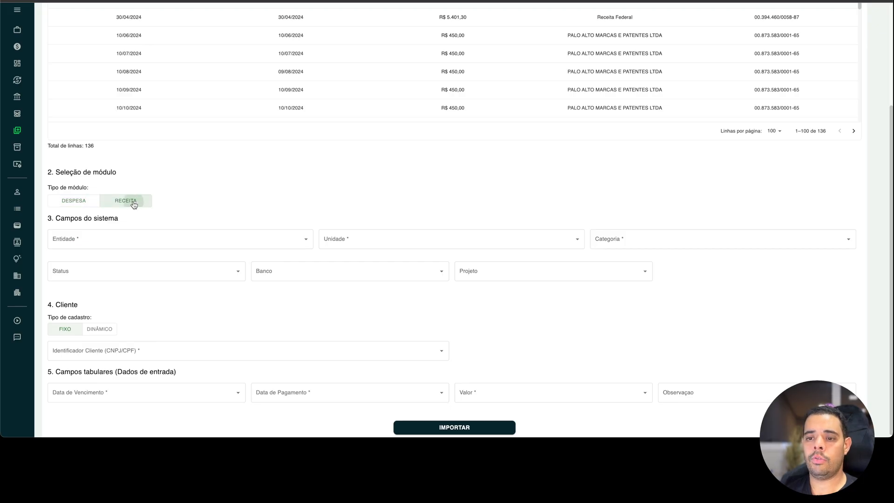
pyautogui.click(95, 202)
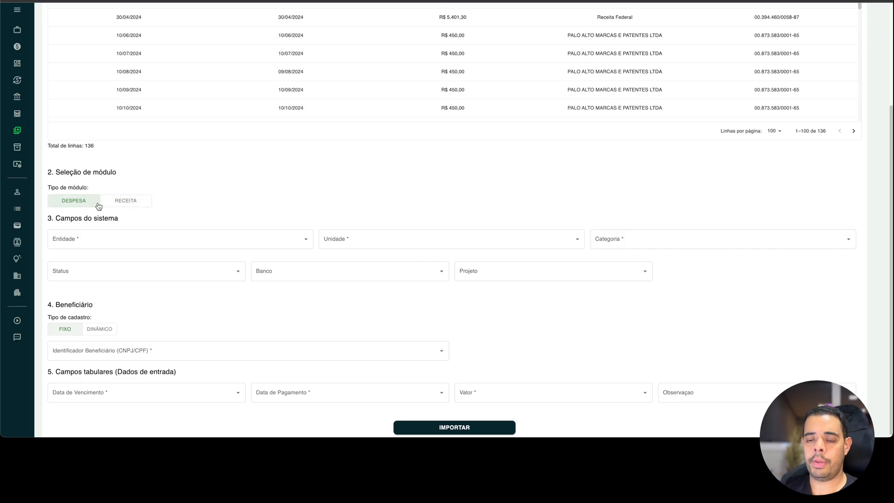
# - In the system fields, set Entidade to Tectaah and Unidade to Ayra Hub
pyautogui.scroll(-1, 224, 193)
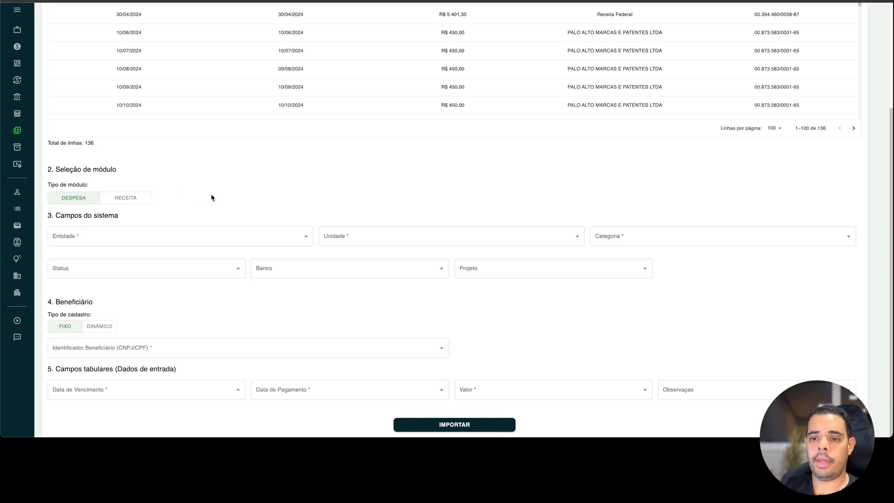
pyautogui.click(92, 237)
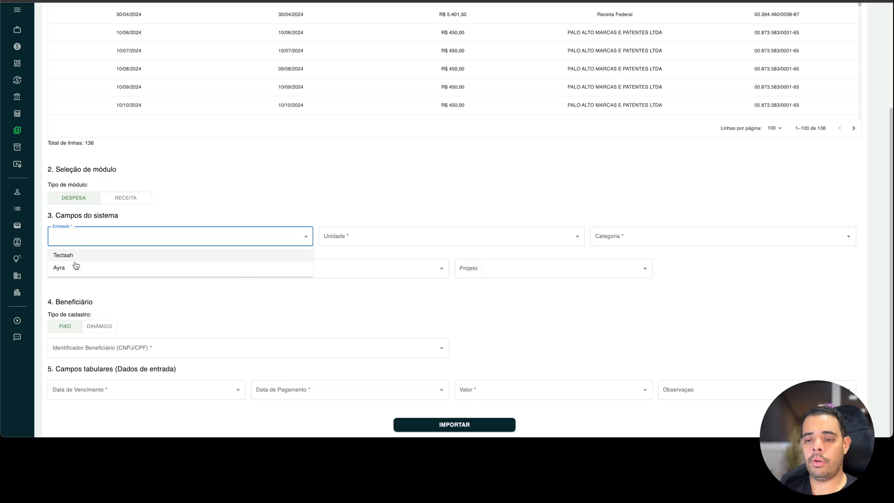
pyautogui.click(77, 255)
pyautogui.click(377, 233)
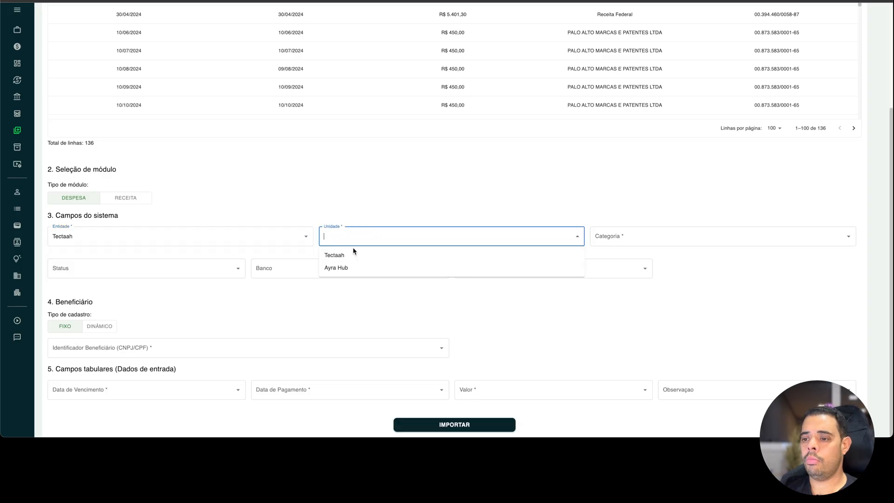
pyautogui.click(340, 269)
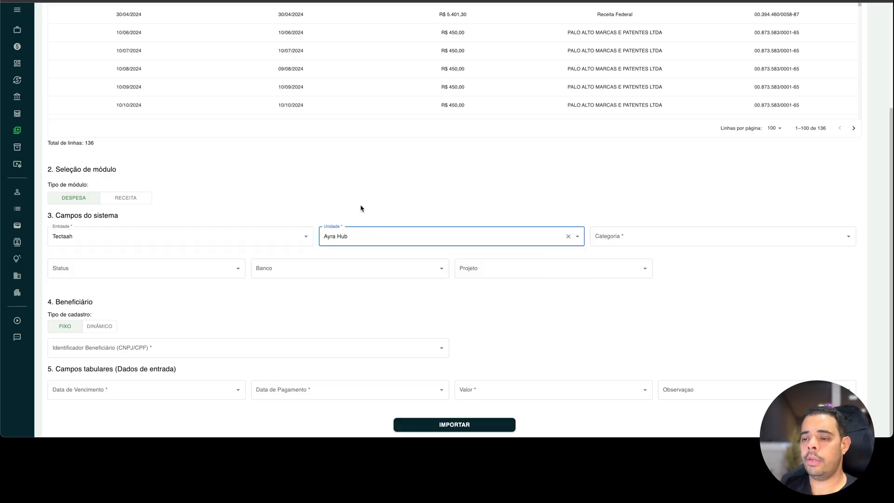
# - Open and close the Categoria options without choosing one, and review the kinds of expenses in the loaded table
pyautogui.click(628, 234)
pyautogui.click(614, 213)
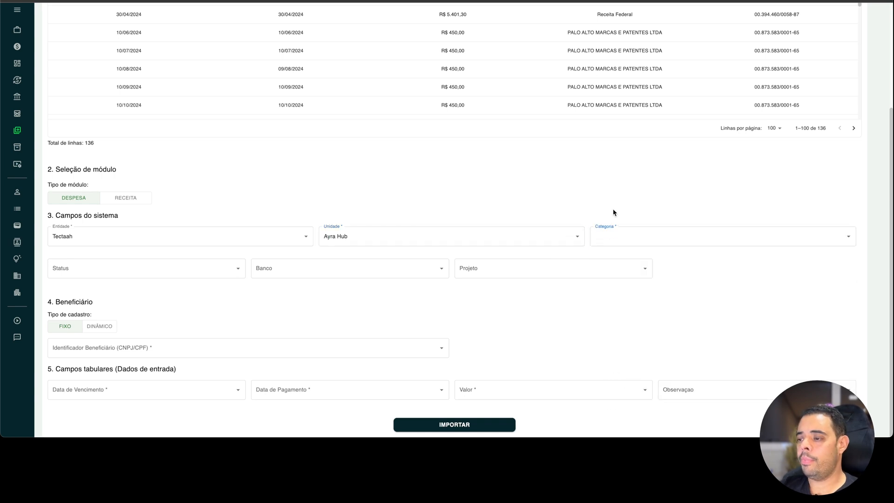
pyautogui.scroll(-10, 512, 102)
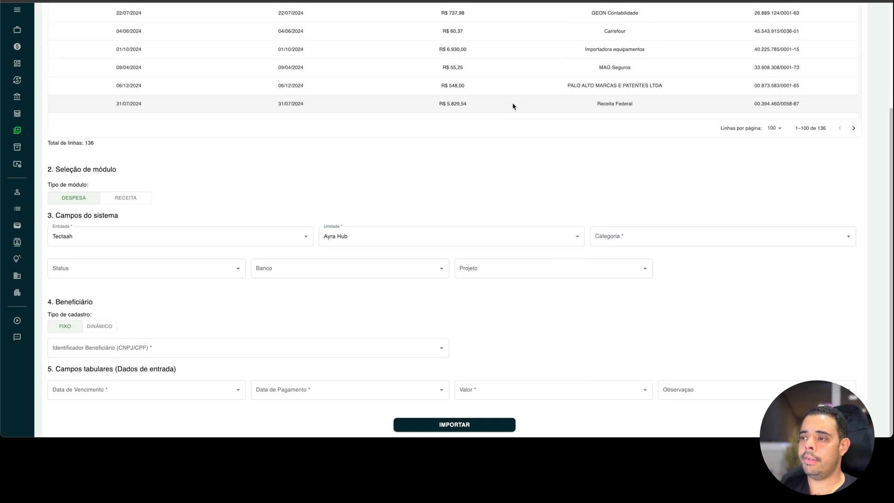
pyautogui.scroll(-15, 512, 84)
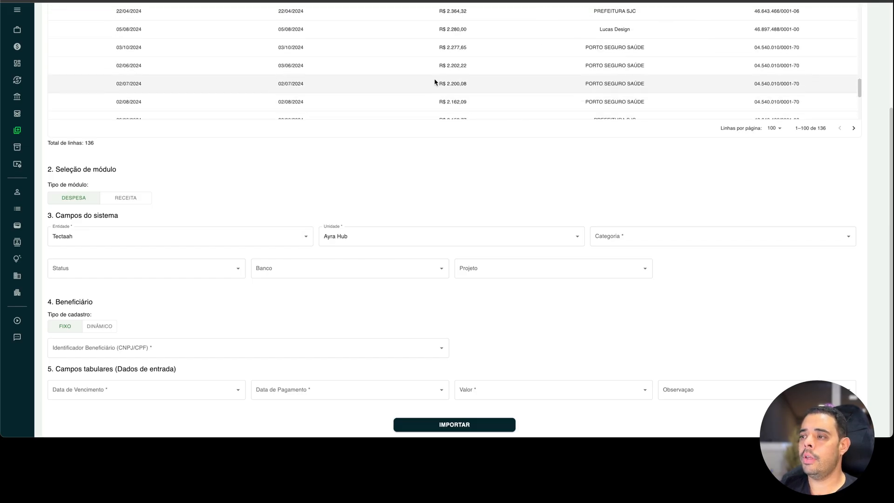
pyautogui.scroll(-1, 469, 95)
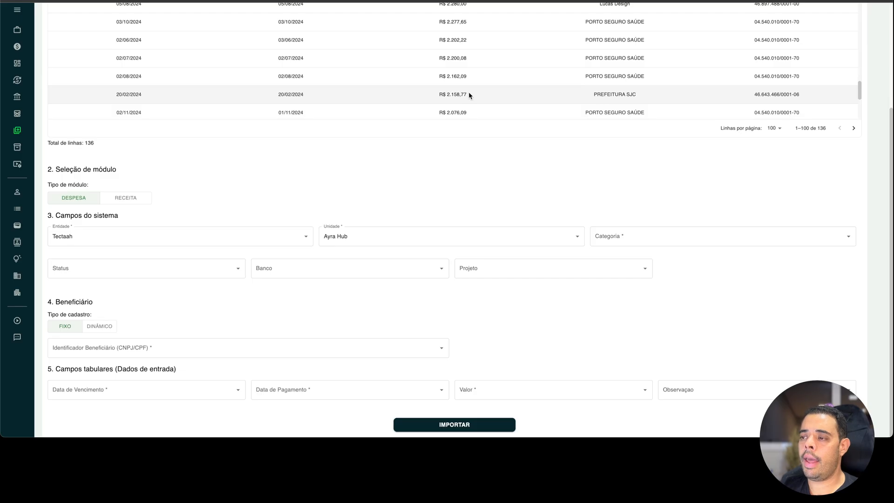
pyautogui.scroll(-4, 465, 94)
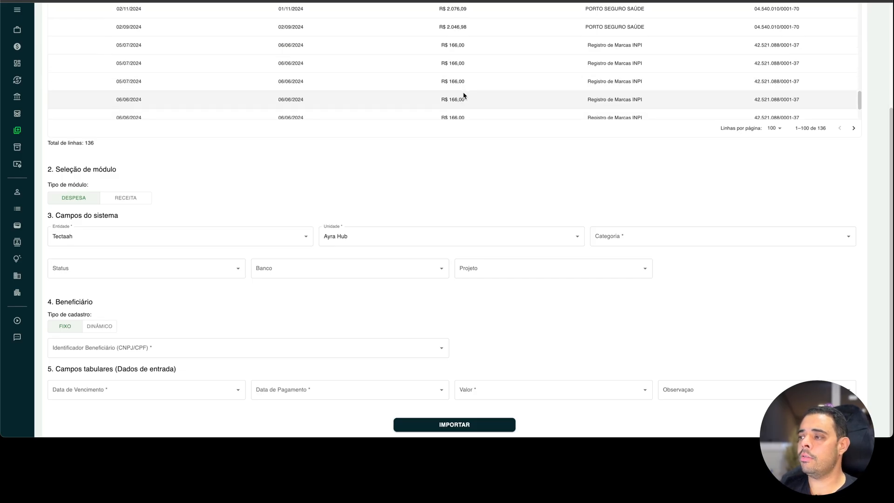
# - Check the last expense rows on the loaded page against the available Categoria options, leaving the field empty
pyautogui.scroll(-3, 466, 96)
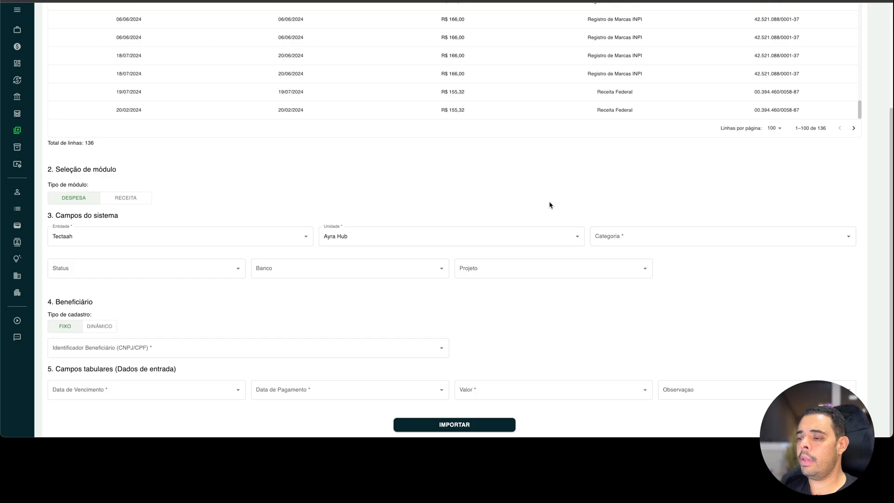
pyautogui.click(623, 236)
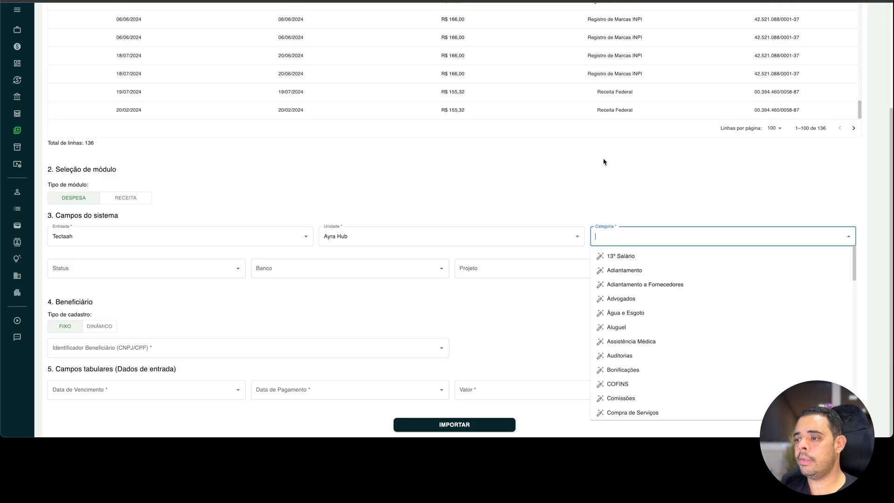
pyautogui.click(500, 174)
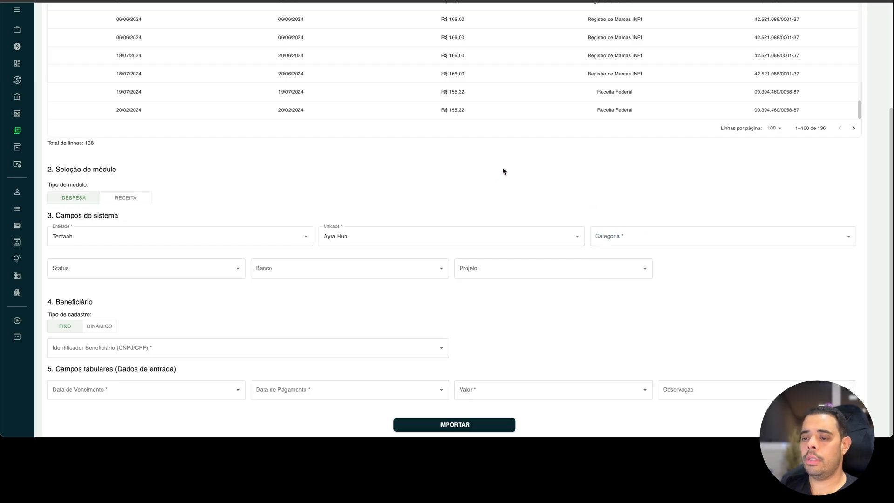
# - Switch to the Excel expense report, review its rows from the top of the sheet, and return to Fipli
pyautogui.press('super+Tab')
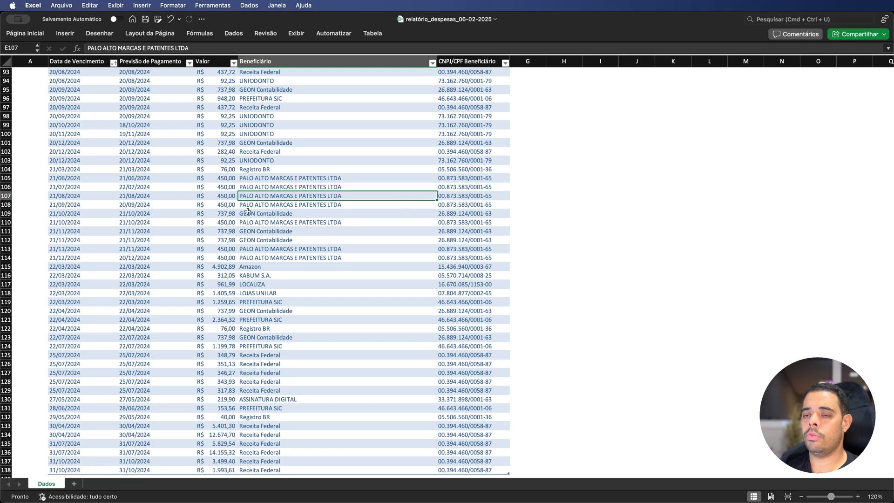
pyautogui.scroll(15, 251, 217)
pyautogui.scroll(14, 255, 221)
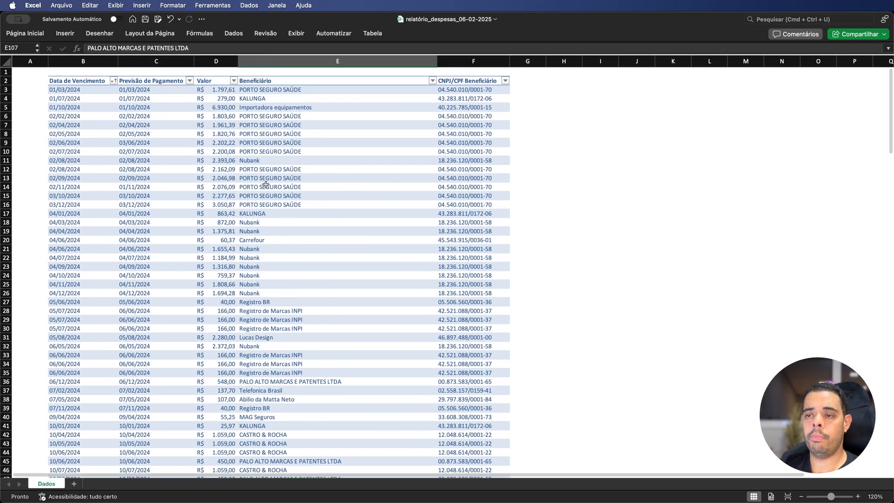
pyautogui.moveTo(104, 126); pyautogui.dragTo(333, 241)
pyautogui.click(339, 267)
pyautogui.scroll(-6, 288, 247)
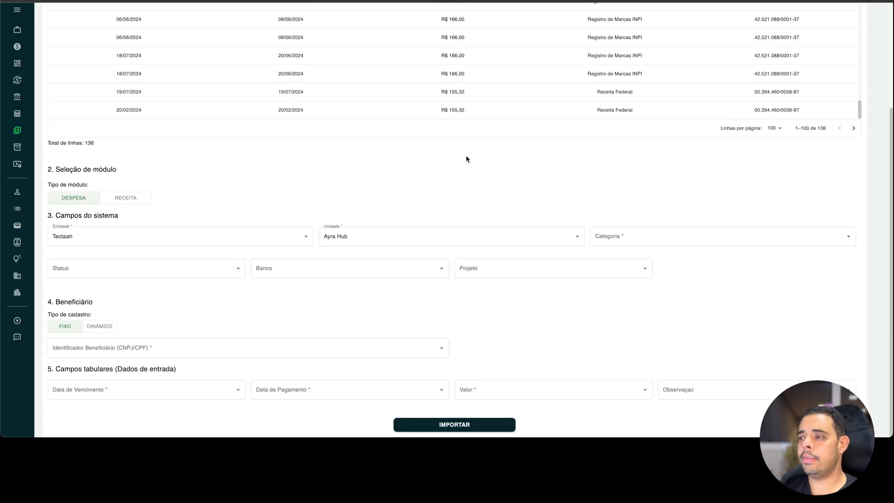
# - Set Categoria to Compra de Serviços in the system fields
pyautogui.scroll(3, 466, 159)
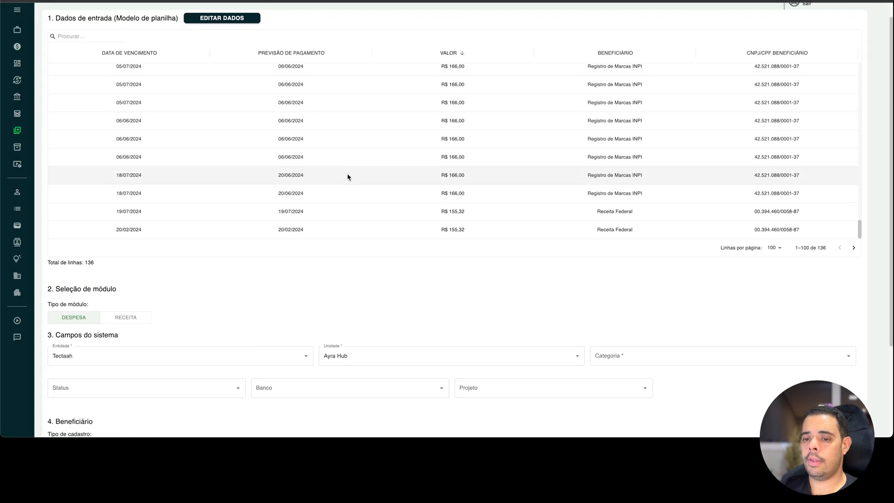
pyautogui.scroll(-3, 309, 163)
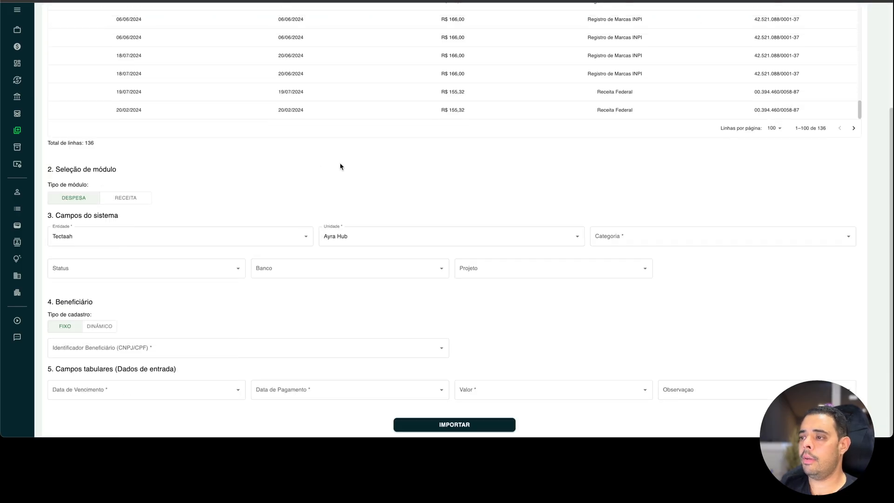
pyautogui.scroll(3, 339, 167)
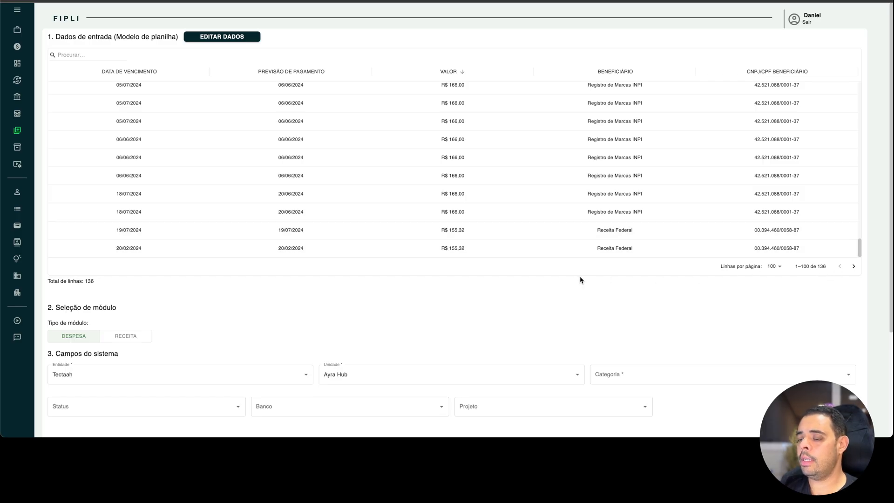
pyautogui.scroll(-3, 652, 295)
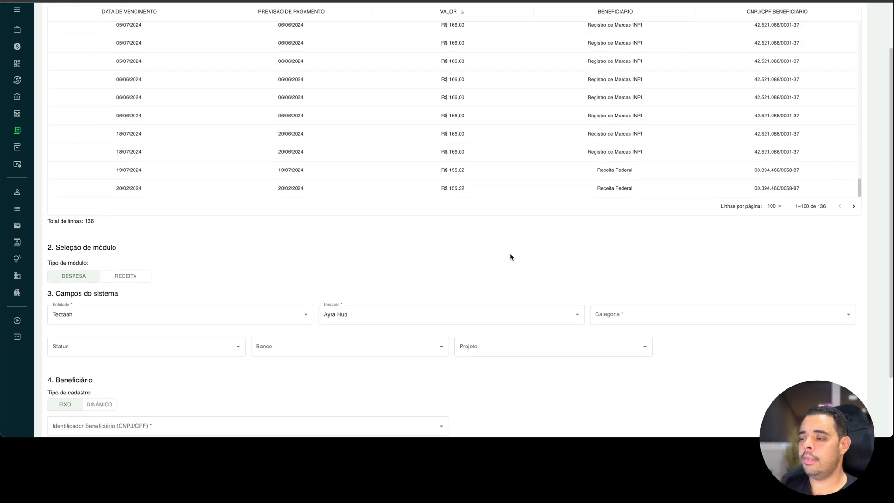
pyautogui.scroll(-2, 222, 290)
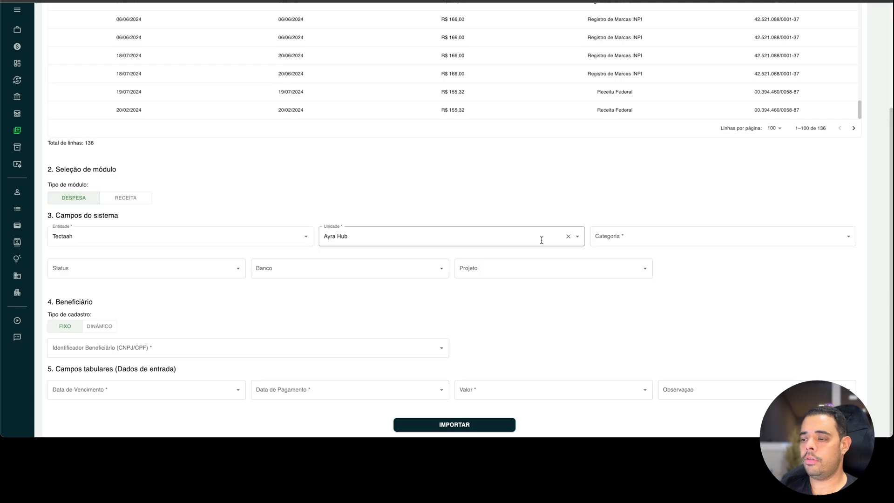
pyautogui.click(625, 240)
pyautogui.write('ser')
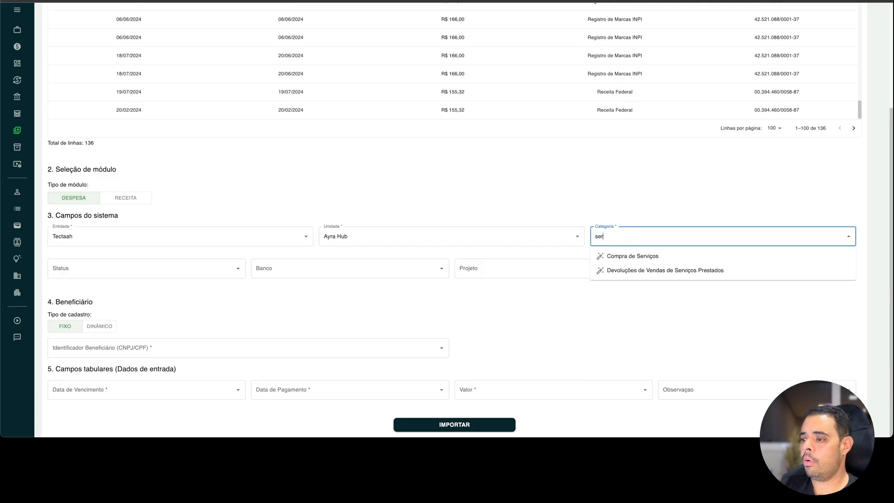
pyautogui.click(635, 257)
pyautogui.click(614, 208)
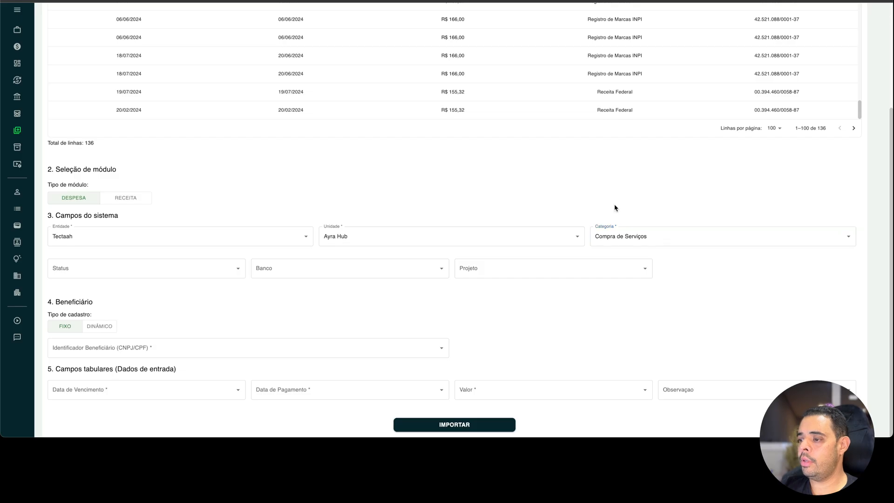
# - Examine the options offered for the Status field without choosing one
pyautogui.click(106, 268)
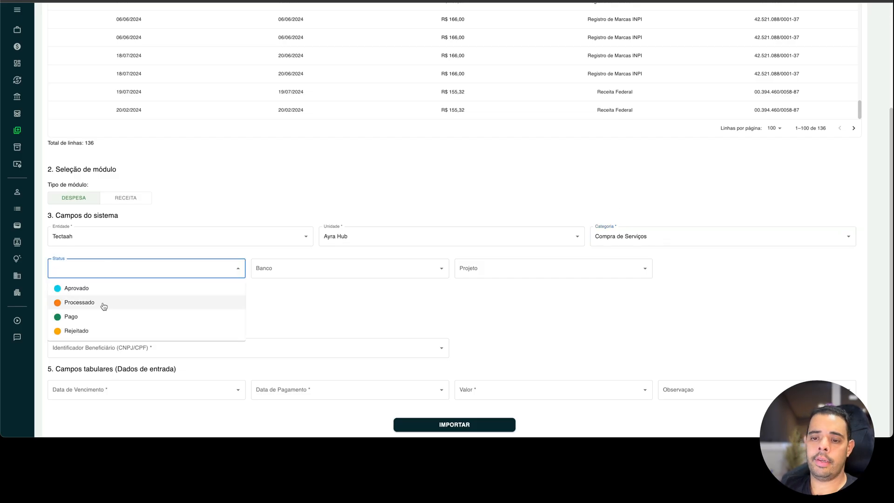
pyautogui.click(293, 311)
pyautogui.click(110, 268)
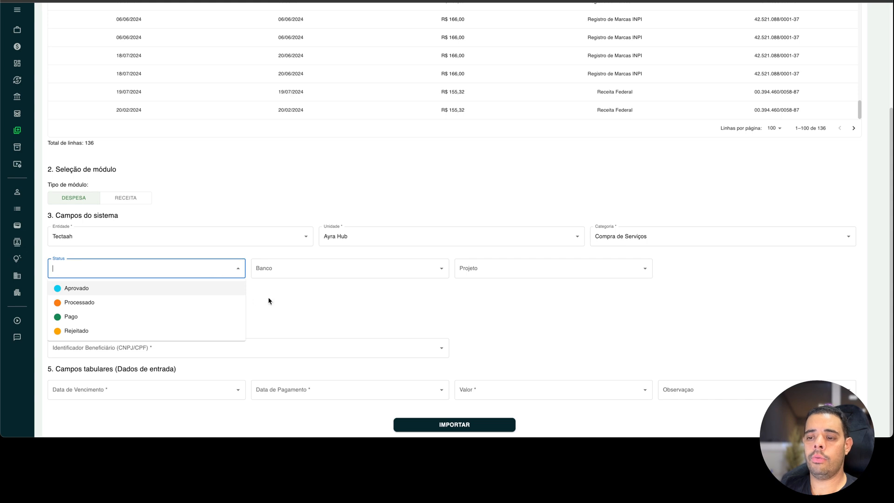
pyautogui.click(268, 301)
pyautogui.click(104, 269)
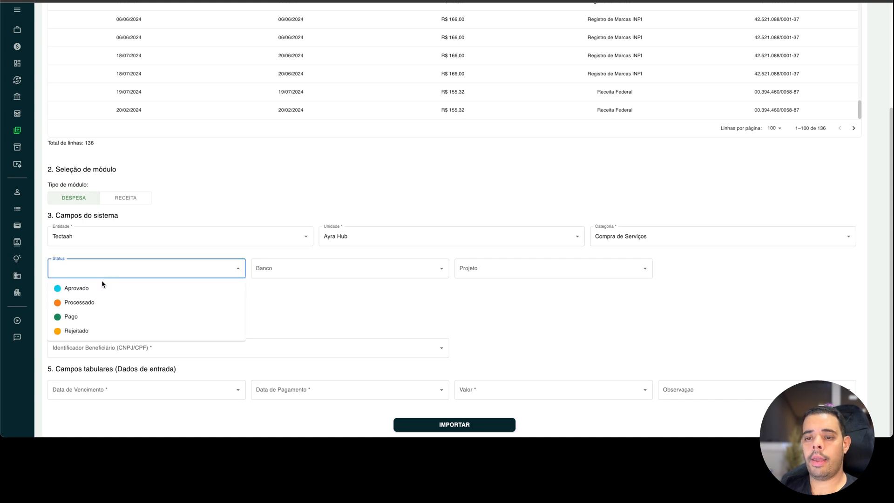
pyautogui.click(263, 295)
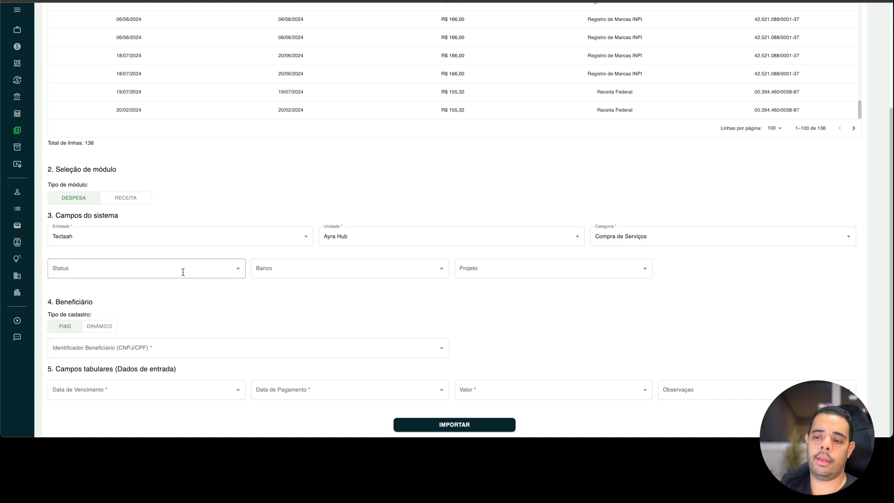
pyautogui.click(181, 272)
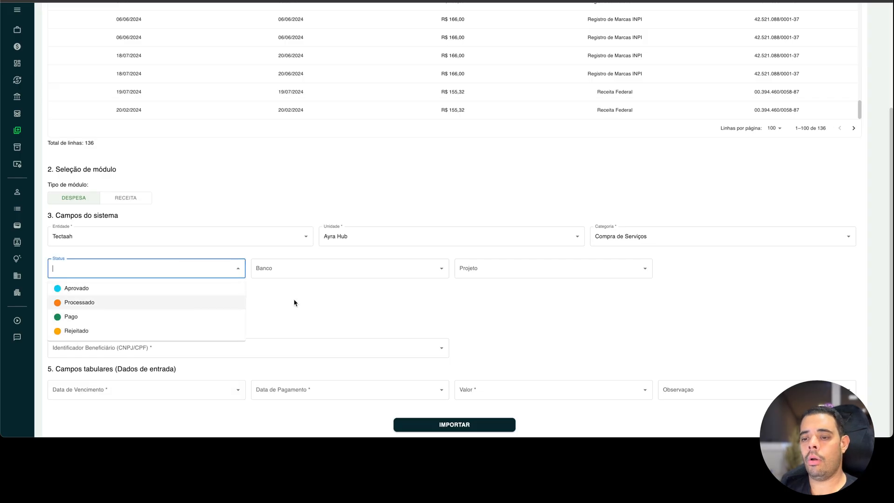
# - Check the options of the Banco and Projeto fields, leaving both fields empty
pyautogui.click(279, 269)
pyautogui.click(230, 303)
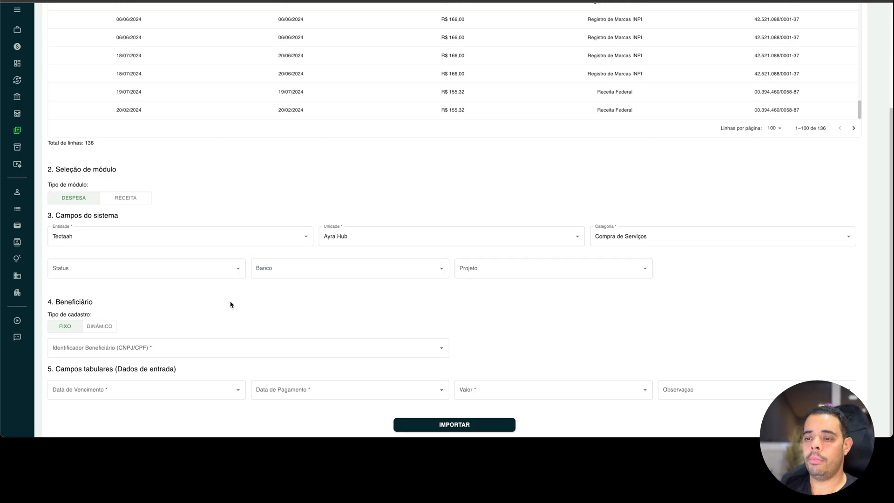
pyautogui.click(482, 269)
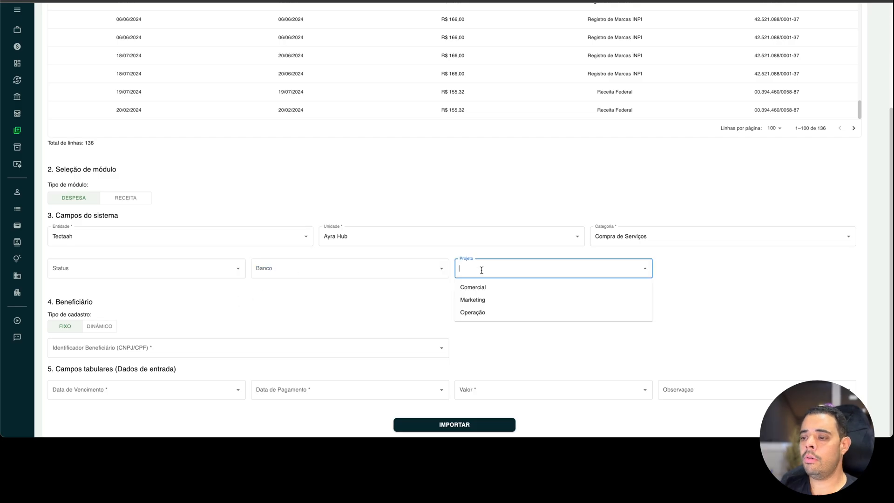
pyautogui.click(428, 303)
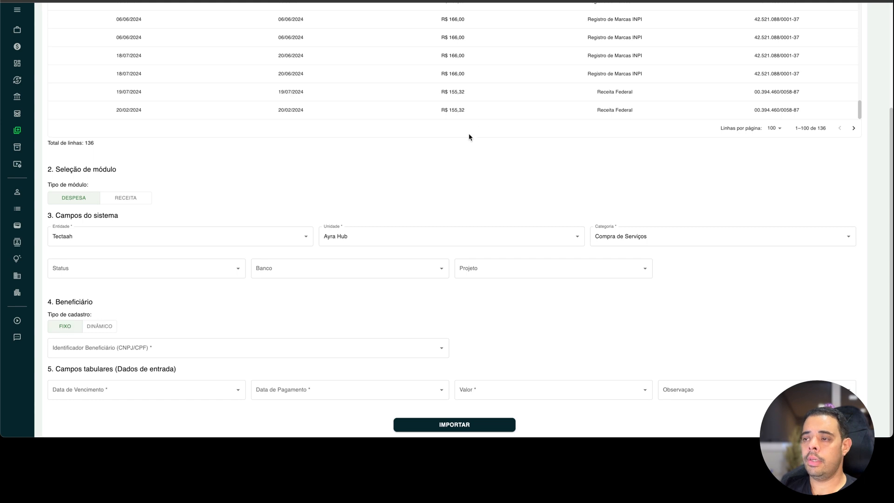
# - Examine the registered beneficiaries offered in Identificador Beneficiário for the Fixo registration type, without selecting one
pyautogui.scroll(1, 558, 89)
pyautogui.scroll(3, 557, 90)
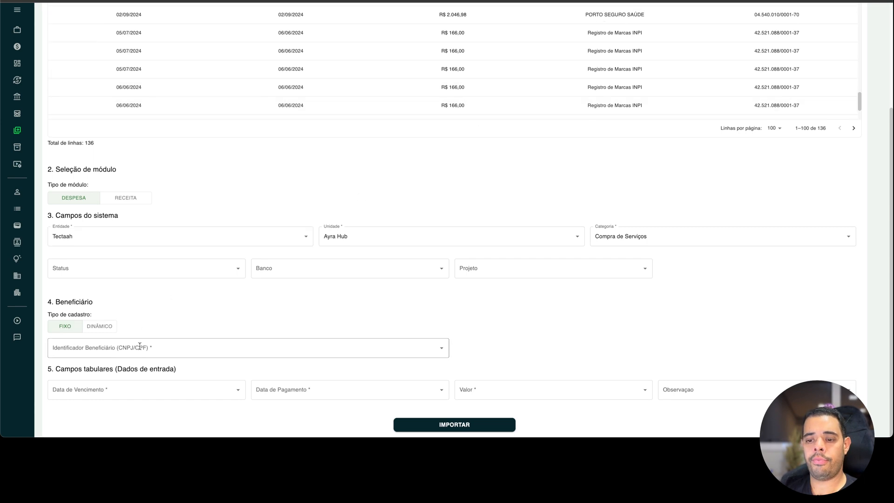
pyautogui.click(88, 349)
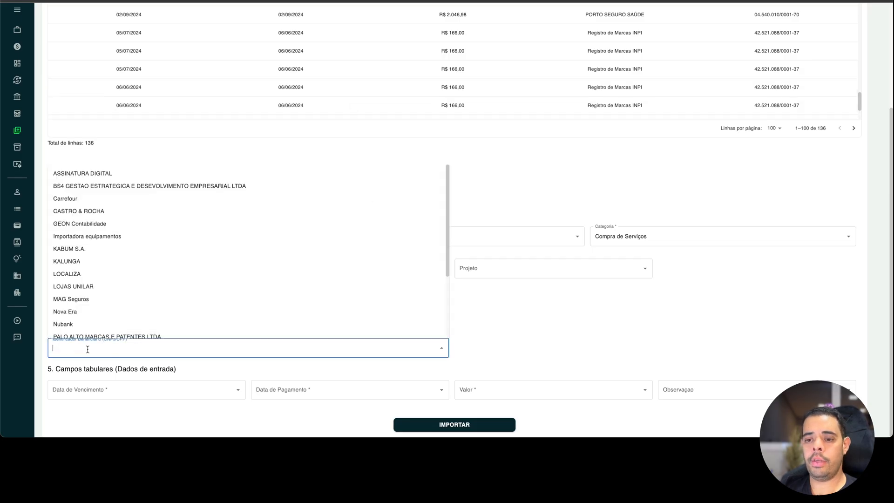
pyautogui.scroll(-3, 179, 254)
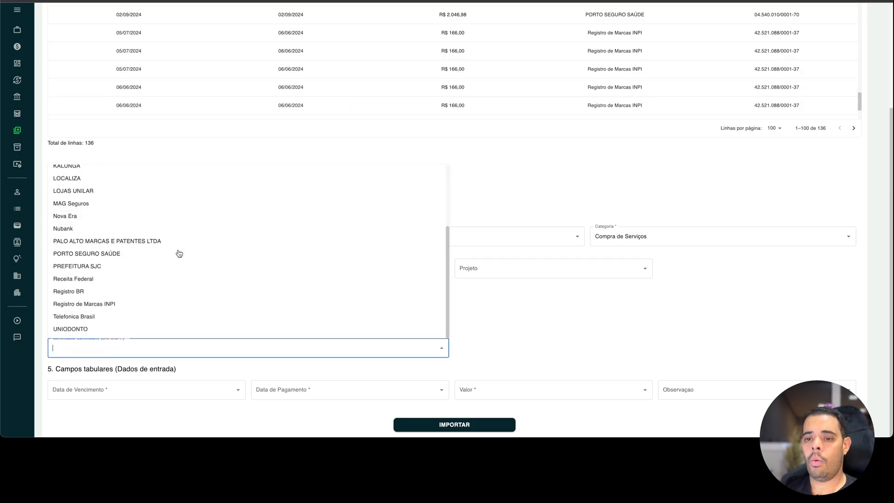
pyautogui.scroll(5, 180, 253)
pyautogui.scroll(-2, 111, 301)
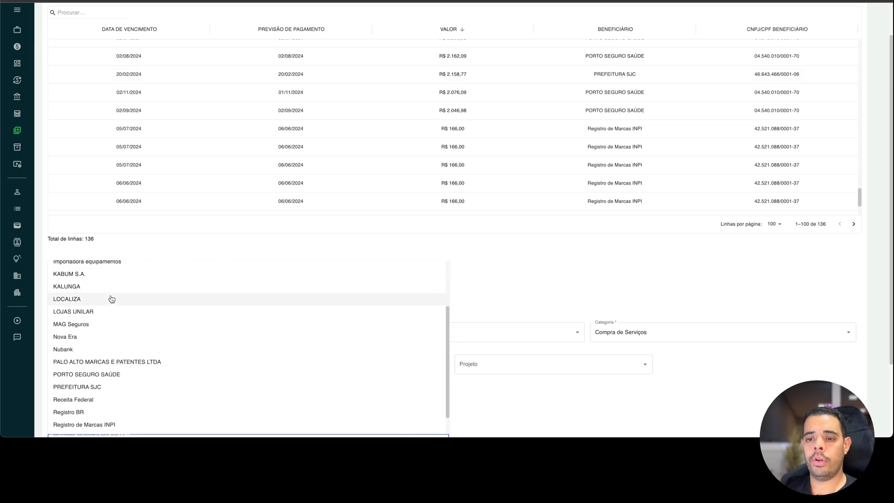
pyautogui.scroll(2, 105, 305)
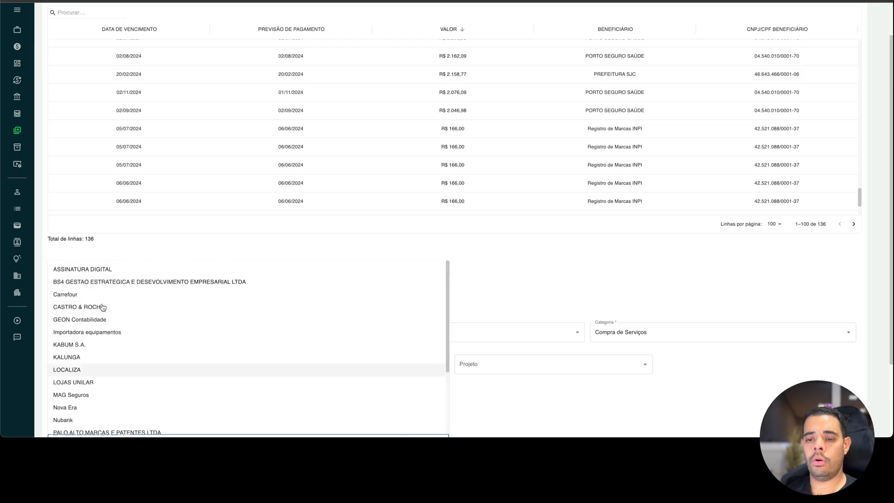
pyautogui.click(482, 407)
pyautogui.scroll(-1, 286, 379)
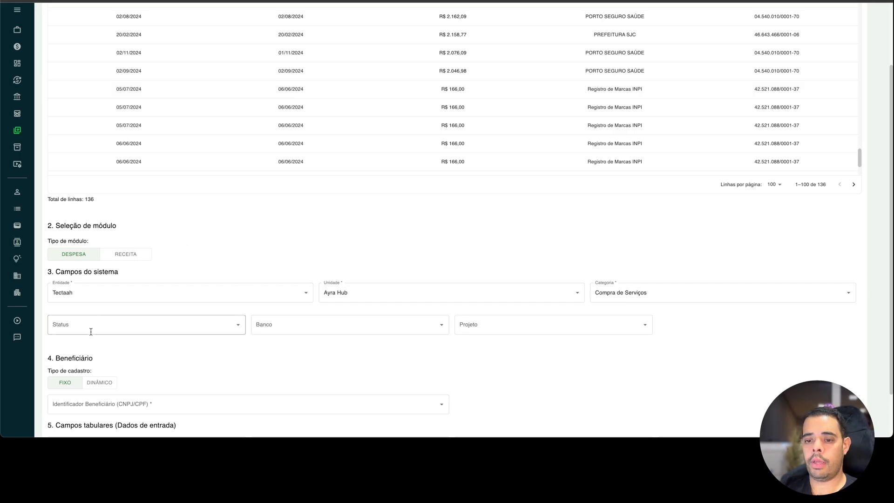
pyautogui.scroll(-2, 93, 333)
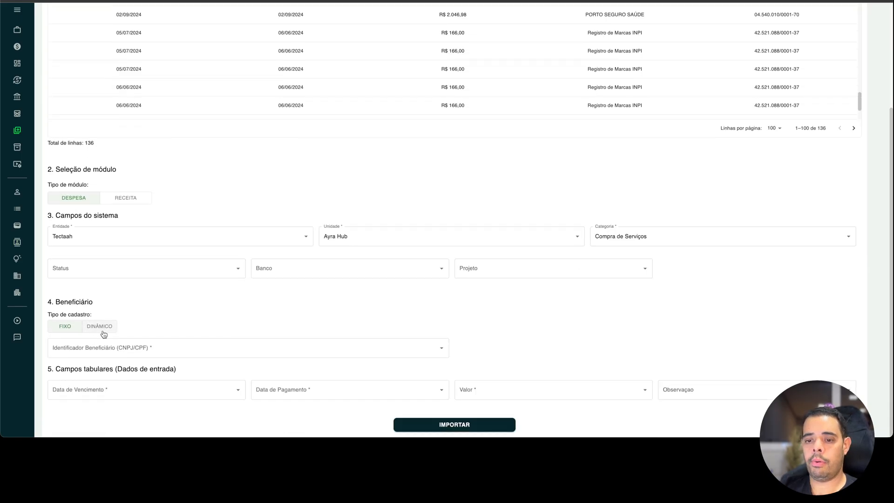
pyautogui.click(155, 349)
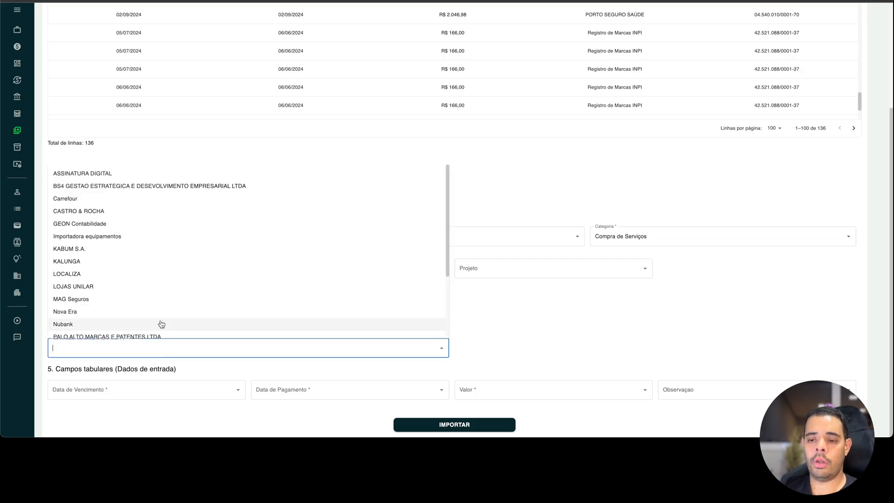
pyautogui.click(473, 315)
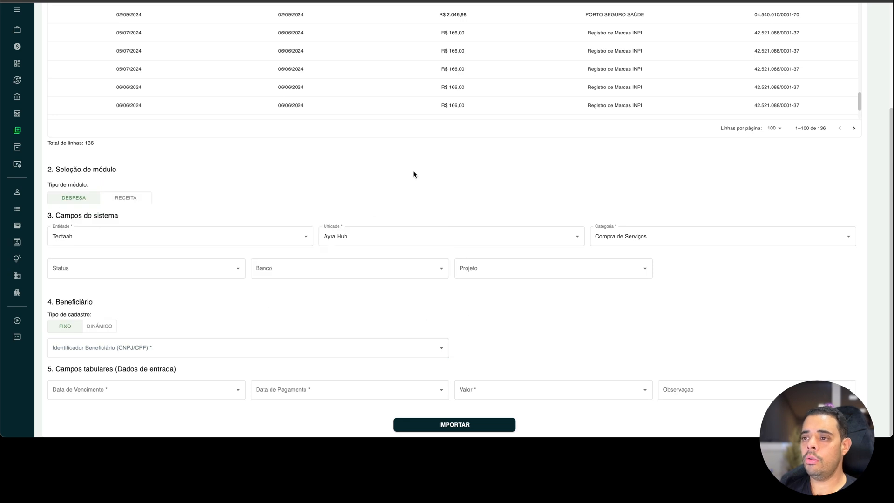
# - Set the beneficiary registration type to Dinâmico and map Identificador Beneficiário to the CNPJ/CPF Beneficiário column
pyautogui.scroll(3, 414, 175)
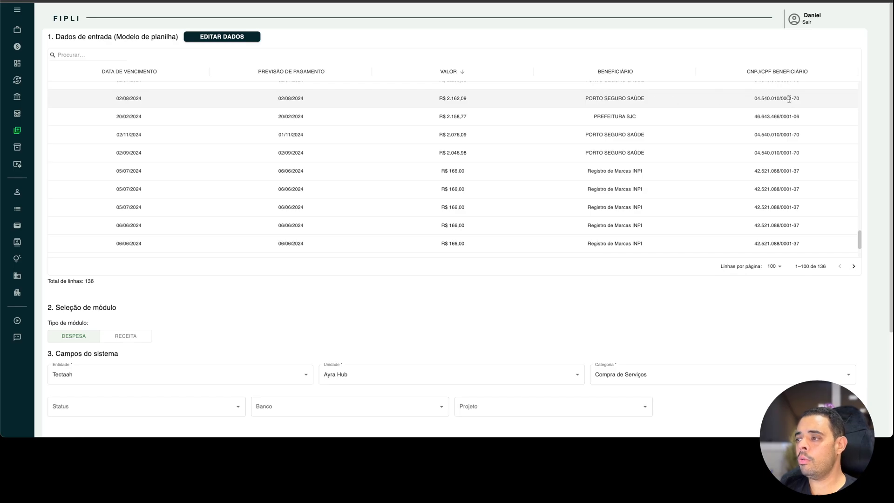
pyautogui.scroll(-3, 381, 313)
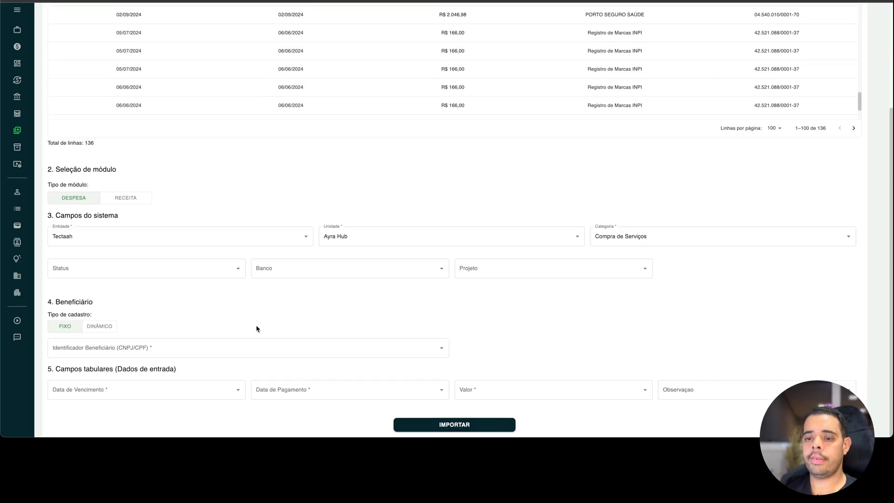
pyautogui.click(102, 328)
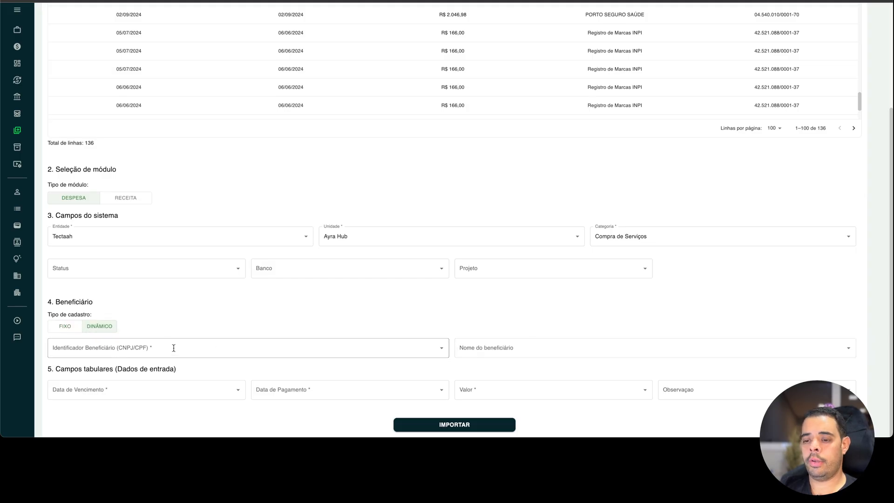
pyautogui.click(153, 347)
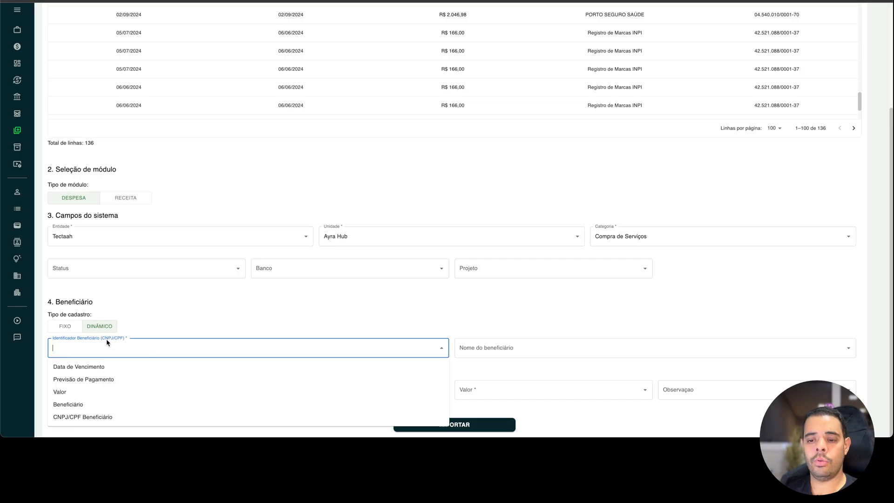
pyautogui.click(70, 417)
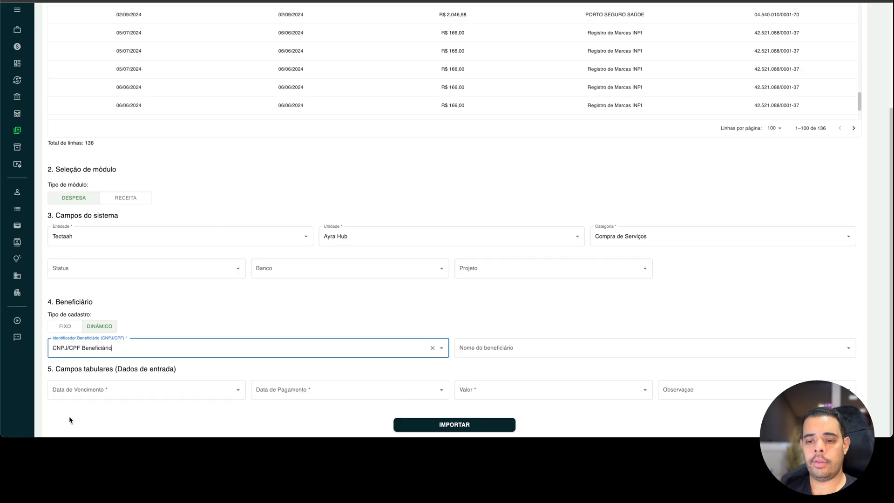
# - Try mapping Identificador Beneficiário to the Previsão de Pagamento column, and restore the CNPJ/CPF Beneficiário mapping
pyautogui.click(110, 349)
pyautogui.click(95, 379)
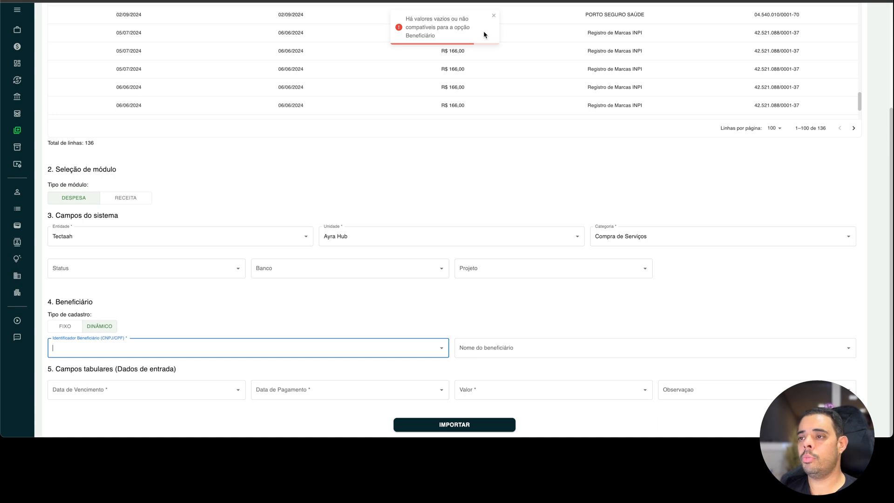
pyautogui.click(111, 345)
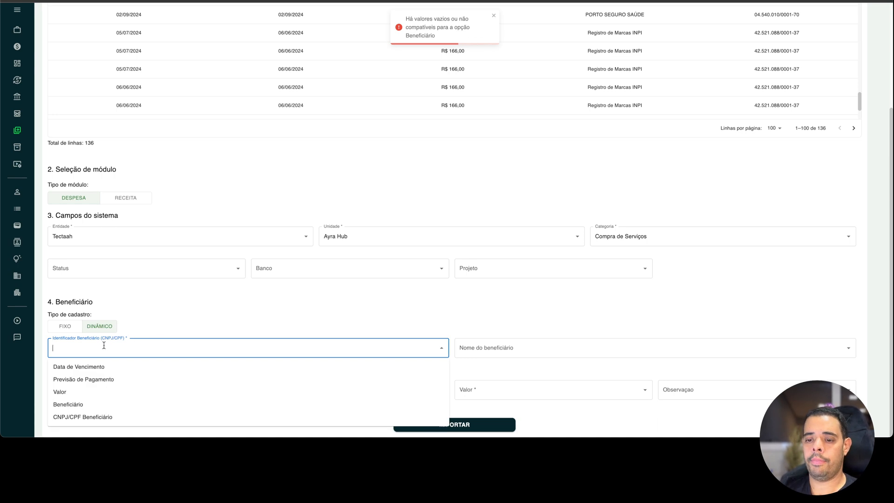
pyautogui.click(103, 417)
# - Review the Beneficiário and CNPJ/CPF Beneficiário columns of the loaded rows and recheck the column options for Identificador Beneficiário
pyautogui.scroll(1, 509, 159)
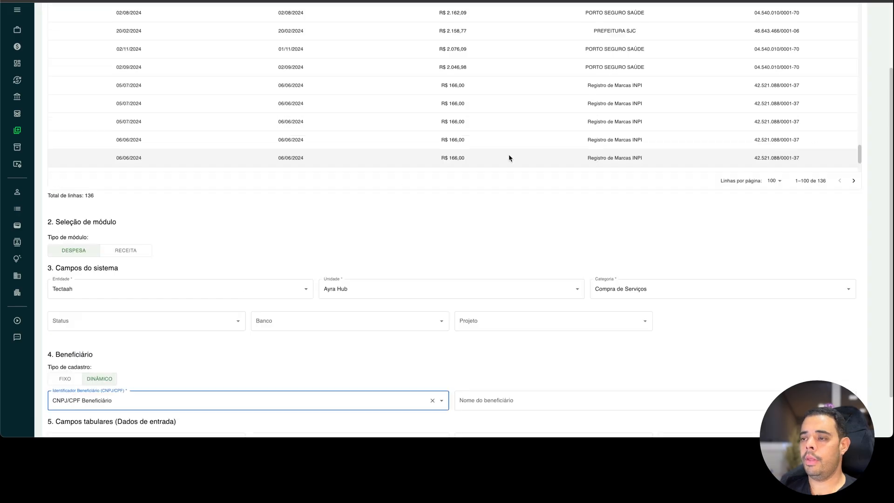
pyautogui.scroll(5, 509, 158)
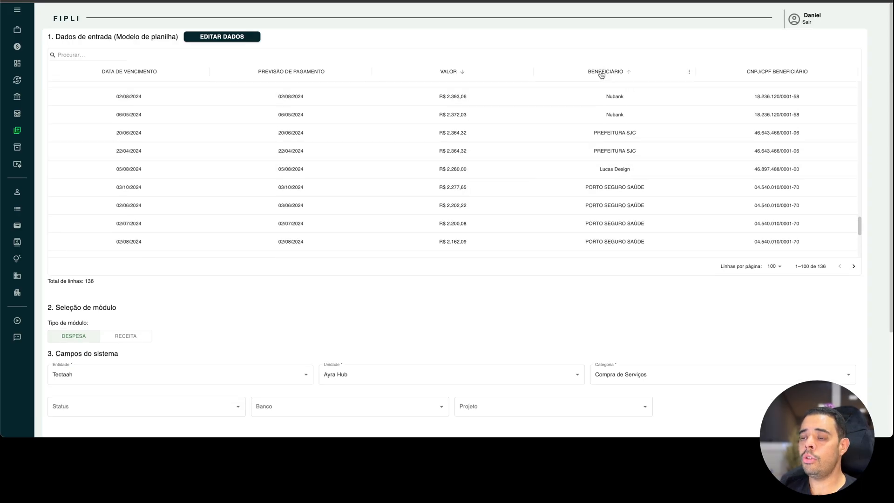
pyautogui.scroll(5, 563, 130)
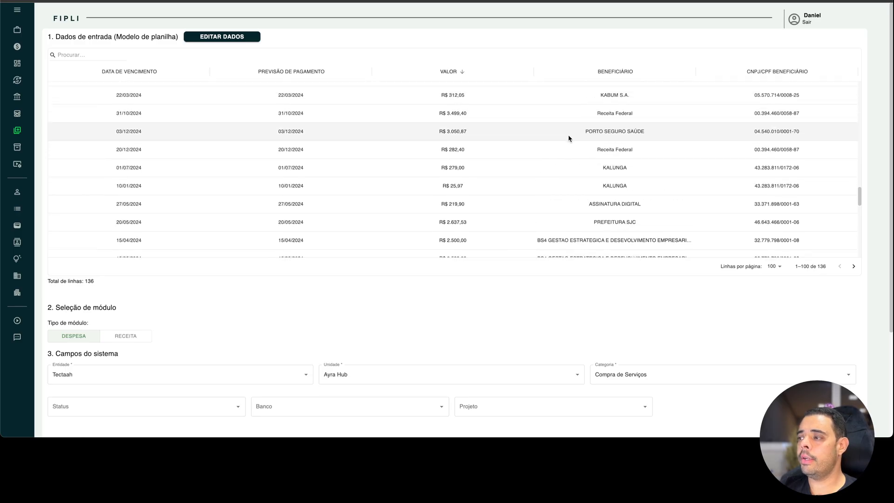
pyautogui.scroll(10, 568, 138)
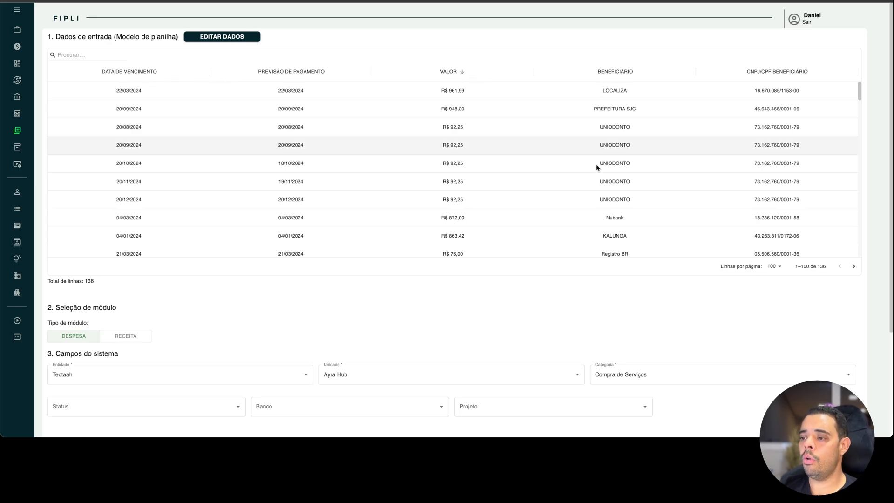
pyautogui.scroll(-3, 549, 242)
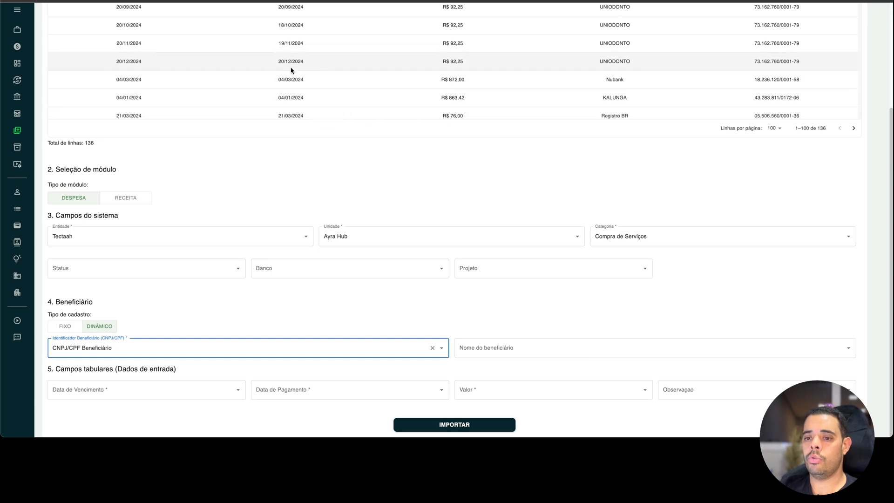
pyautogui.click(89, 348)
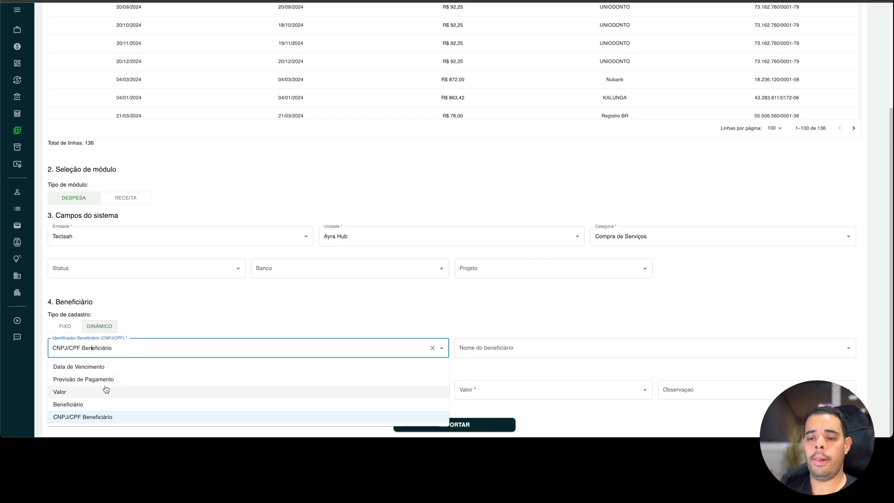
pyautogui.click(78, 421)
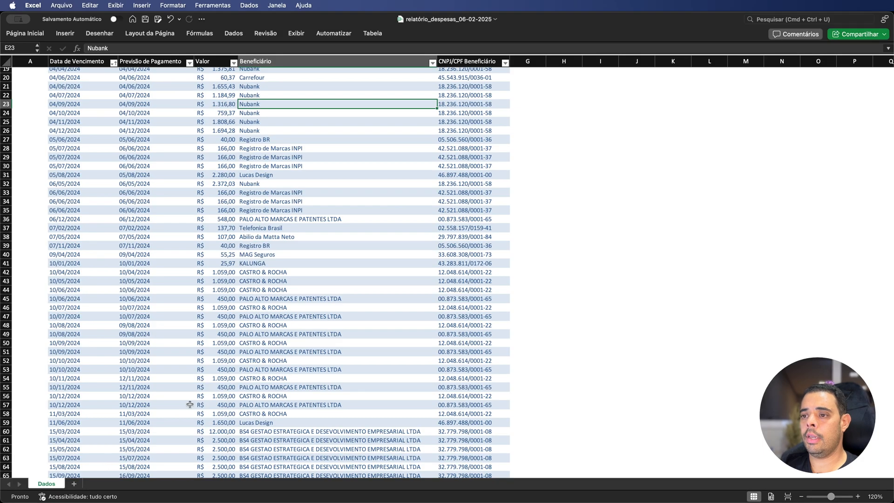
# - Switch to Excel and examine the expense report's header row from Data de Vencimento to CNPJ/CPF Beneficiário
pyautogui.scroll(6, 341, 291)
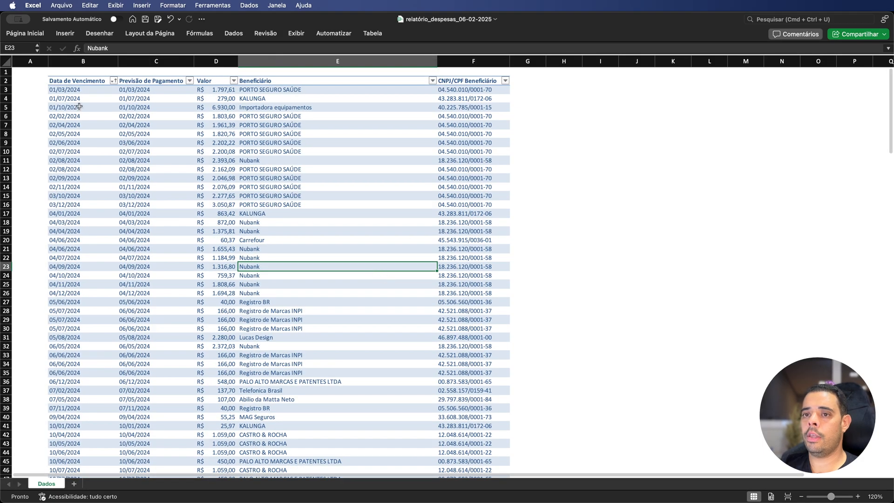
pyautogui.moveTo(65, 81); pyautogui.dragTo(472, 84)
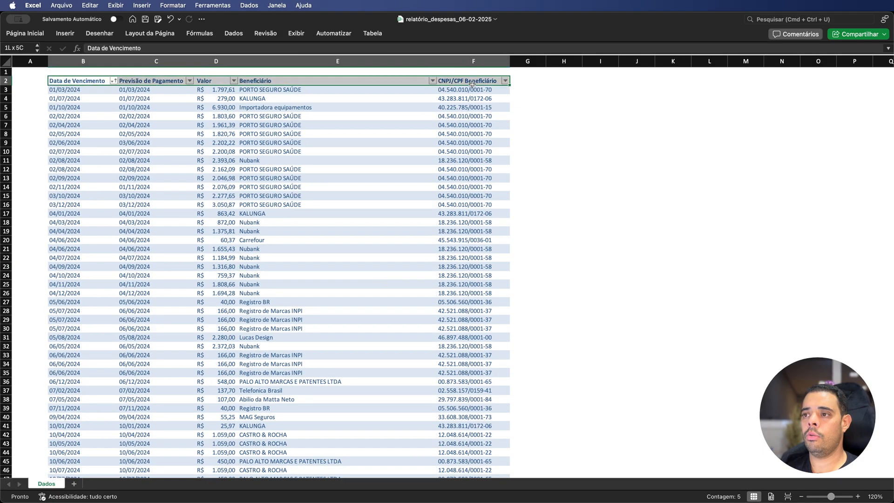
pyautogui.click(525, 109)
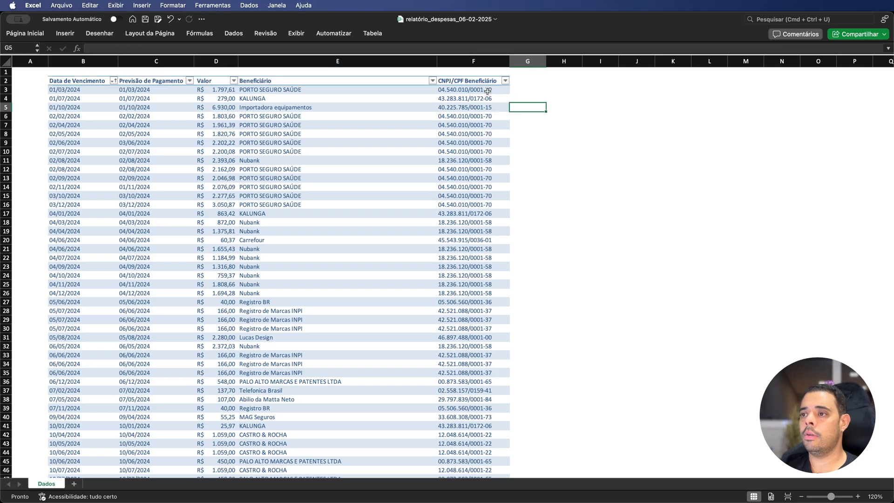
pyautogui.click(453, 81)
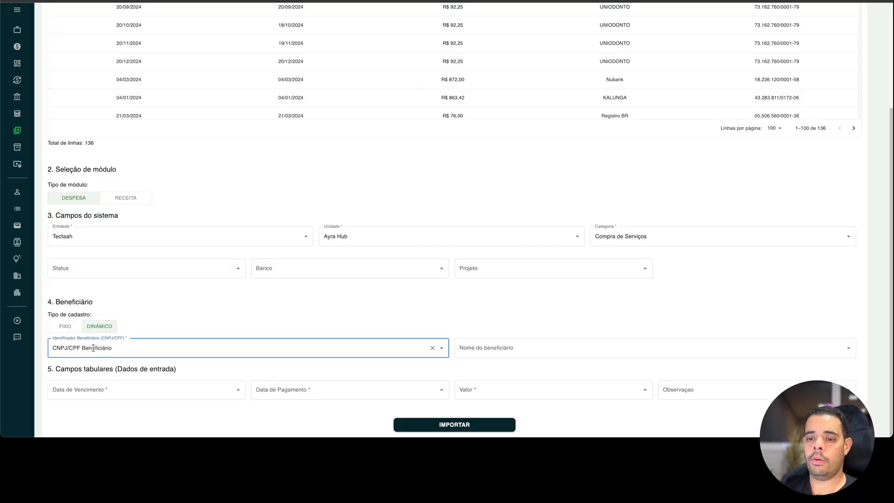
# - Back in Fipli, map Nome do beneficiário to the Beneficiário column
pyautogui.click(150, 322)
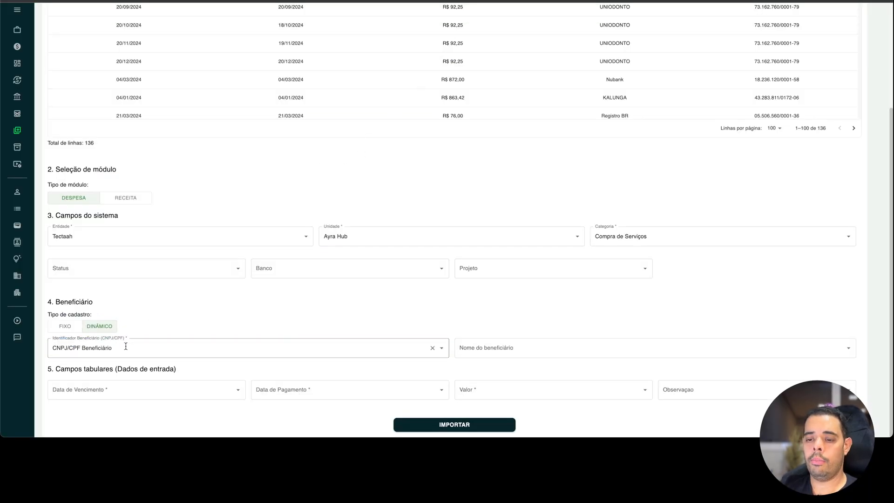
pyautogui.click(490, 349)
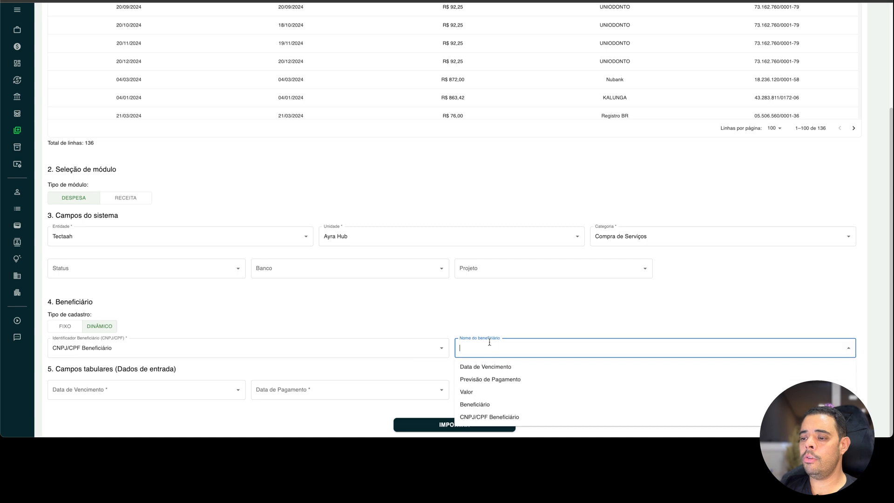
pyautogui.click(484, 405)
# - Examine the beneficiary names and their CNPJ/CPF values in the loaded input data rows
pyautogui.scroll(3, 655, 152)
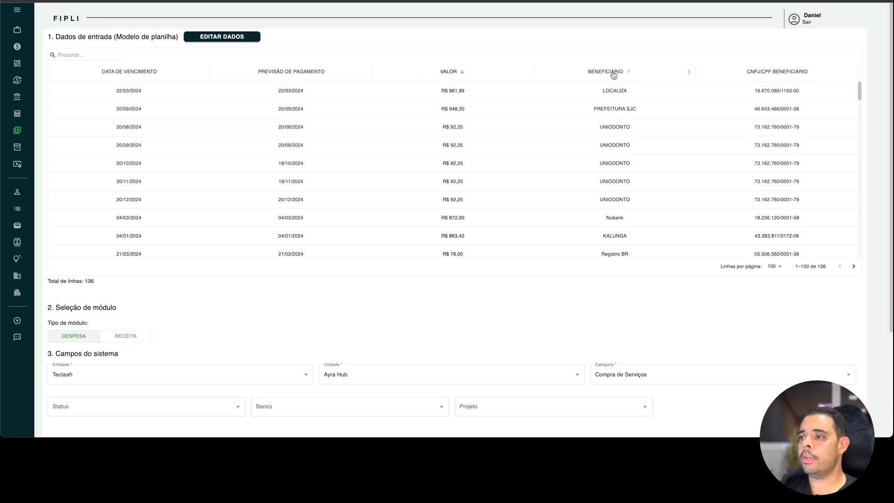
pyautogui.scroll(-10, 614, 195)
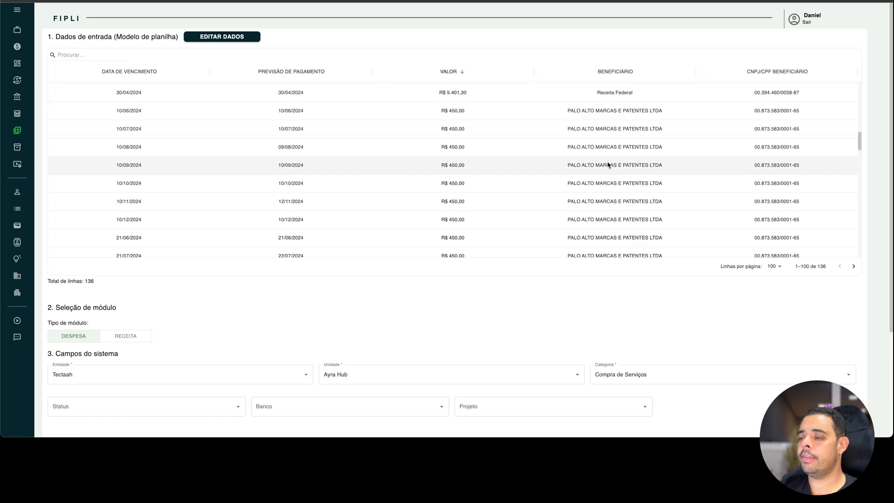
pyautogui.scroll(-1, 559, 307)
pyautogui.scroll(-3, 559, 310)
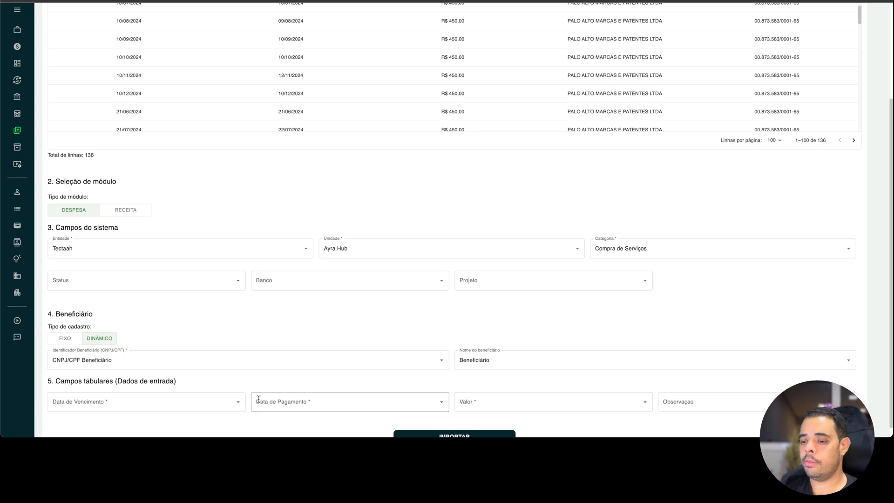
pyautogui.scroll(3, 379, 168)
pyautogui.scroll(-3, 261, 208)
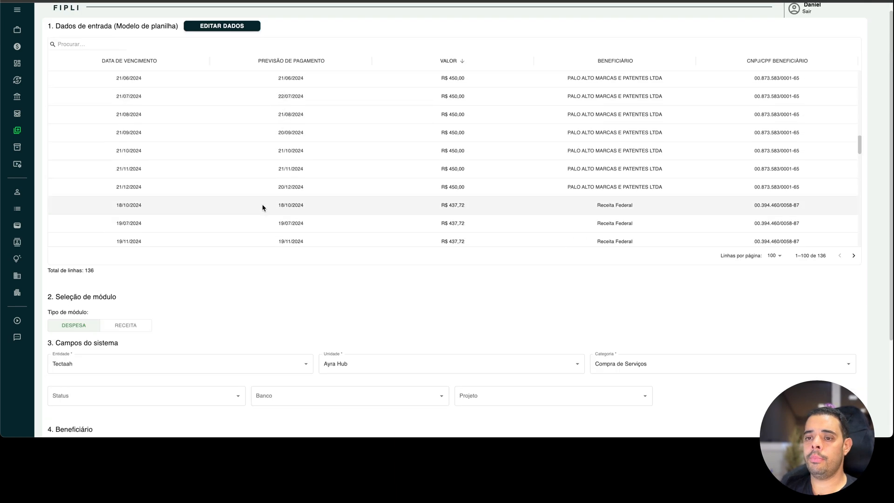
pyautogui.scroll(-3, 278, 349)
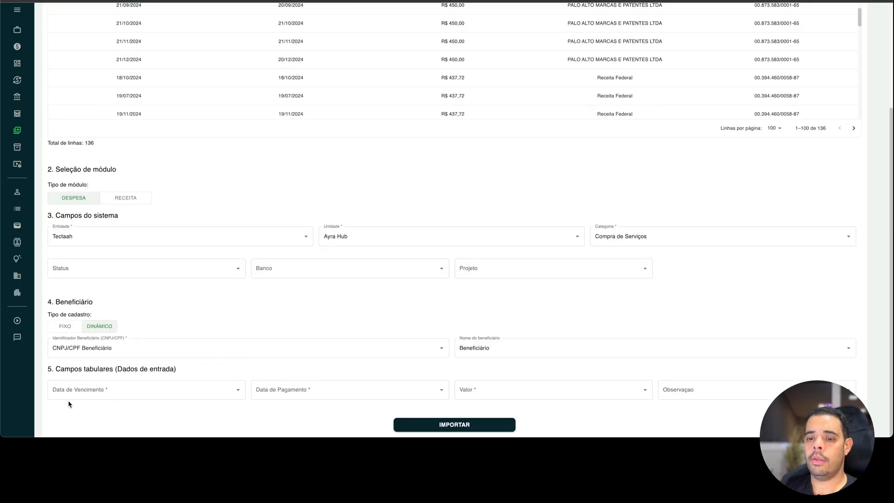
# - Map the tabular fields Data de Vencimento, Data de Pagamento and Valor to the Data de Vencimento, Previsão de Pagamento and Valor columns
pyautogui.click(80, 389)
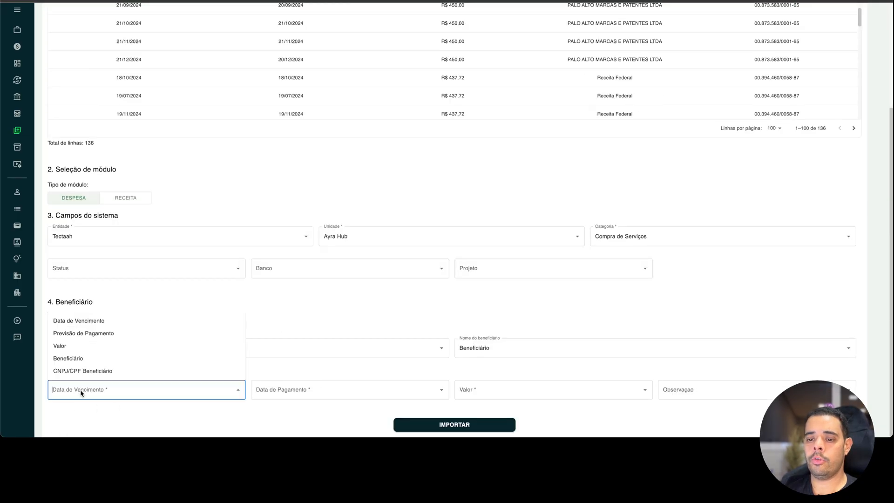
pyautogui.click(114, 323)
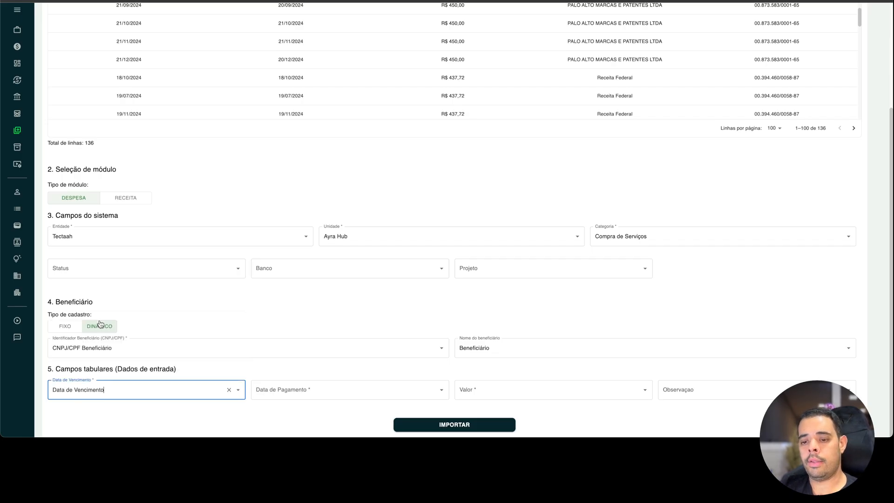
pyautogui.click(298, 390)
pyautogui.click(309, 335)
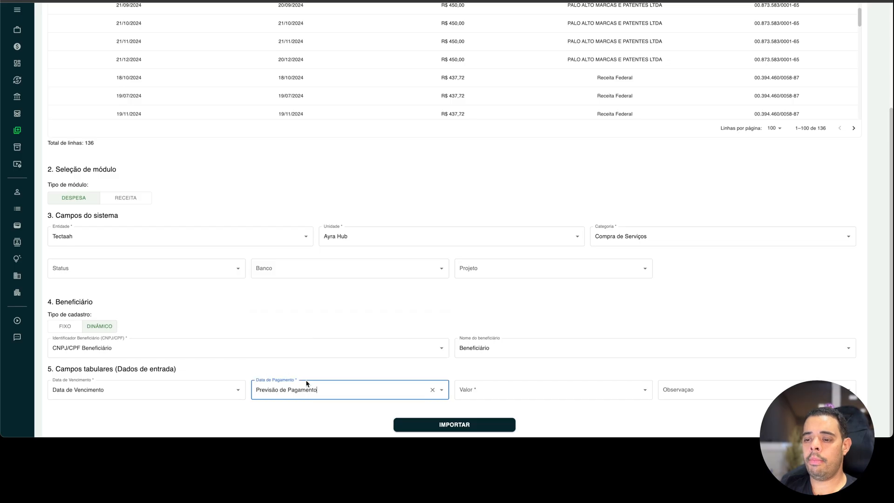
pyautogui.click(478, 393)
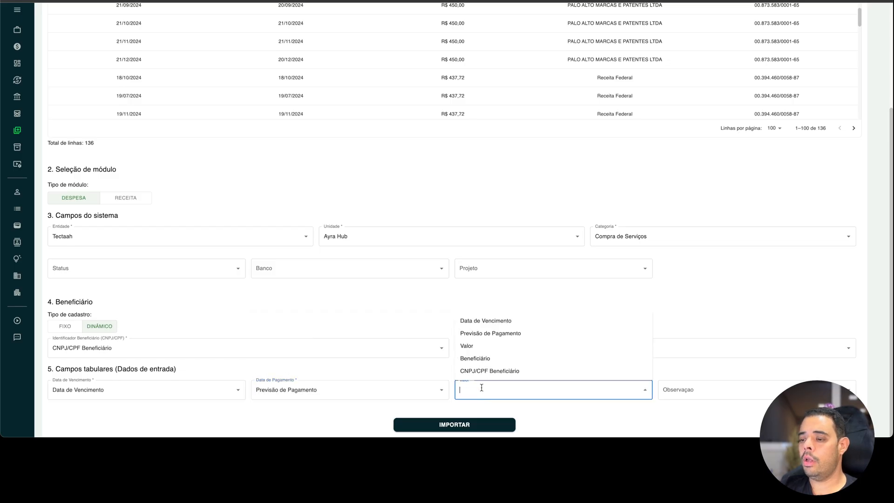
pyautogui.click(473, 347)
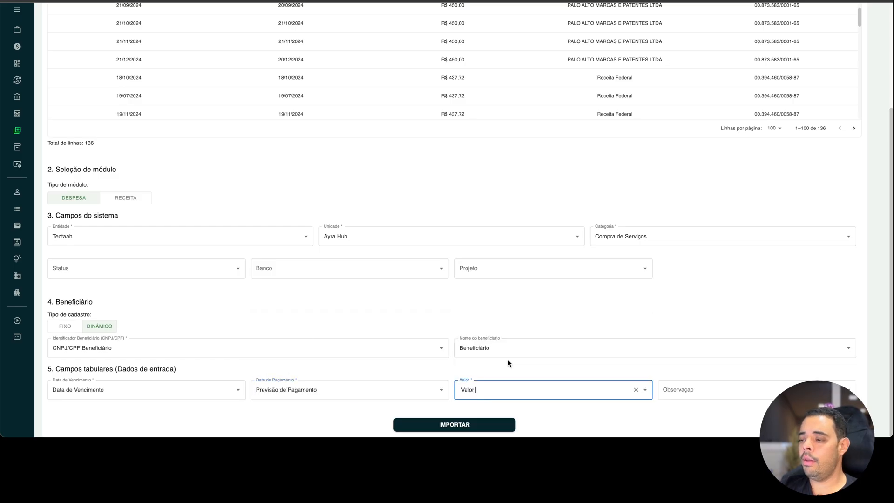
pyautogui.click(684, 408)
# - Switch to Excel to check the empty header cell beside CNPJ/CPF Beneficiário, and return to Fipli
pyautogui.press('super+Tab')
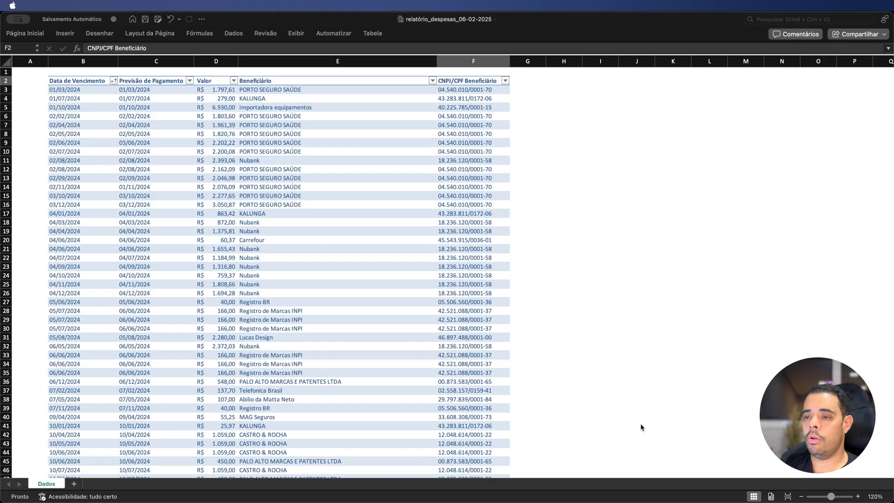
pyautogui.click(520, 81)
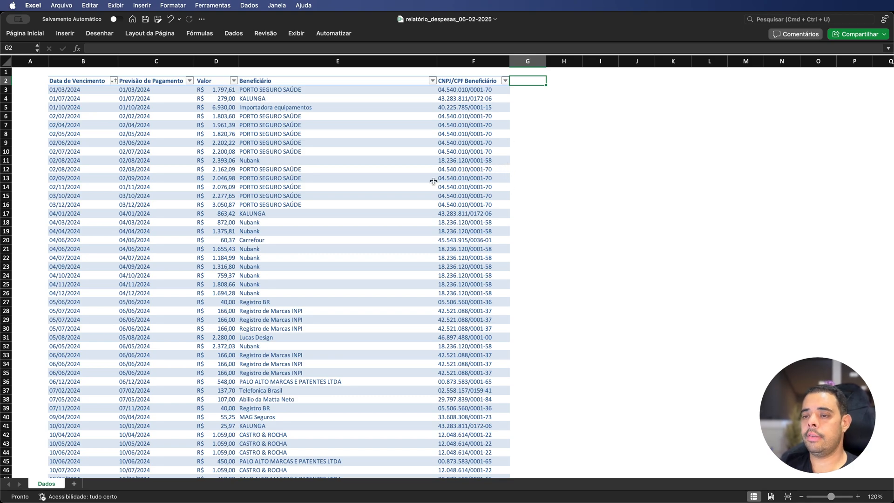
pyautogui.press('super+Tab')
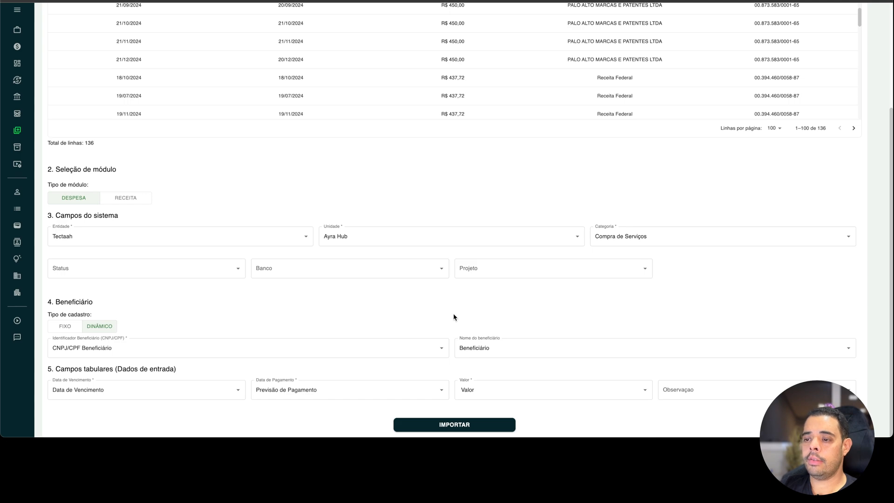
# - Start the import and review the colour-coded beneficiaries on both pages of the data insertion confirmation
pyautogui.click(459, 426)
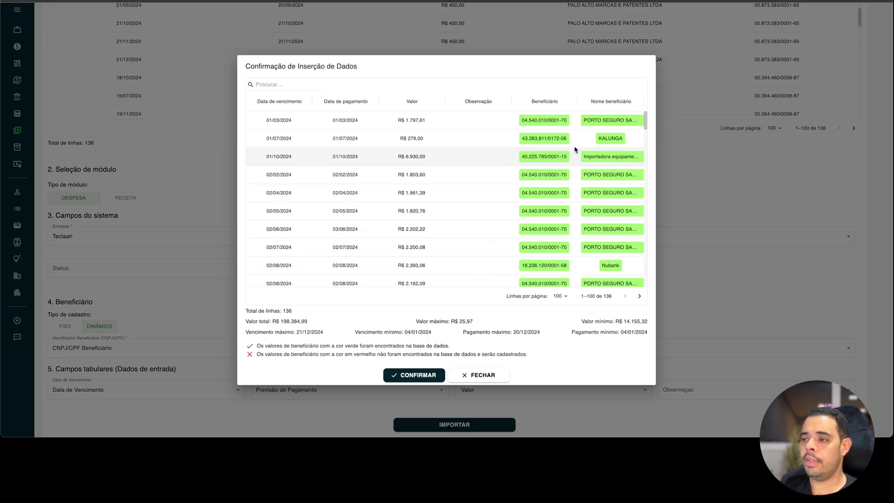
pyautogui.moveTo(644, 119); pyautogui.dragTo(646, 169)
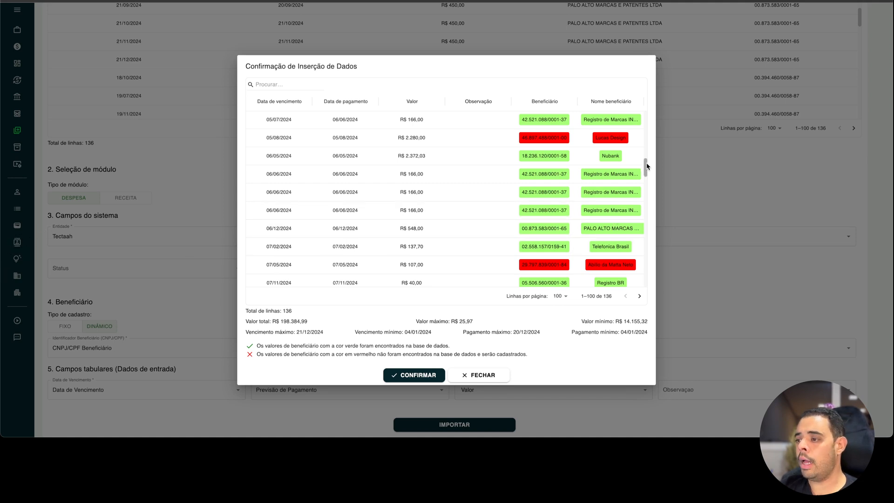
pyautogui.moveTo(645, 166); pyautogui.dragTo(642, 118)
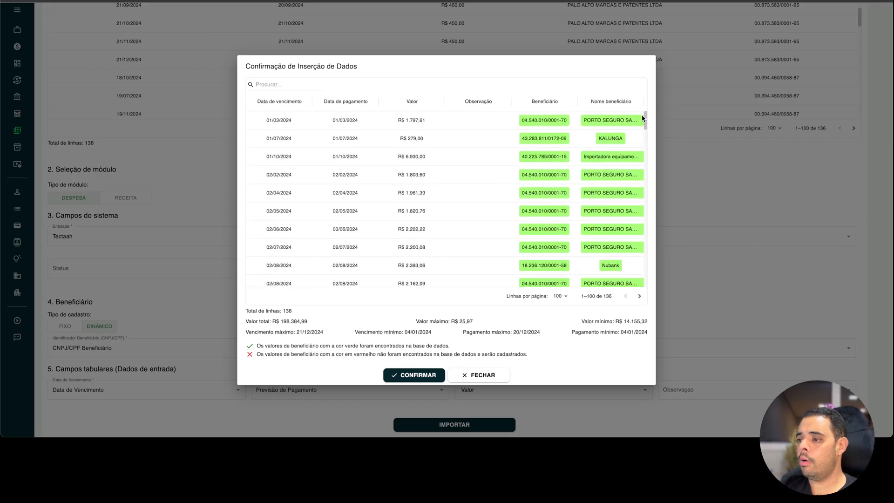
pyautogui.click(639, 296)
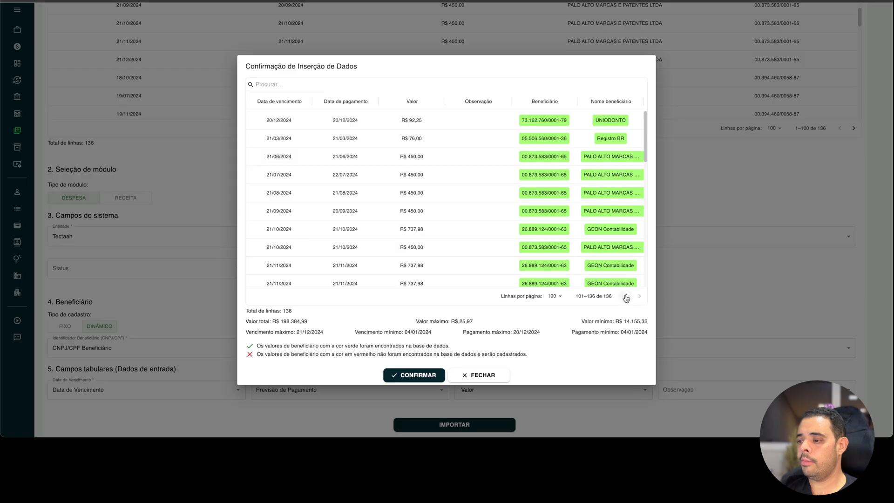
pyautogui.click(626, 296)
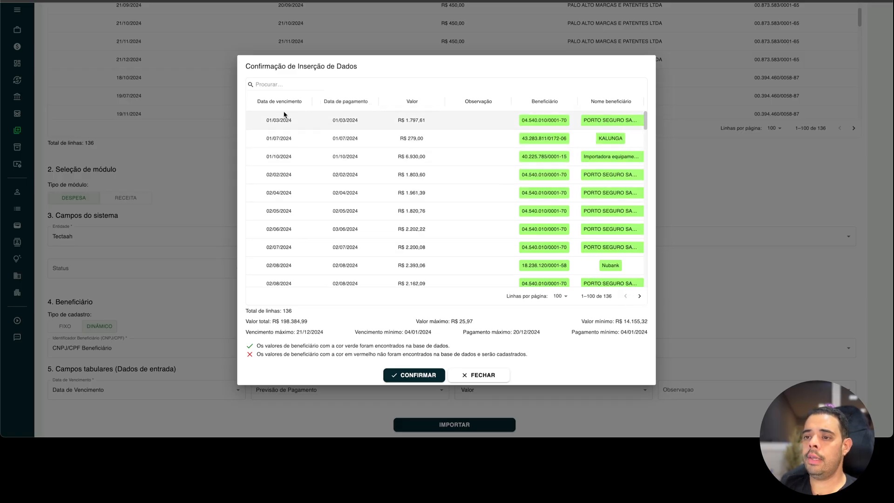
pyautogui.scroll(-6, 381, 201)
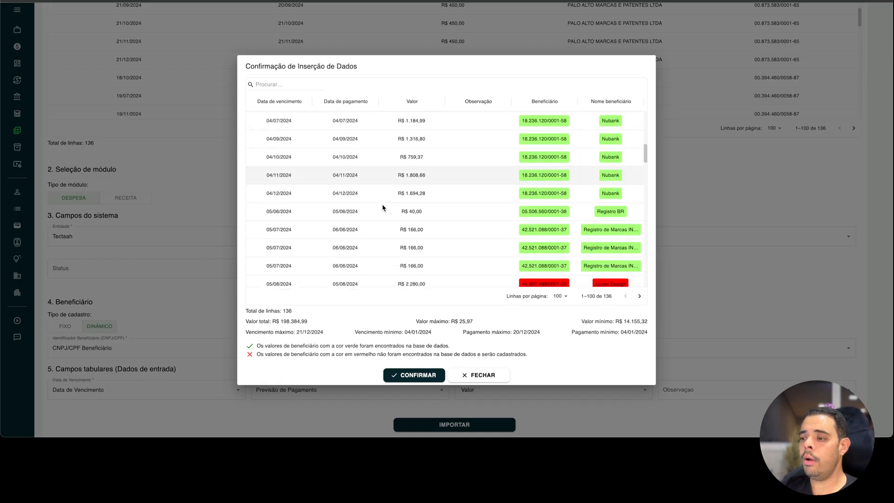
pyautogui.scroll(-3, 382, 208)
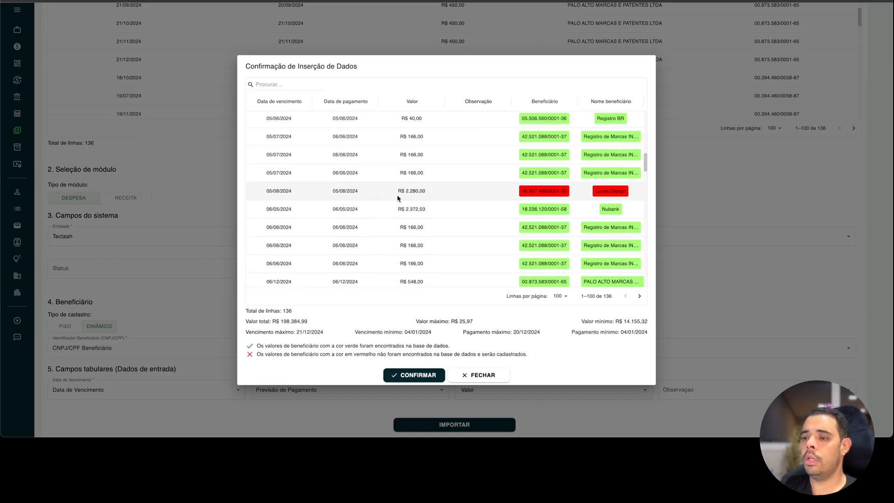
# - Examine the remaining rows and the summary's maximum and minimum values and due dates in the data insertion confirmation
pyautogui.scroll(-4, 398, 198)
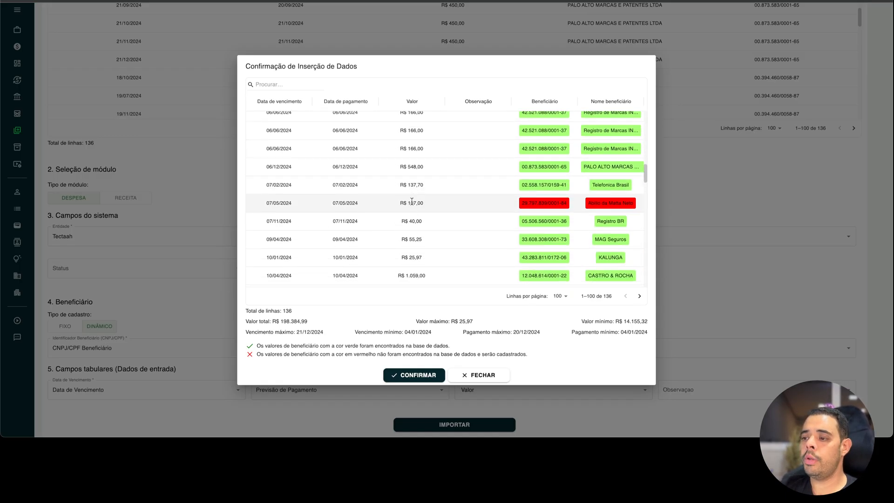
pyautogui.scroll(-2, 412, 203)
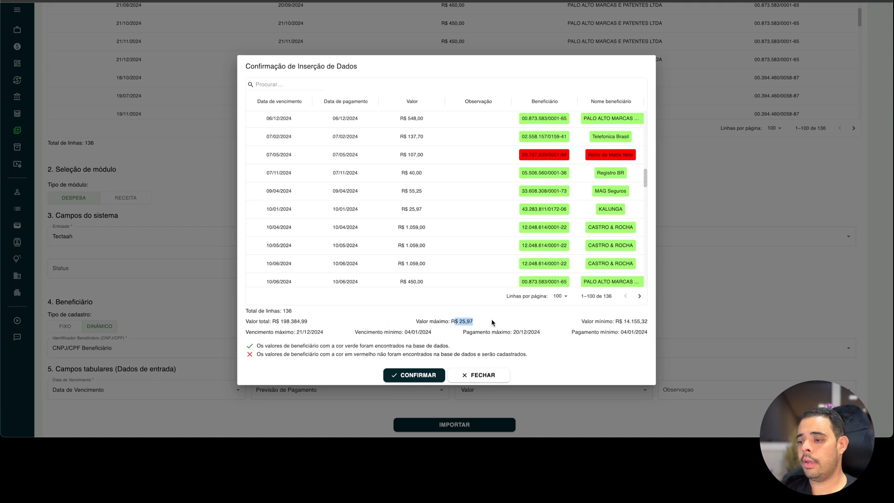
pyautogui.click(472, 320)
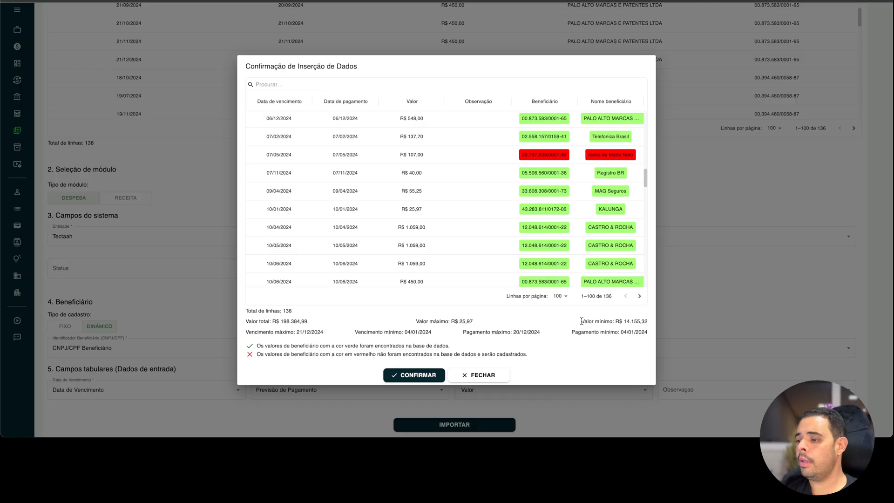
pyautogui.moveTo(581, 321); pyautogui.dragTo(650, 324)
pyautogui.click(638, 321)
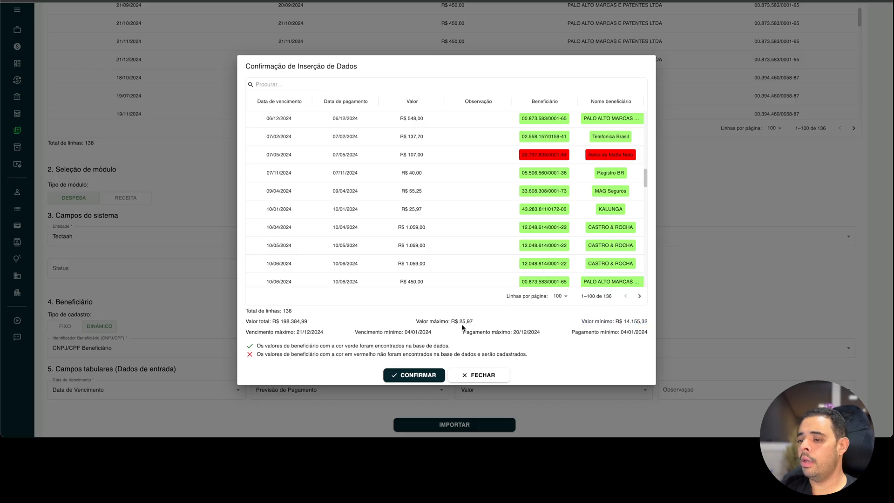
pyautogui.click(481, 321)
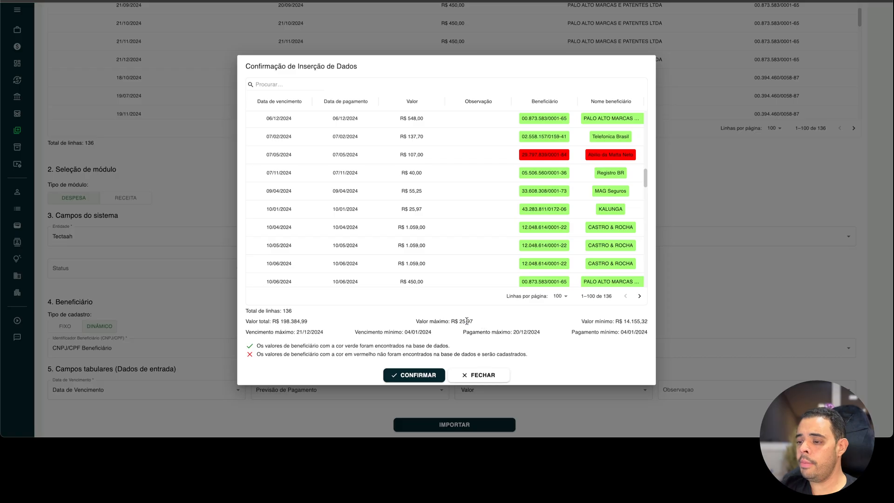
pyautogui.moveTo(622, 320); pyautogui.dragTo(650, 324)
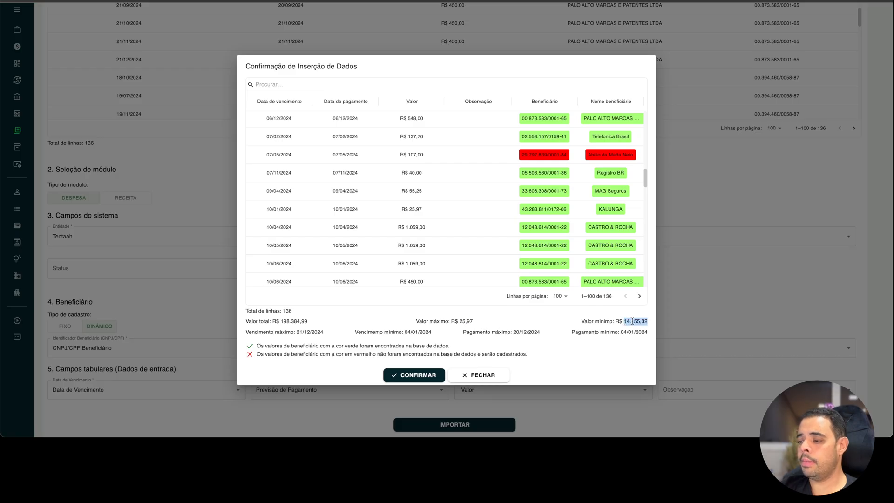
pyautogui.click(632, 321)
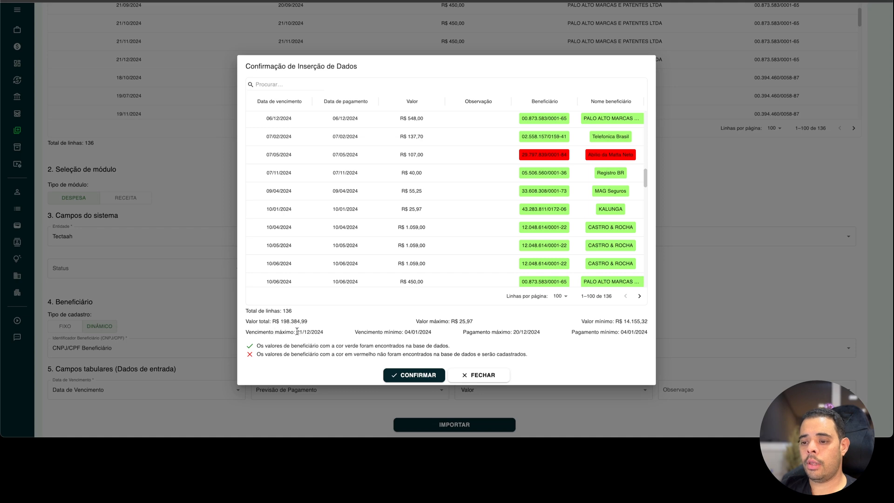
pyautogui.moveTo(296, 331); pyautogui.dragTo(432, 333)
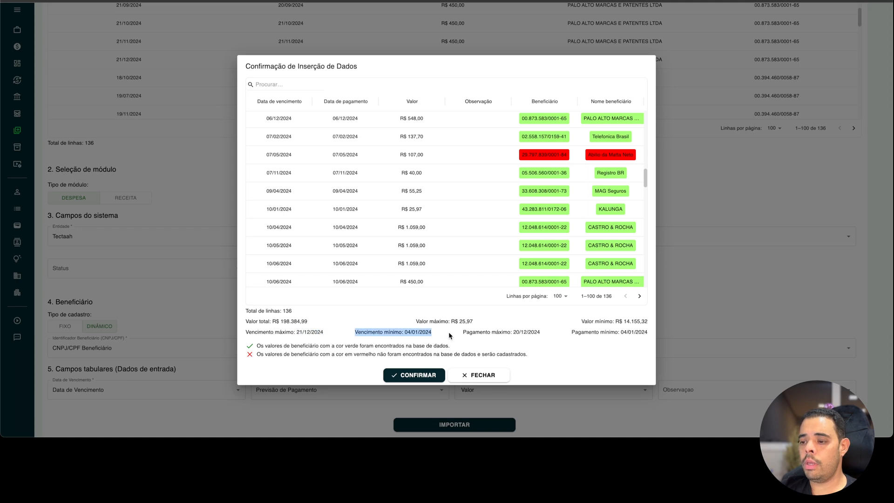
pyautogui.click(449, 331)
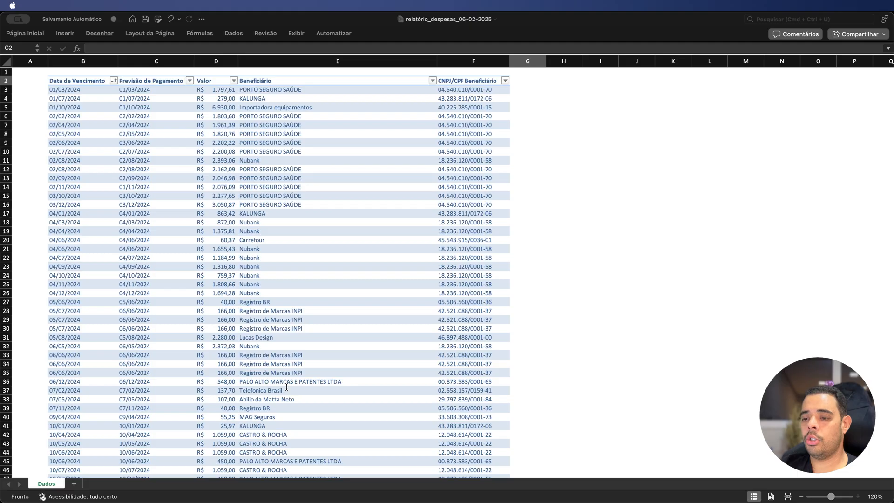
# - Switch to Excel and total the table's Valor column in cell D1 with the SOMA function
pyautogui.click(279, 387)
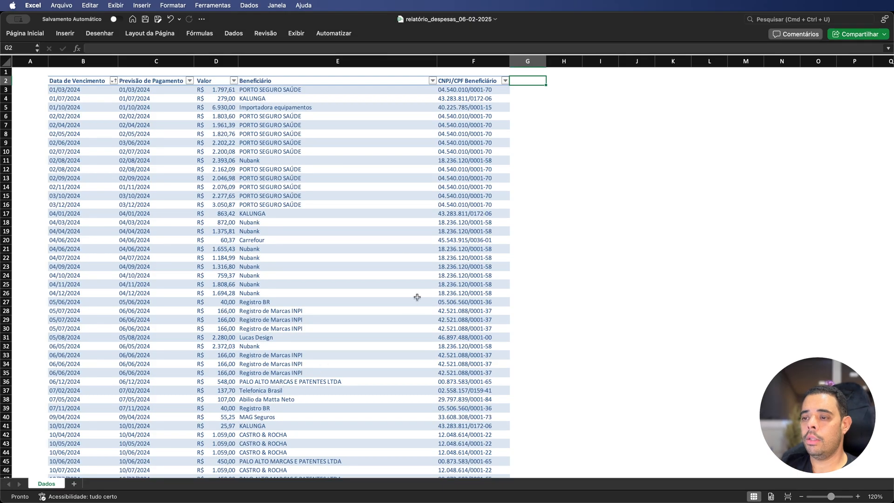
pyautogui.click(221, 73)
pyautogui.write('=som')
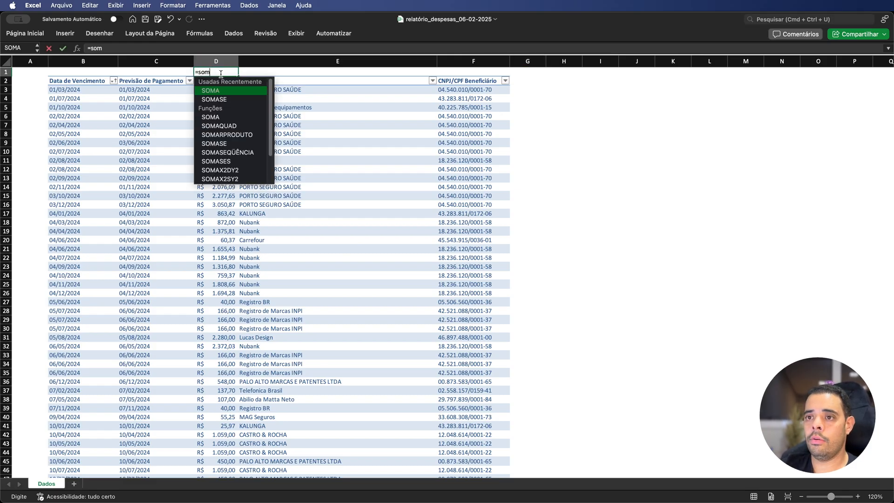
pyautogui.write('a(')
pyautogui.press('Down')
pyautogui.press('Down')
pyautogui.press('shift+super+Down')
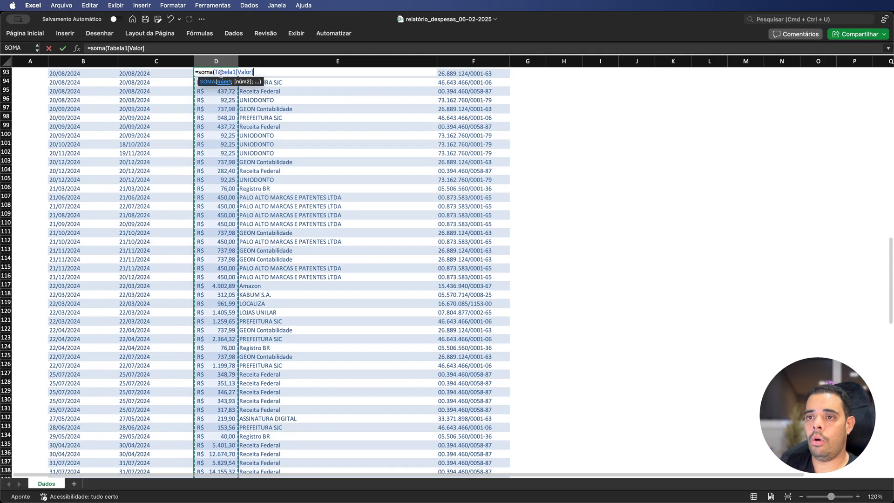
pyautogui.press('Return')
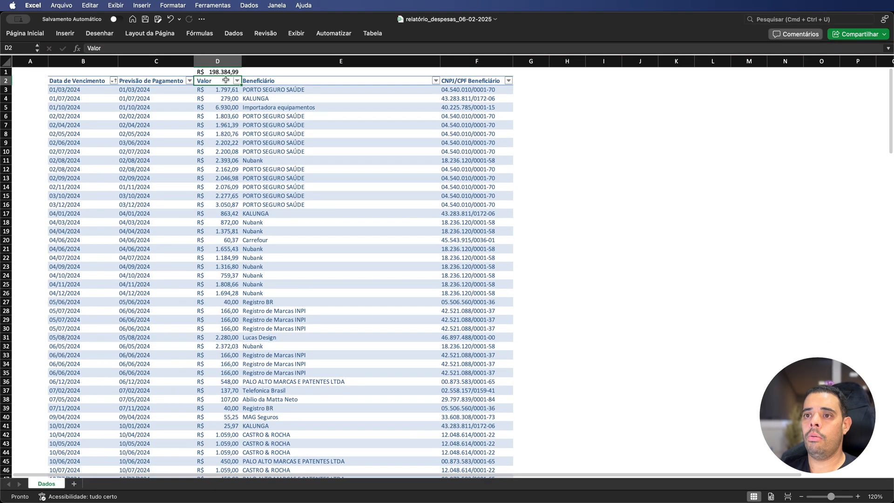
pyautogui.click(227, 69)
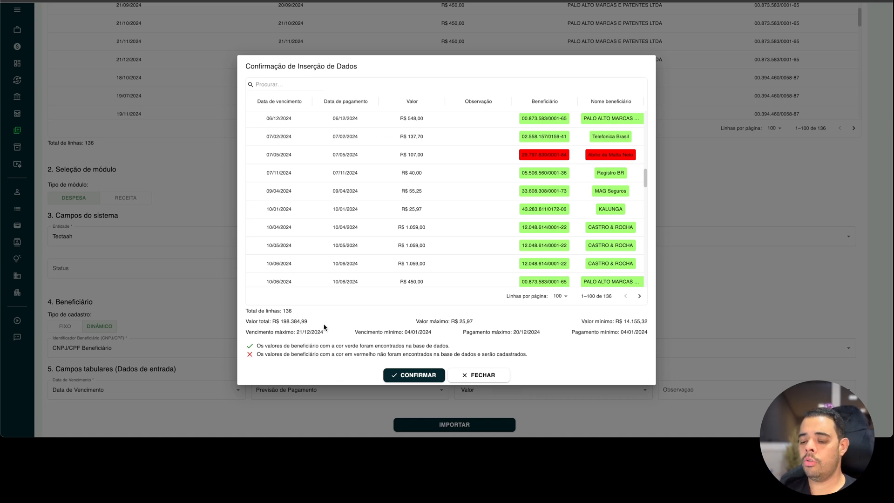
# - Return to Fipli, review the rows on both pages of the data insertion confirmation, and confirm the import
pyautogui.scroll(-4, 461, 216)
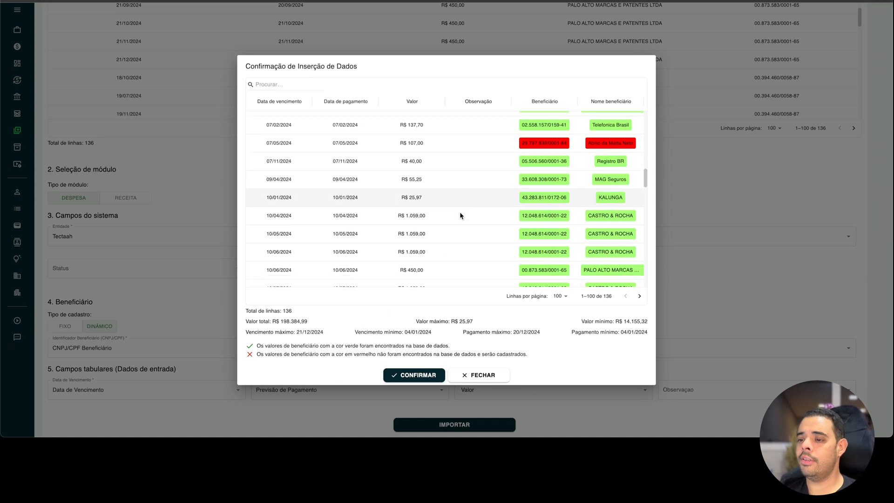
pyautogui.scroll(7, 379, 233)
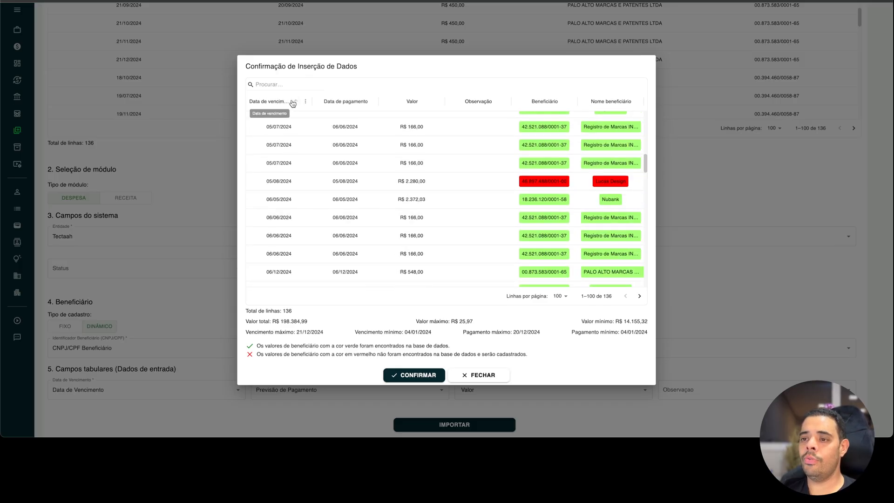
pyautogui.scroll(8, 329, 172)
pyautogui.scroll(-10, 363, 200)
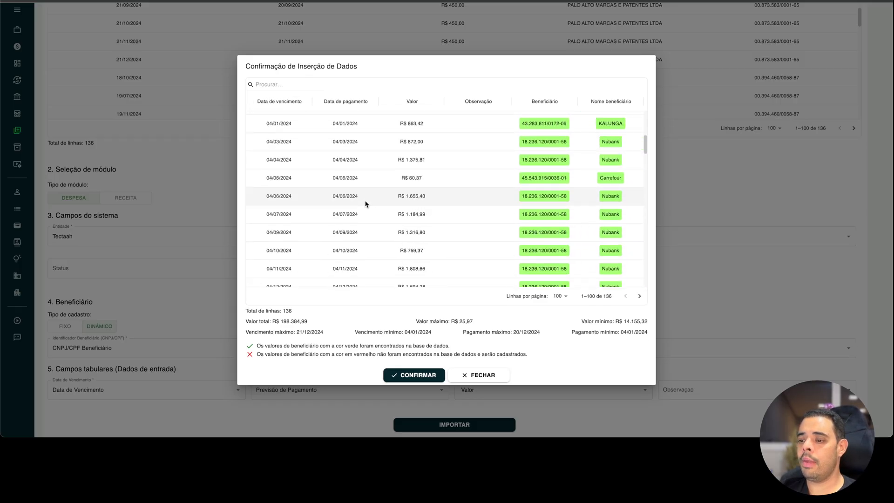
pyautogui.scroll(-10, 437, 228)
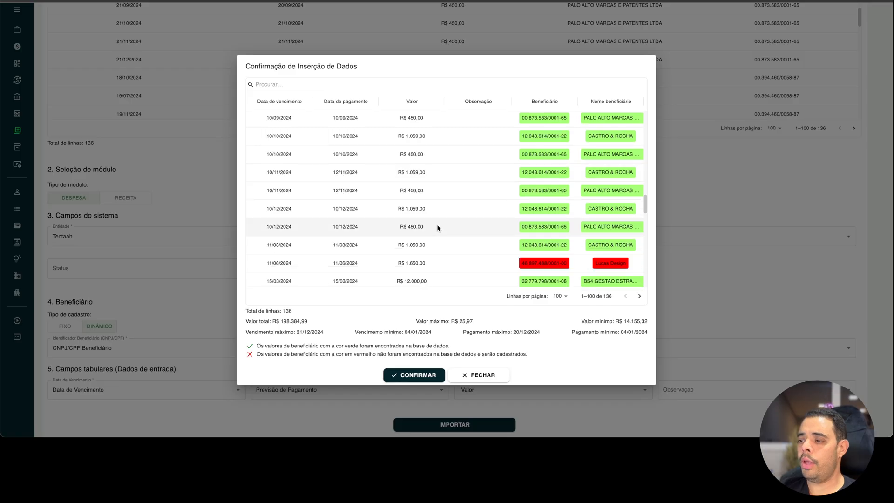
pyautogui.click(639, 296)
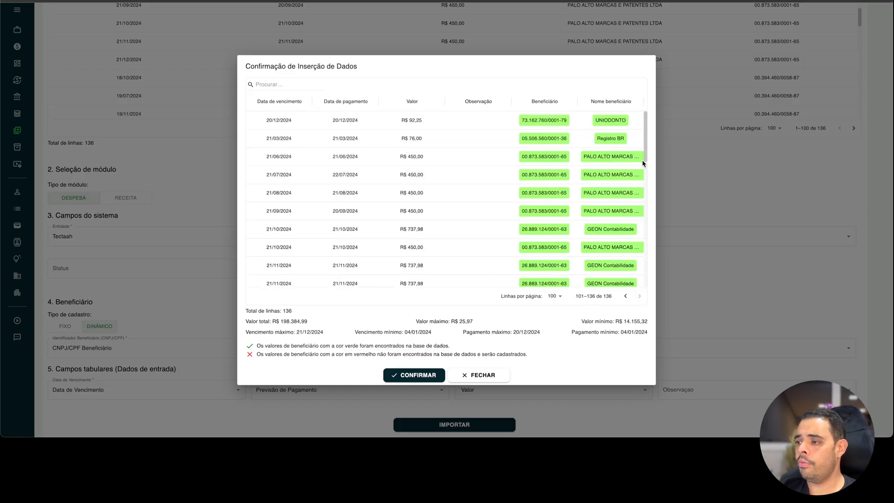
pyautogui.moveTo(643, 161); pyautogui.dragTo(645, 286)
pyautogui.click(625, 297)
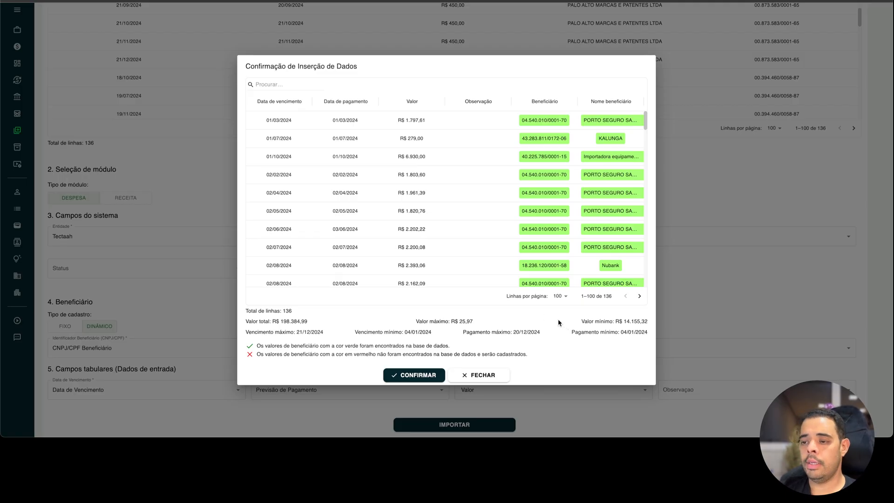
pyautogui.click(414, 376)
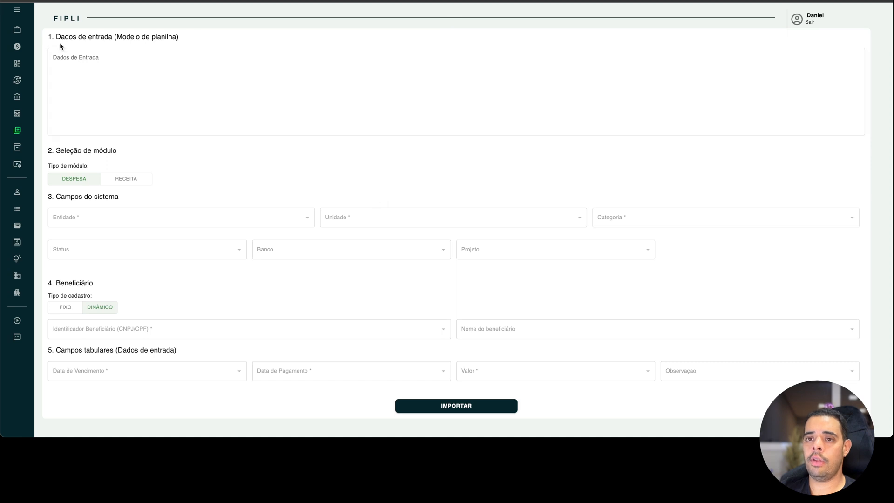
# - Open the expenses list and filter it by the entity Tectaah and the unit Ayra Hub
pyautogui.click(21, 30)
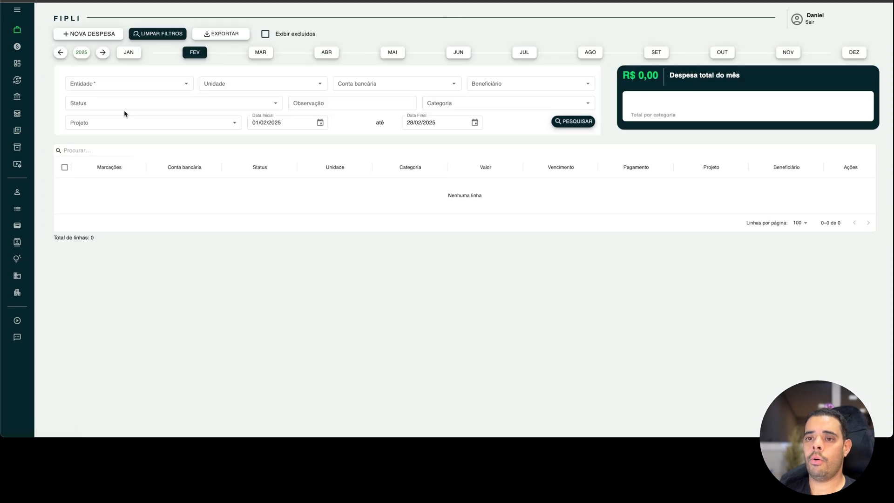
pyautogui.click(119, 85)
pyautogui.click(114, 99)
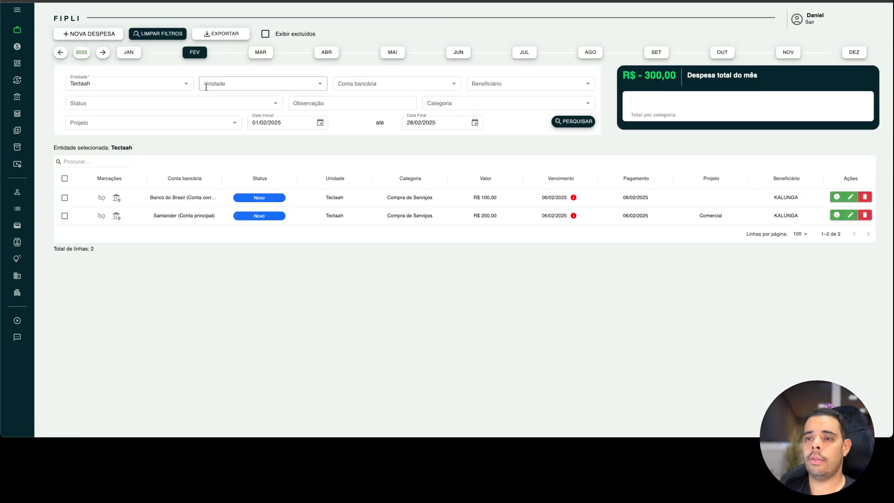
pyautogui.click(214, 86)
pyautogui.click(224, 112)
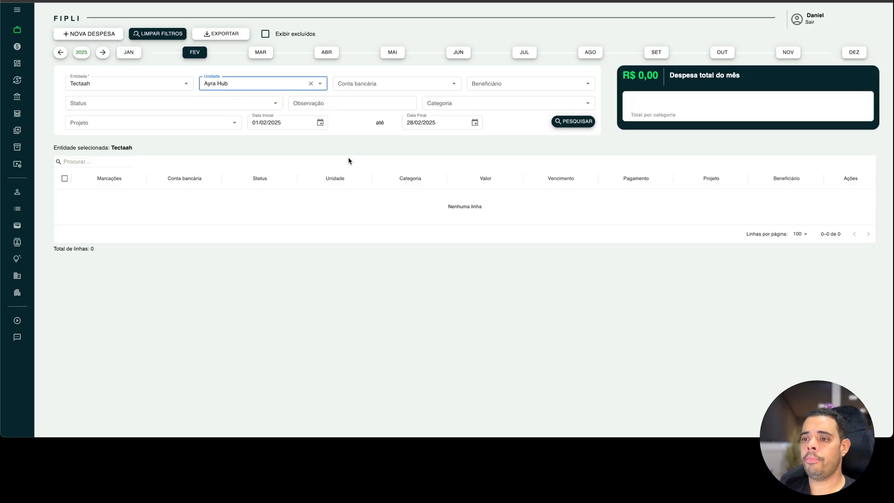
# - Switch the expenses list to 2024 and view the February, March and April entries
pyautogui.click(61, 53)
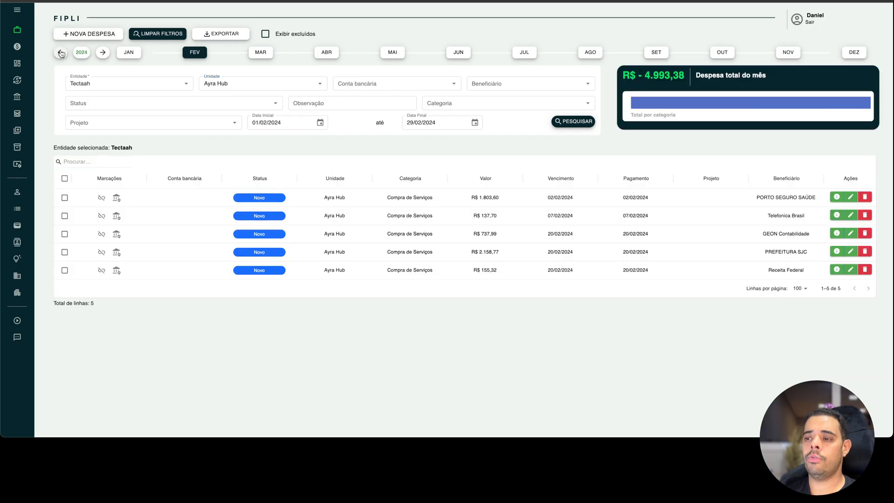
pyautogui.click(60, 52)
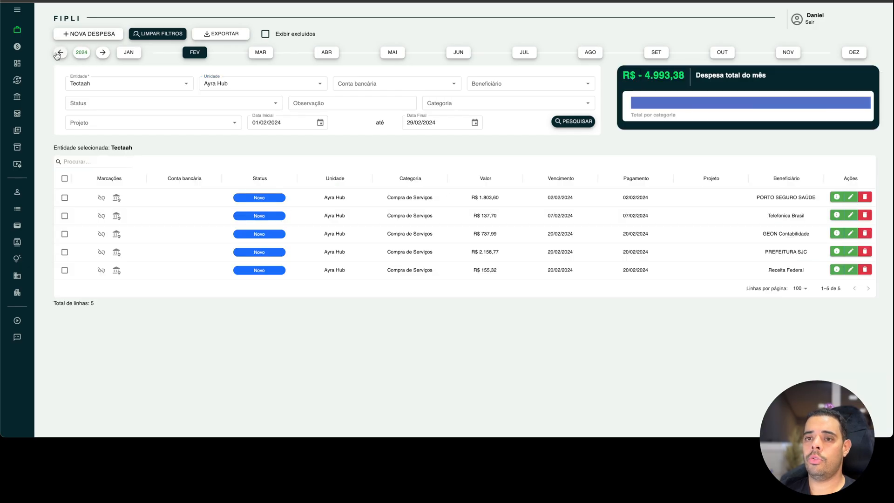
pyautogui.click(102, 52)
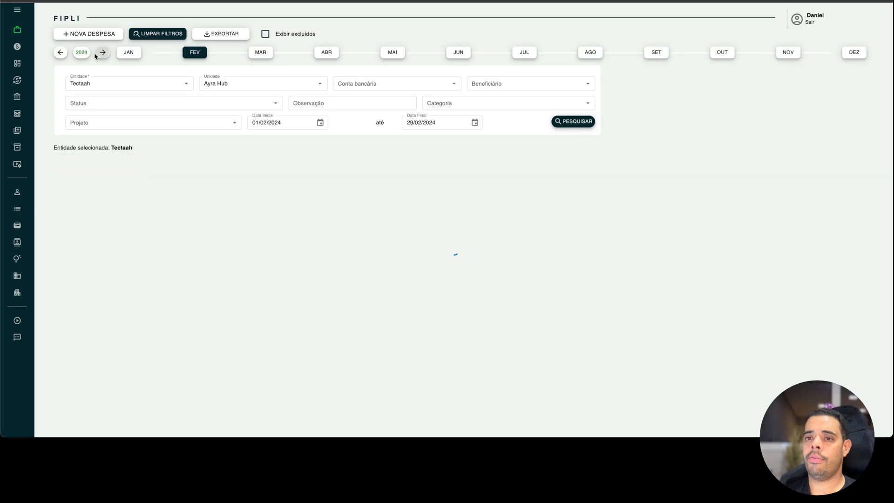
pyautogui.click(260, 52)
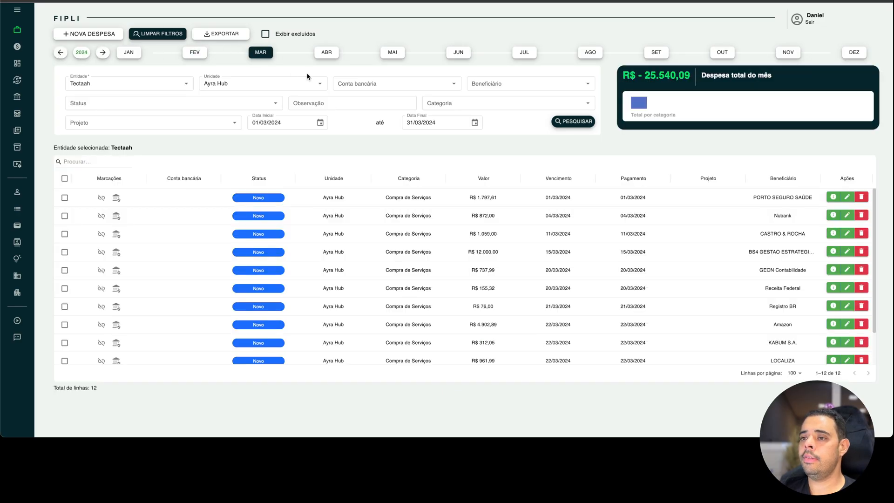
pyautogui.click(327, 53)
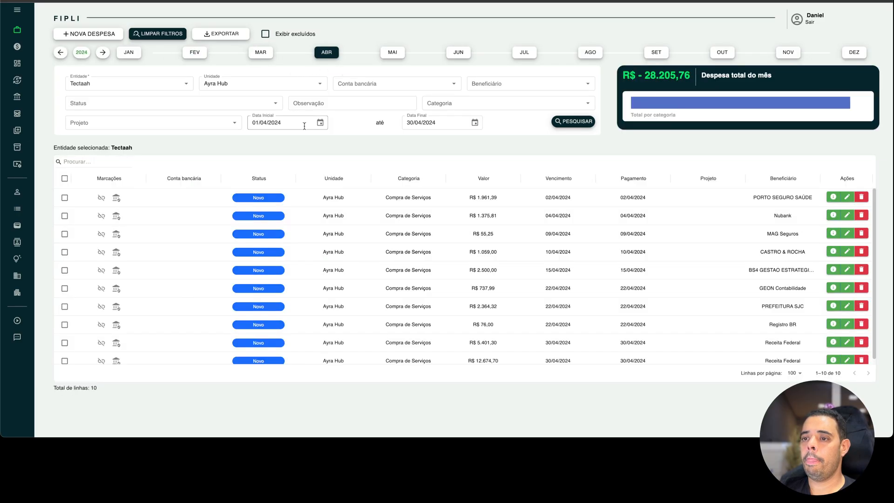
# - Set the expense filter's Data Inicial to 01/01/2024
pyautogui.click(320, 123)
pyautogui.click(333, 141)
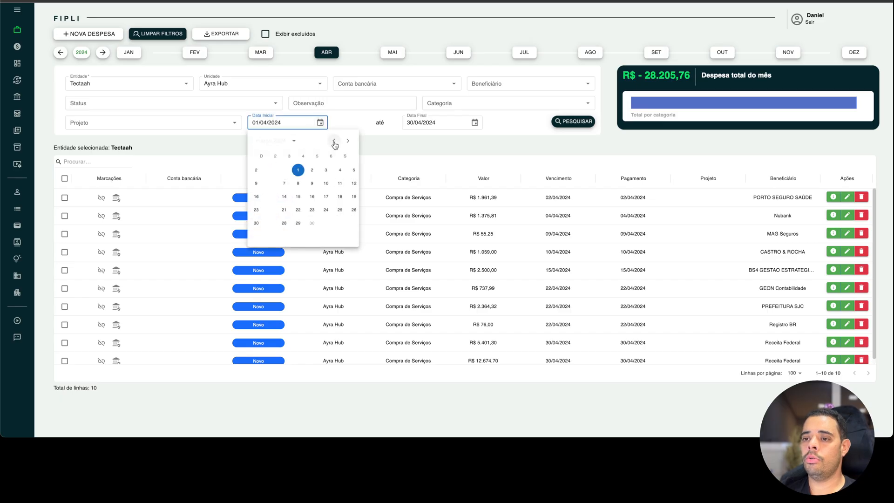
pyautogui.click(333, 141)
pyautogui.click(333, 141)
pyautogui.click(334, 141)
pyautogui.click(348, 141)
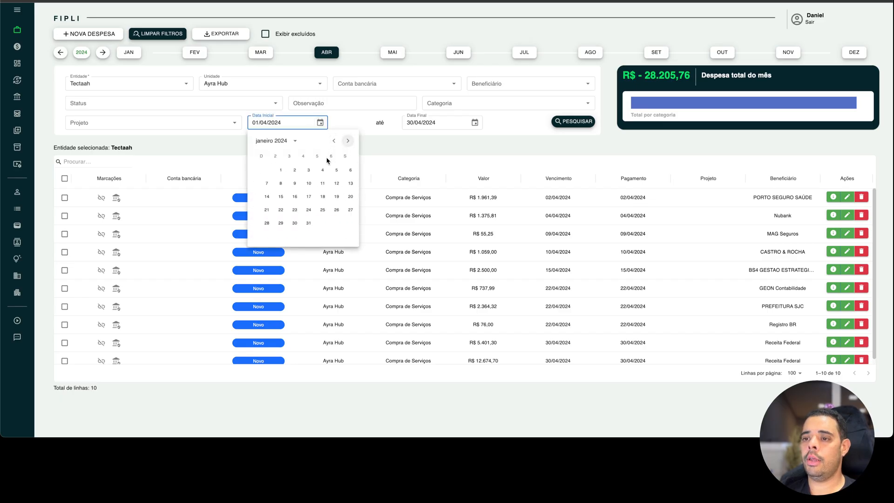
pyautogui.click(272, 171)
# - Set the expense filter's Data Final to 31/12/2024 and run the search
pyautogui.click(474, 123)
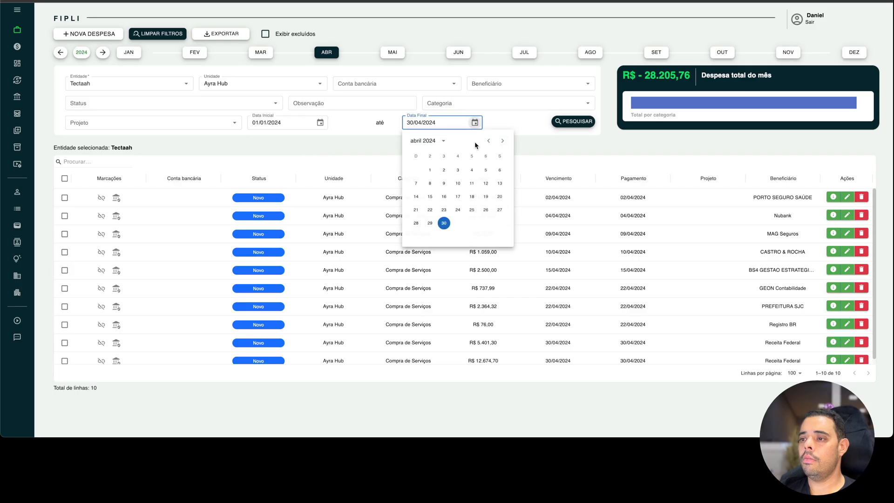
pyautogui.click(501, 141)
pyautogui.click(501, 141)
pyautogui.click(501, 142)
pyautogui.click(501, 141)
pyautogui.click(501, 142)
pyautogui.click(502, 142)
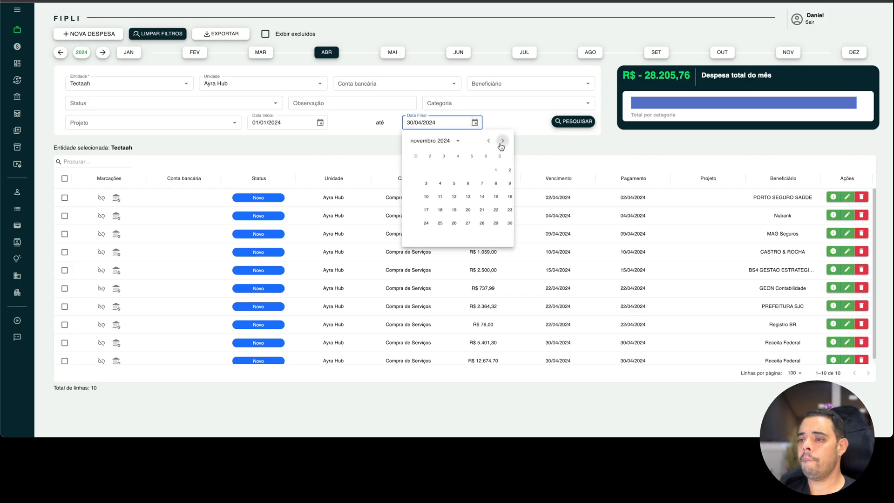
pyautogui.click(501, 141)
pyautogui.click(502, 142)
pyautogui.click(445, 223)
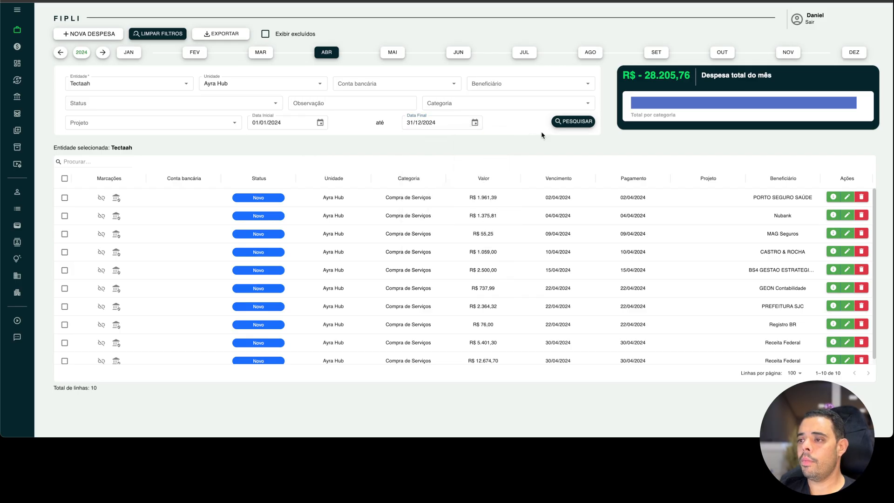
pyautogui.click(565, 124)
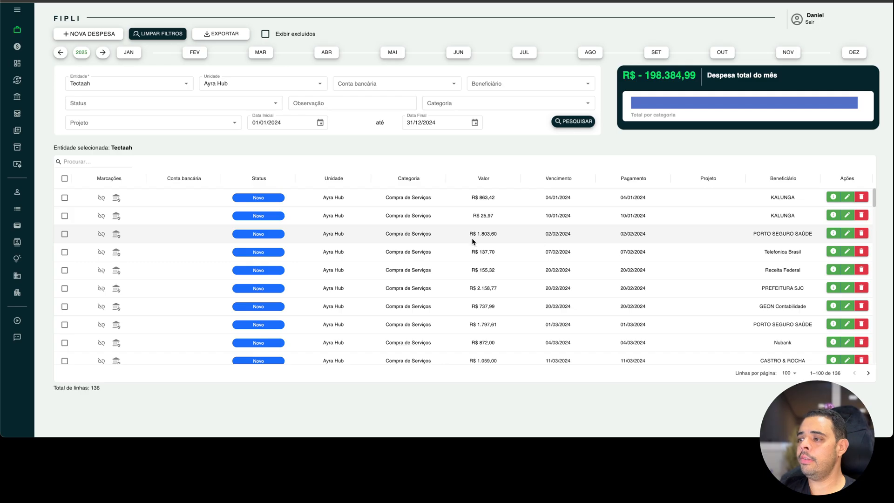
# - Look through the 2024 expense entries, then try selecting all listed rows and clear the selection
pyautogui.scroll(-10, 600, 226)
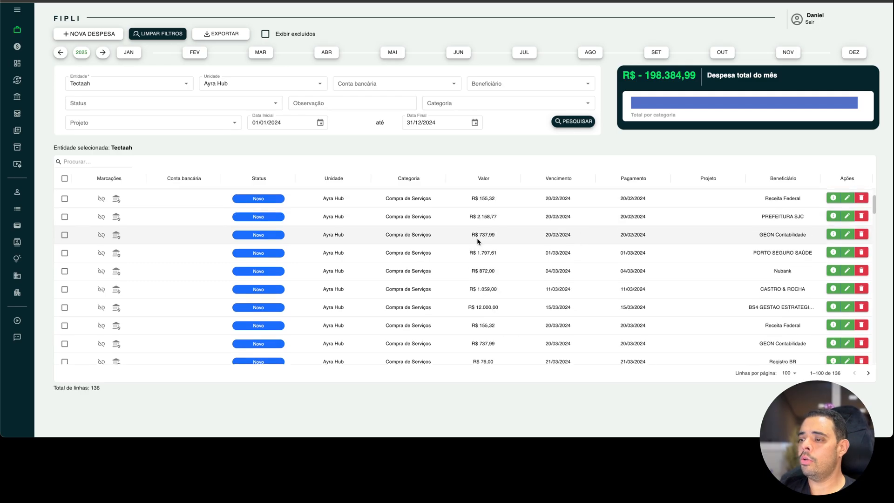
pyautogui.scroll(-15, 433, 250)
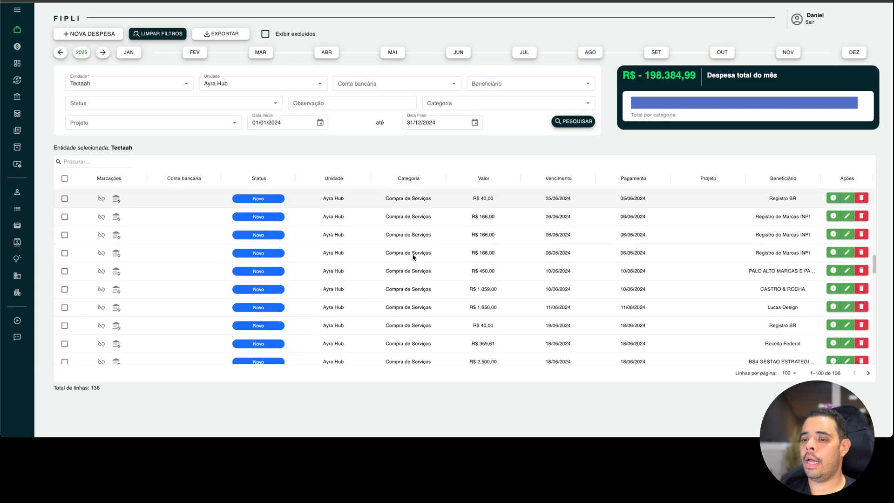
pyautogui.scroll(20, 410, 265)
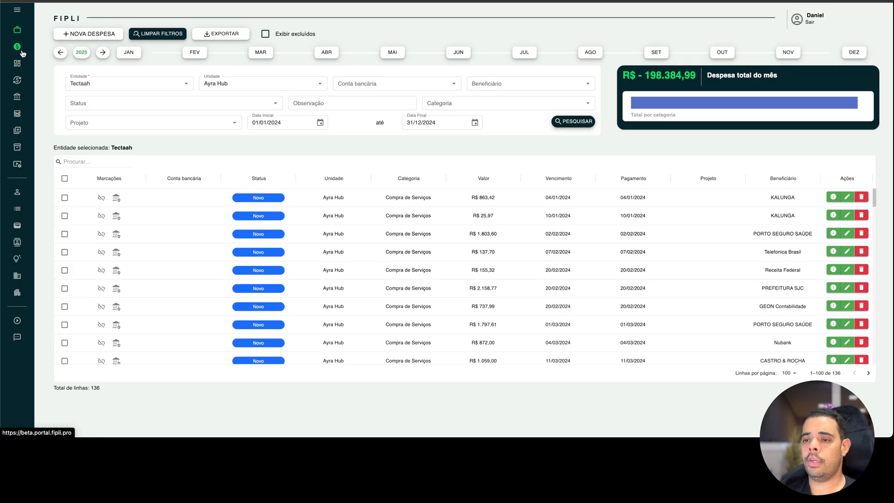
pyautogui.click(64, 178)
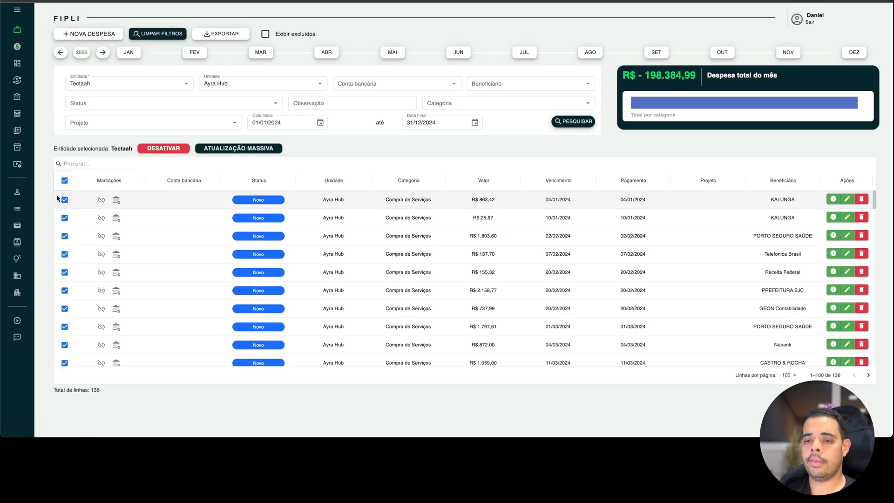
pyautogui.click(64, 180)
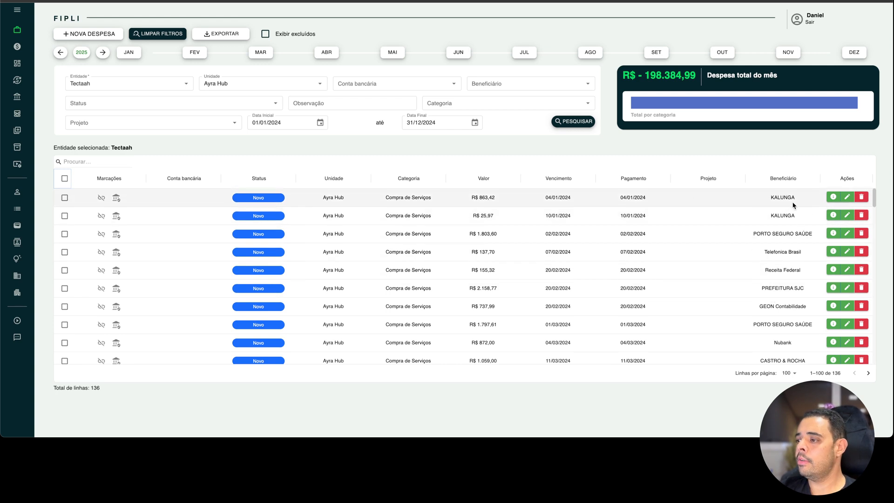
# - Filter the expenses by the beneficiary CASTRO & ROCHA and run the search
pyautogui.click(483, 84)
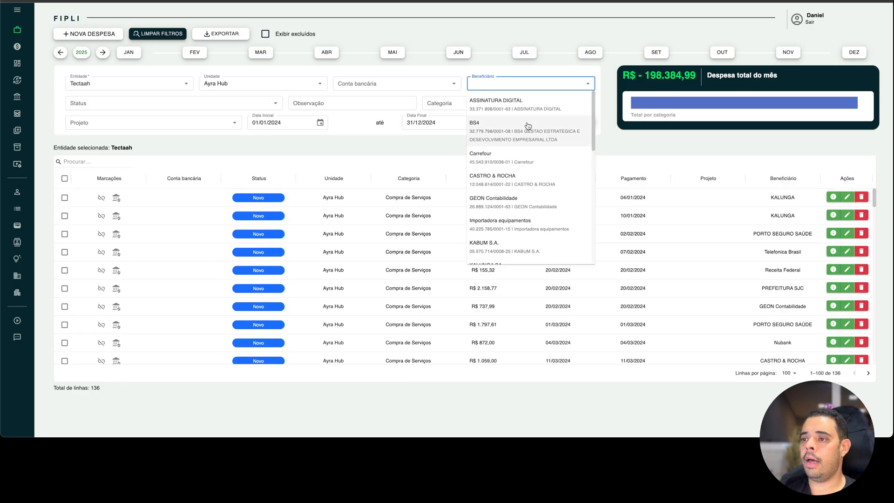
pyautogui.scroll(-3, 588, 158)
pyautogui.moveTo(587, 156); pyautogui.dragTo(589, 119)
pyautogui.moveTo(592, 107); pyautogui.dragTo(584, 123)
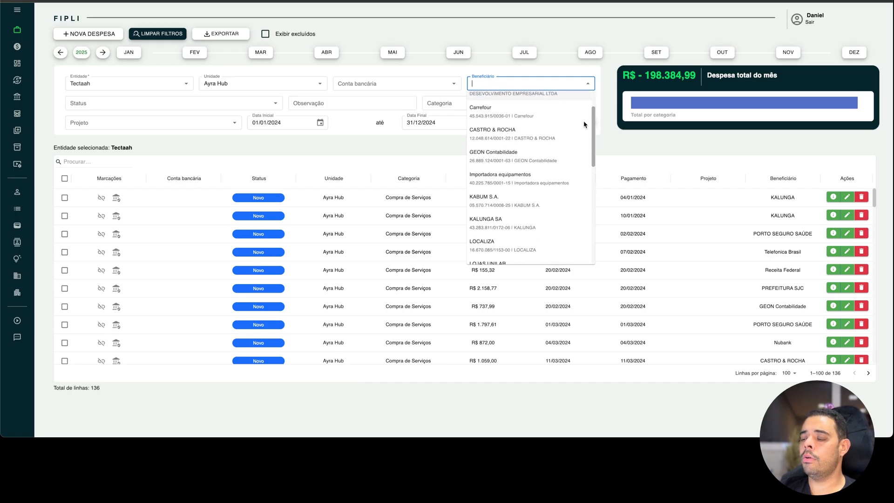
pyautogui.click(535, 136)
pyautogui.click(575, 122)
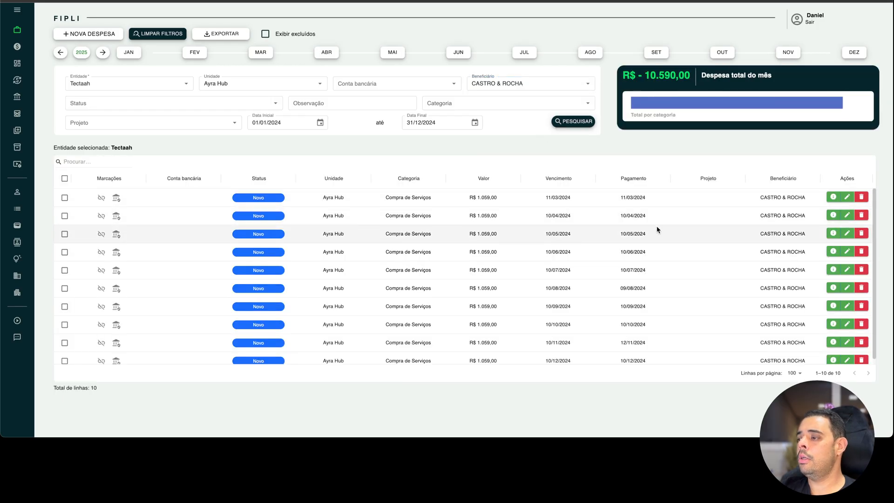
# - Bulk-update the category of all the filtered CASTRO & ROCHA expenses to Advogados and confirm the update
pyautogui.click(64, 179)
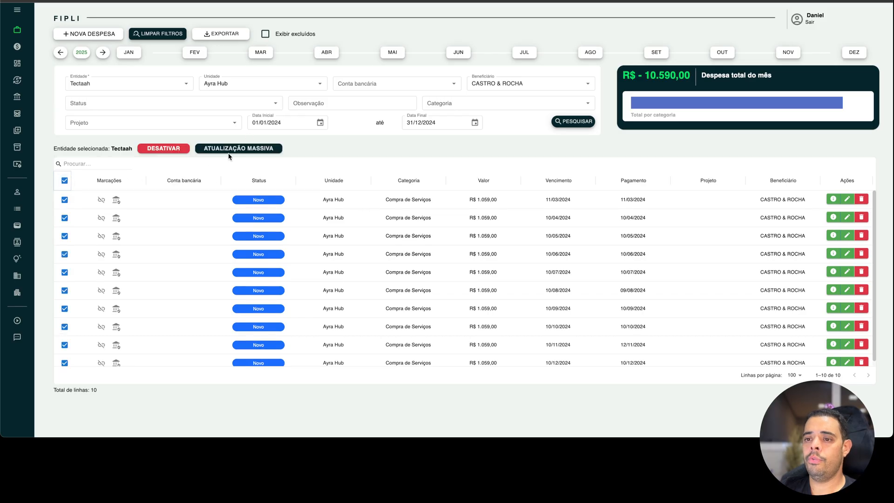
pyautogui.click(258, 149)
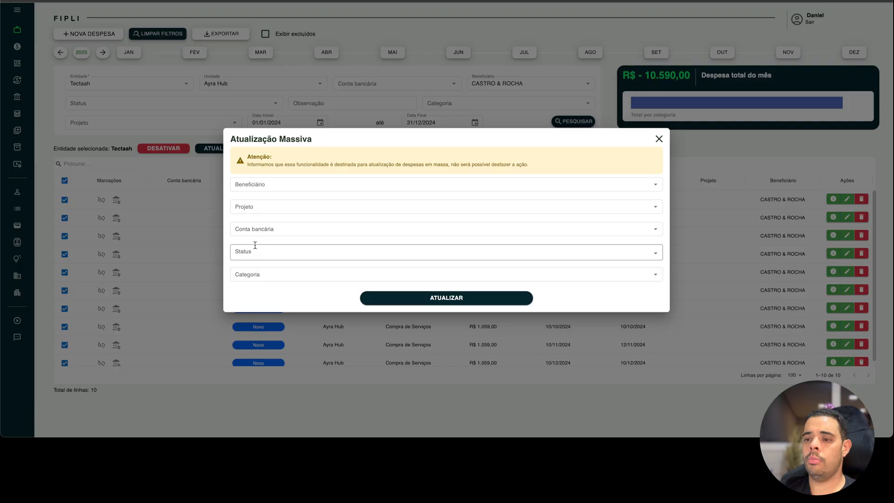
pyautogui.click(258, 276)
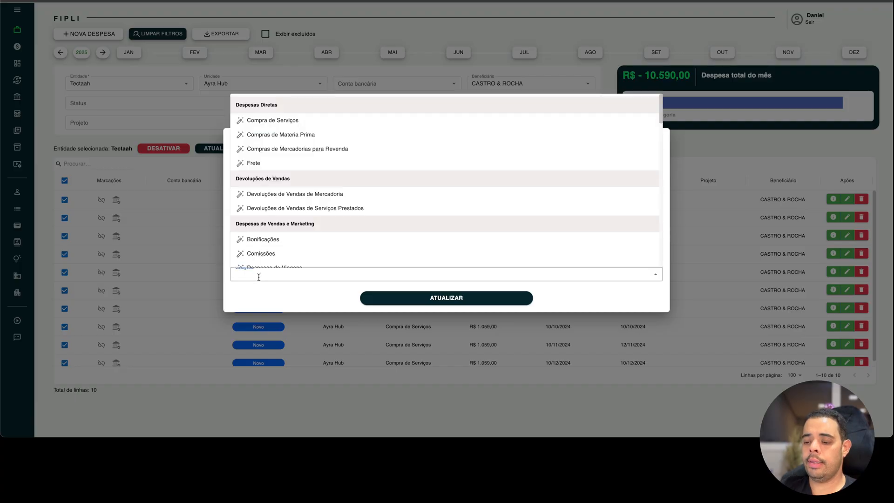
pyautogui.write('jur')
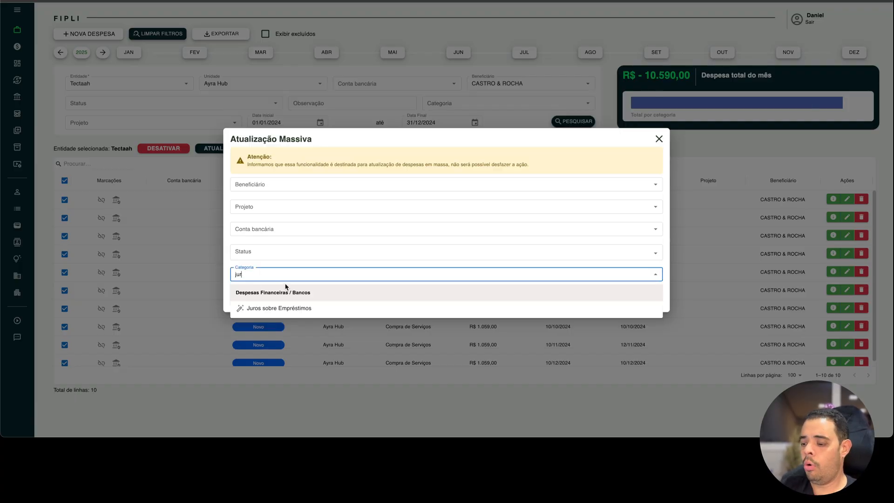
pyautogui.press('BackSpace')
pyautogui.press('BackSpace')
pyautogui.press('BackSpace')
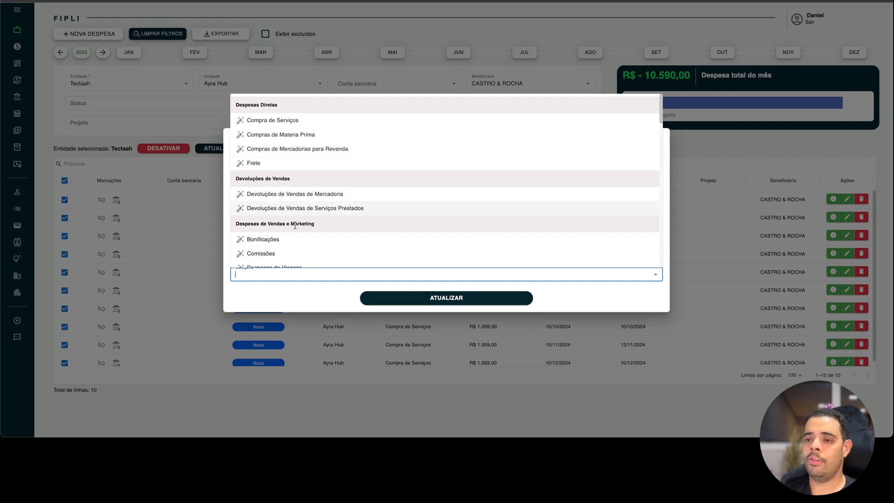
pyautogui.scroll(-6, 289, 199)
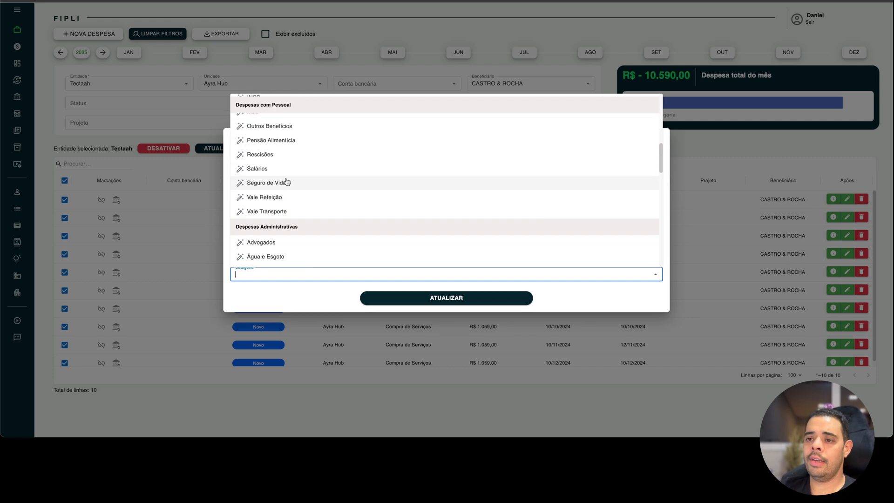
pyautogui.scroll(-4, 288, 201)
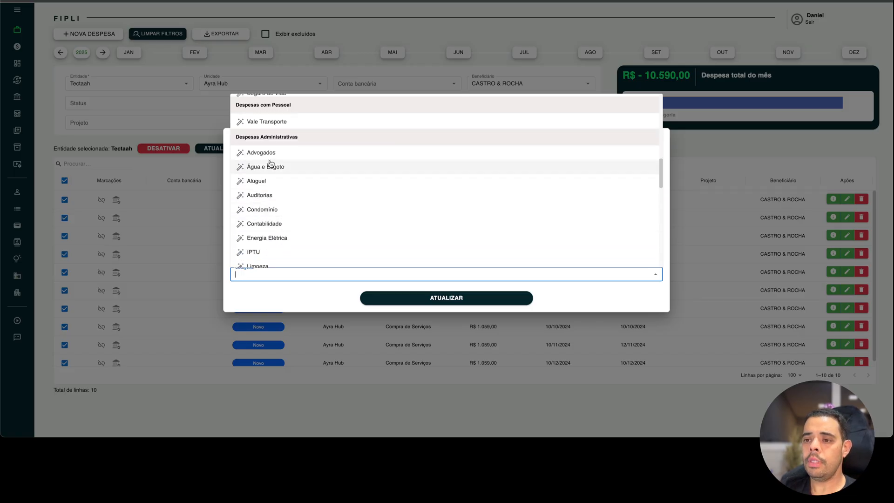
pyautogui.click(262, 154)
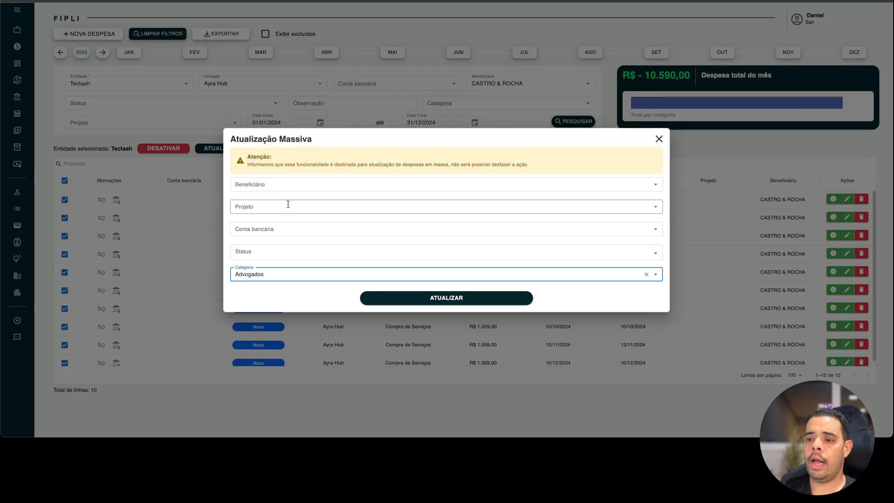
pyautogui.click(446, 298)
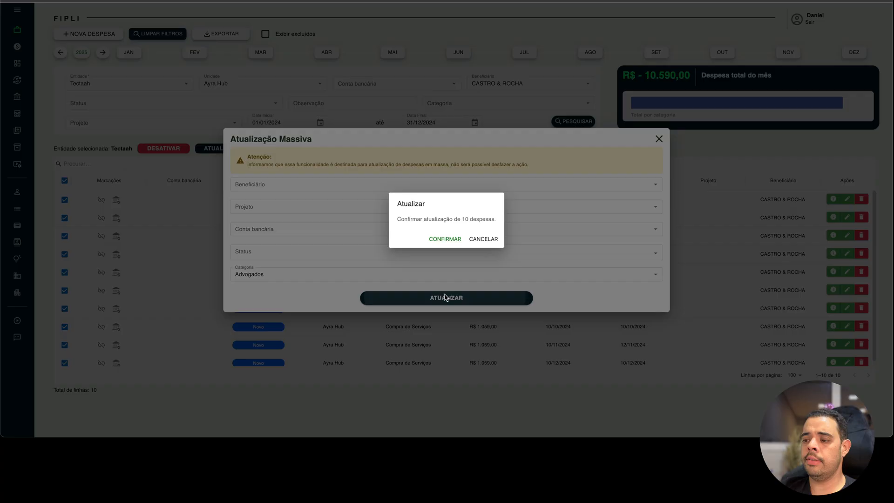
pyautogui.click(448, 243)
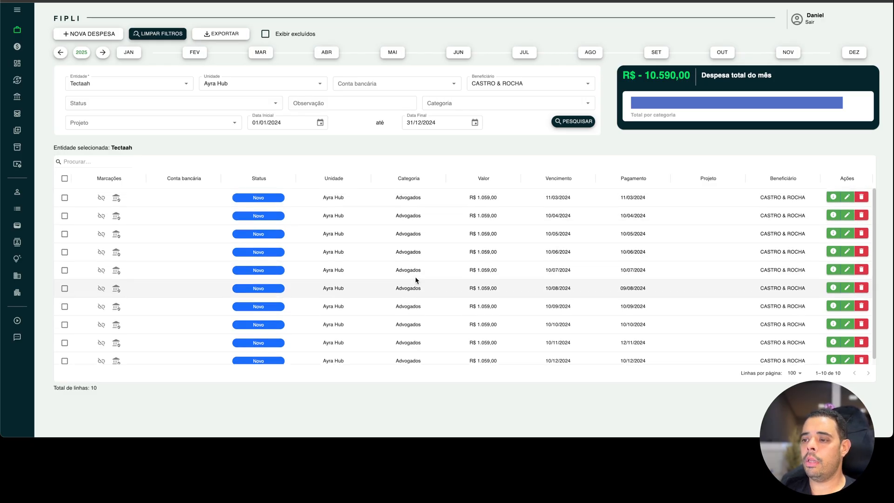
# - Remove the beneficiary filter and check the categories across the full 2024 expense list
pyautogui.click(579, 85)
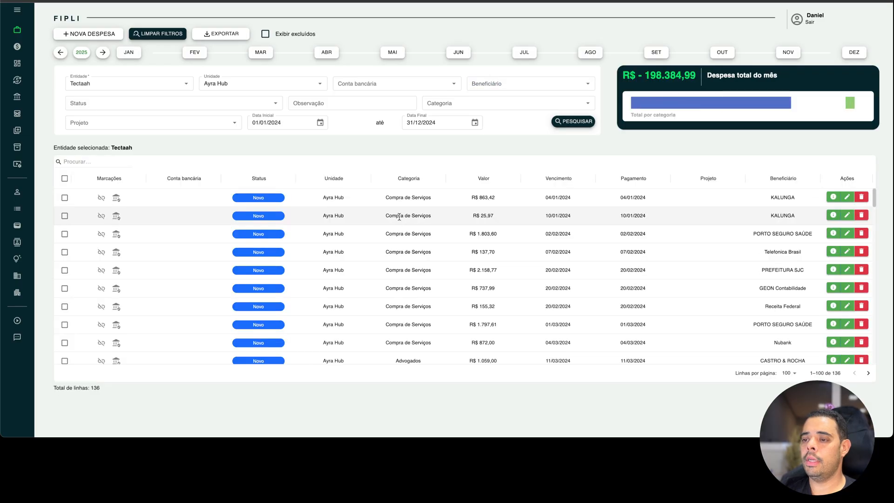
pyautogui.scroll(-8, 402, 252)
pyautogui.scroll(-6, 408, 279)
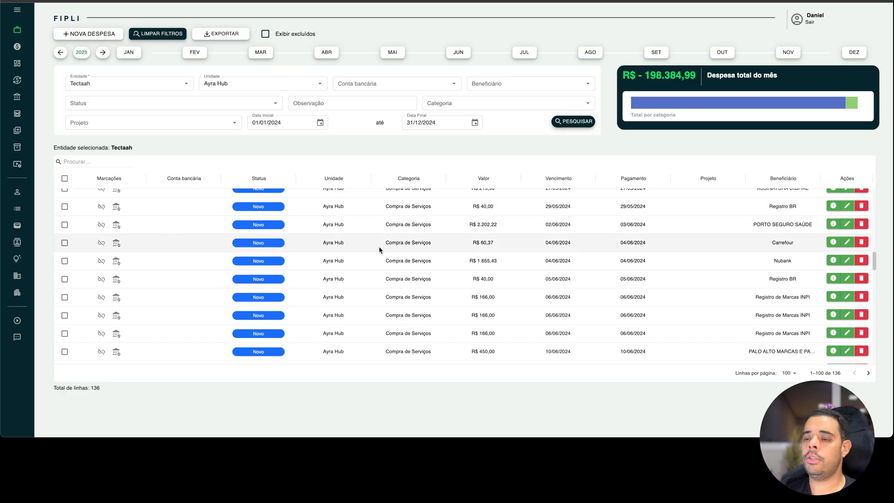
pyautogui.scroll(-3, 425, 263)
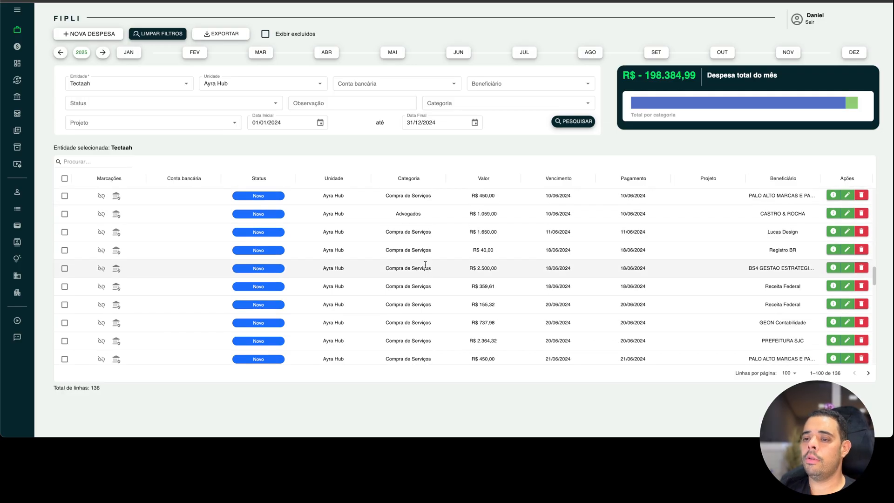
# - Open the bulk update for all expenses on the page and browse the available Beneficiário options without choosing one
pyautogui.click(64, 178)
pyautogui.click(230, 149)
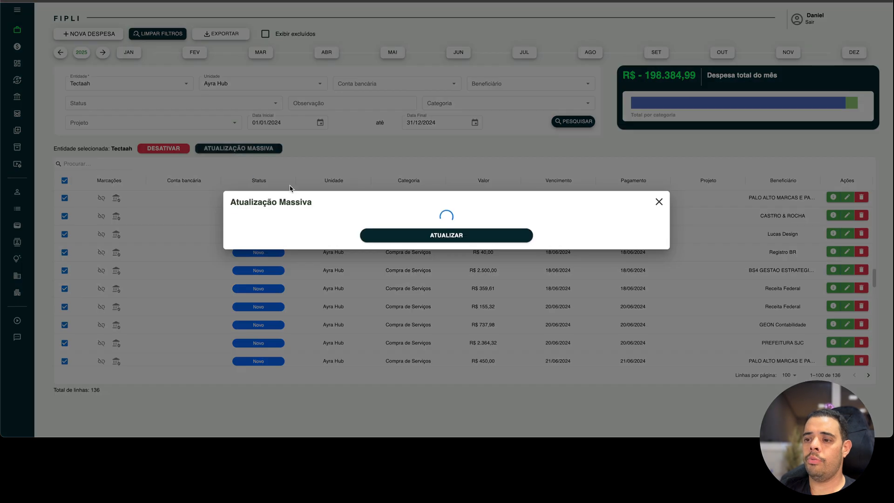
pyautogui.click(268, 184)
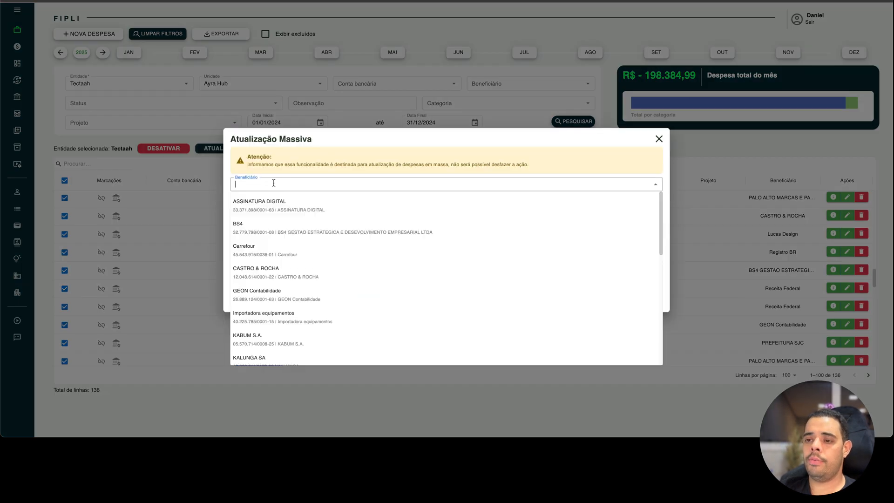
pyautogui.click(313, 140)
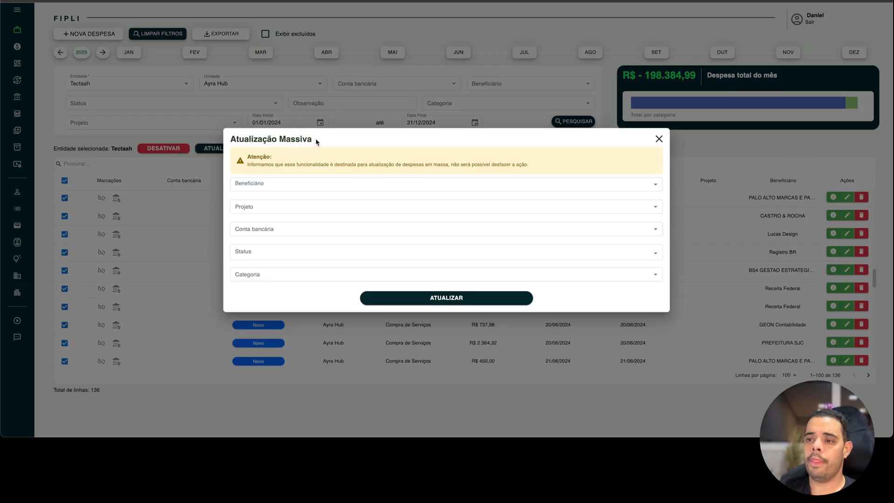
pyautogui.click(280, 185)
pyautogui.scroll(-5, 309, 263)
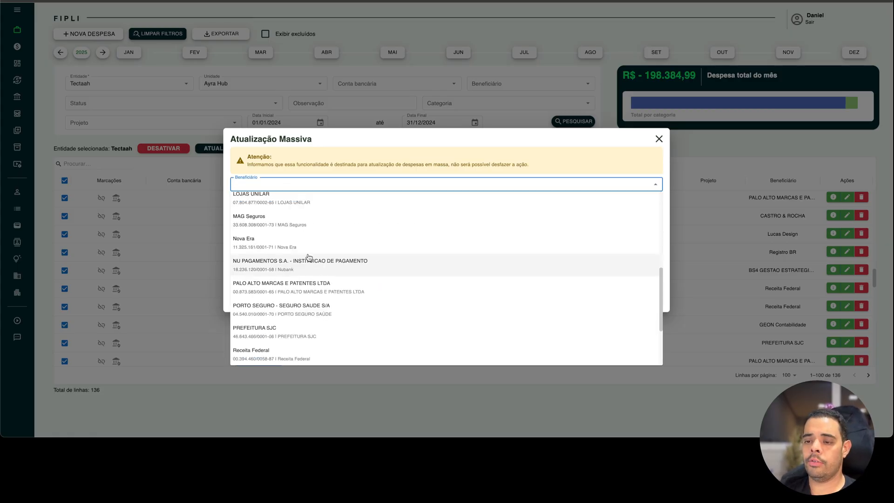
pyautogui.scroll(-2, 307, 259)
pyautogui.scroll(3, 279, 295)
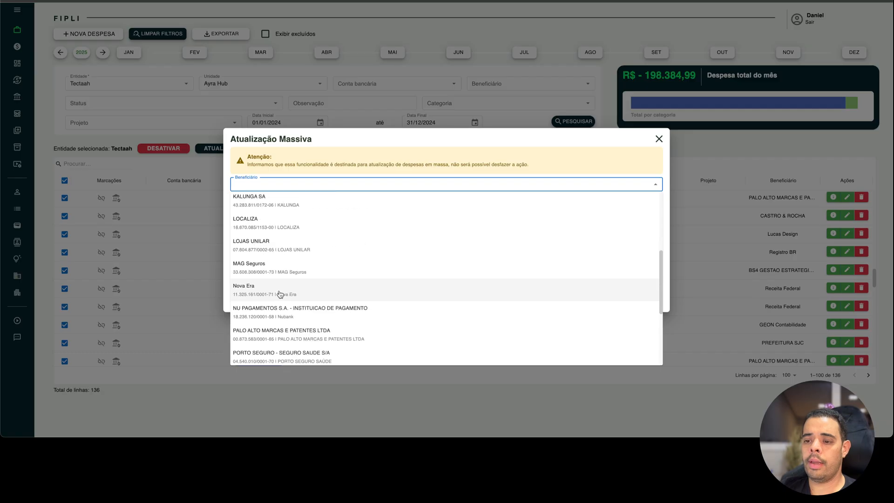
pyautogui.scroll(4, 280, 294)
pyautogui.click(328, 144)
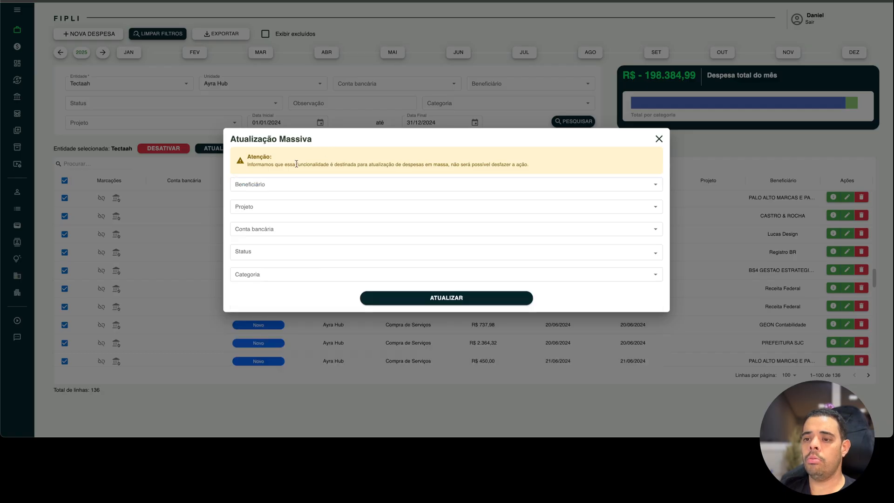
# - Check the Projeto, Beneficiário and Categoria fields of the bulk update, close it without updating, and deselect all expenses
pyautogui.click(259, 206)
pyautogui.click(326, 136)
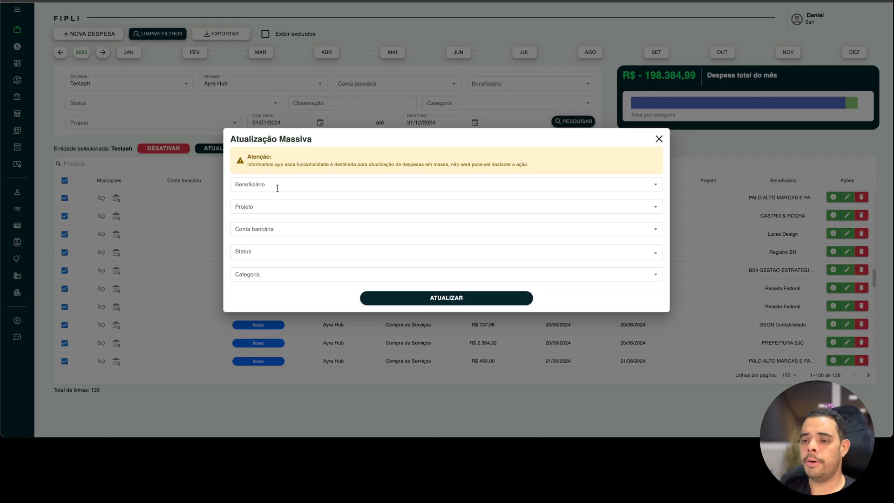
pyautogui.click(263, 184)
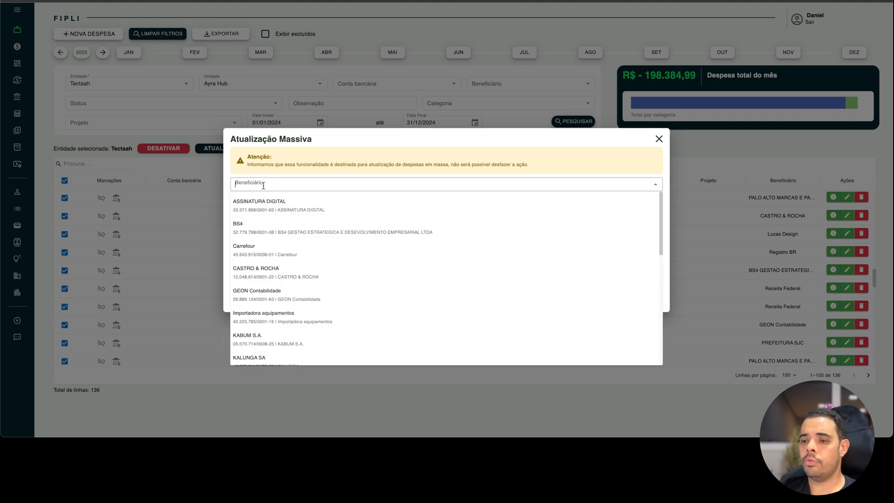
pyautogui.click(263, 184)
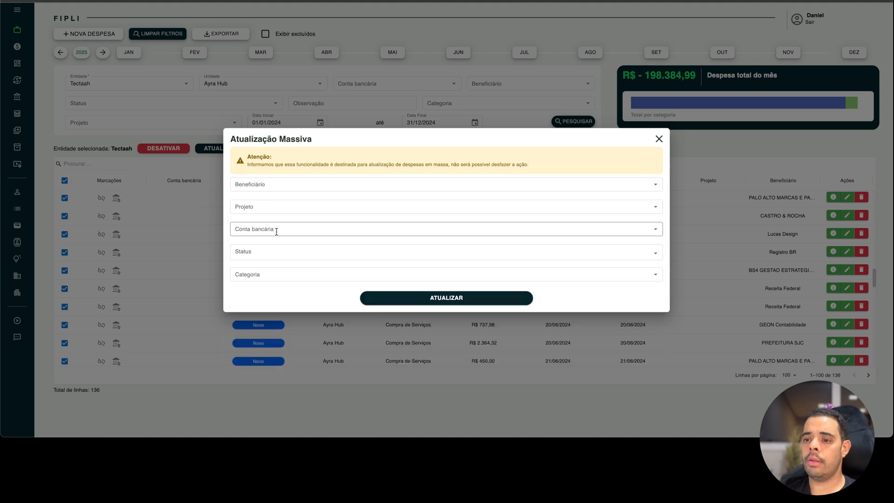
pyautogui.click(268, 275)
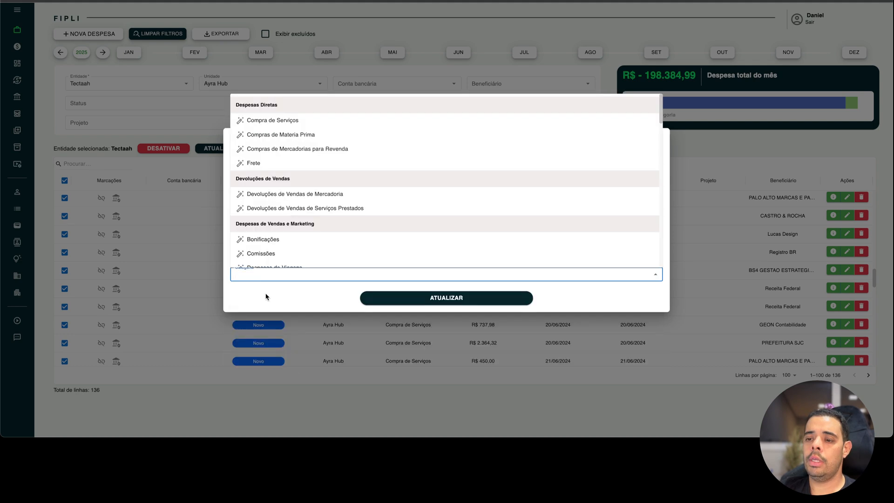
pyautogui.click(265, 295)
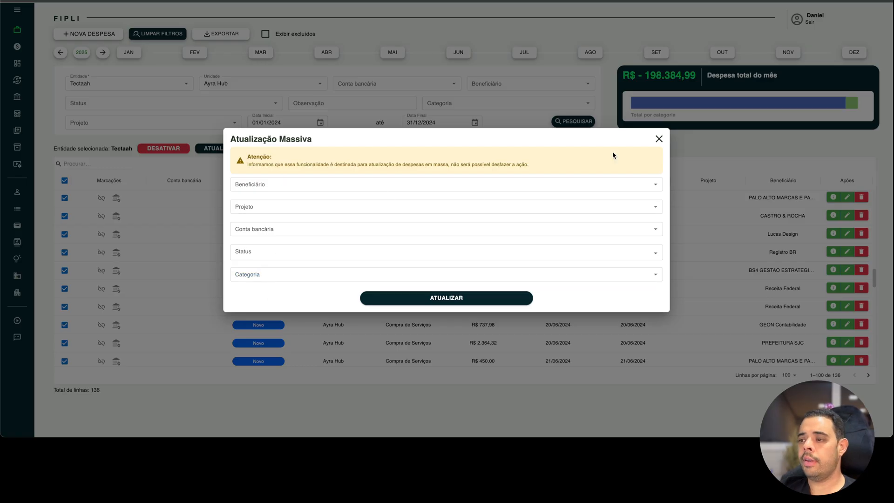
pyautogui.click(659, 139)
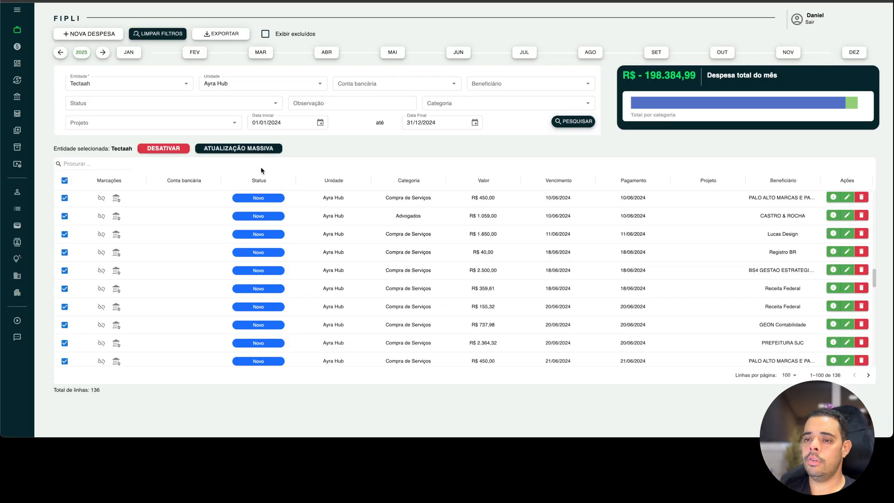
pyautogui.click(64, 180)
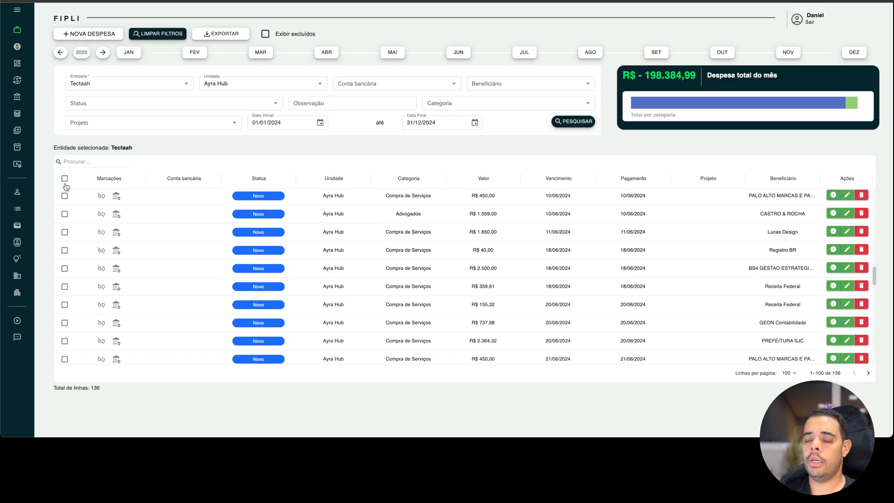